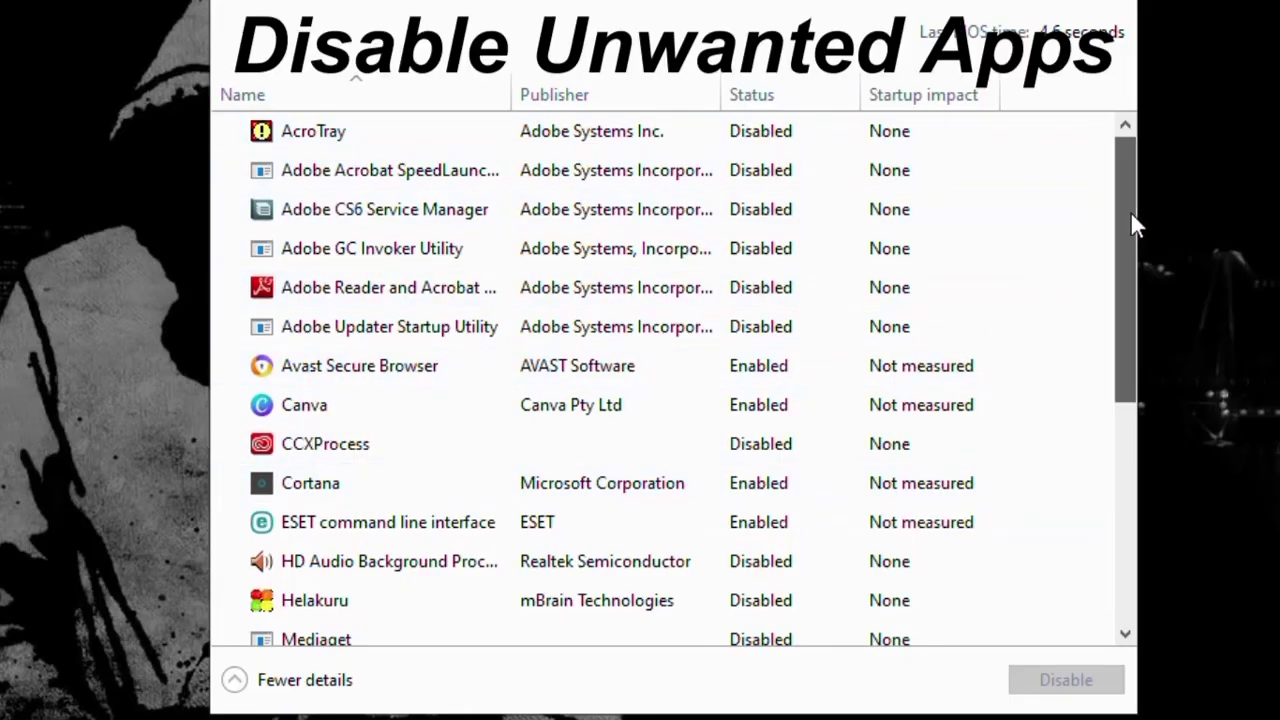
Step: Disable Cortana, Canva and Avast Secure Browser from running at startup
{"action": "left_click_drag", "start_coordinate": [1130, 211], "coordinate": [1139, 428]}
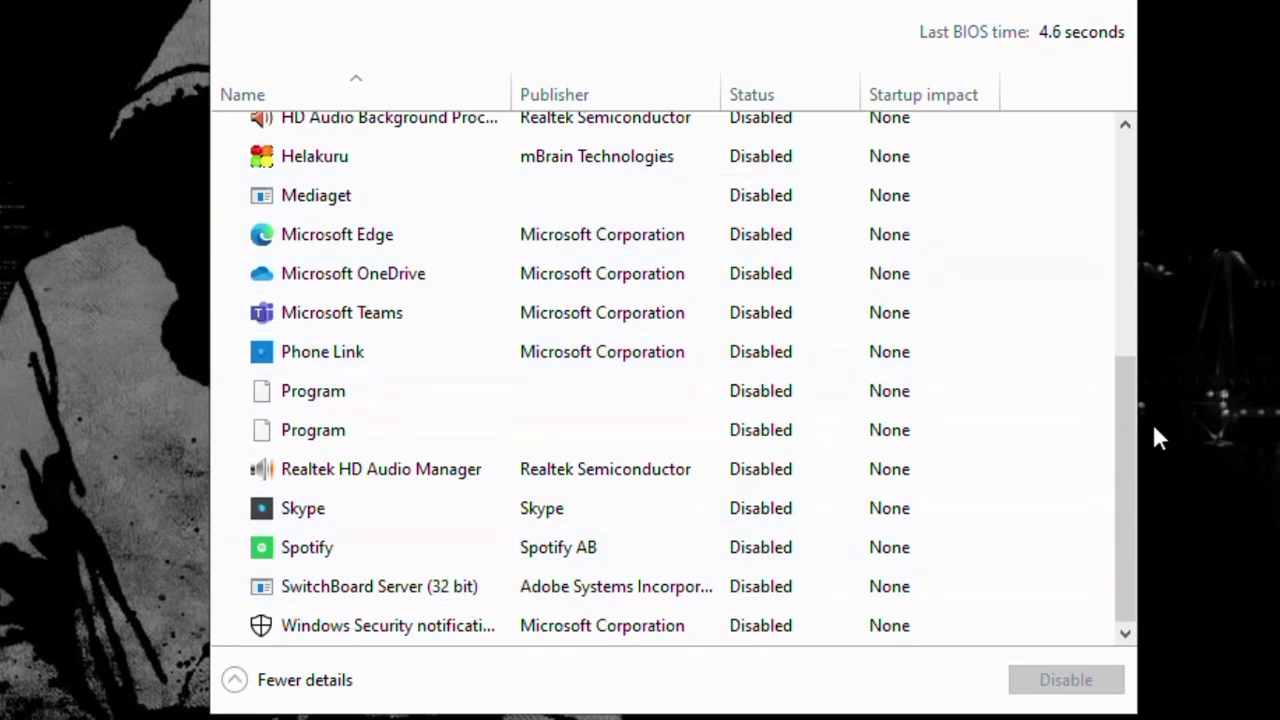
{"action": "left_click_drag", "start_coordinate": [1134, 434], "coordinate": [1127, 305]}
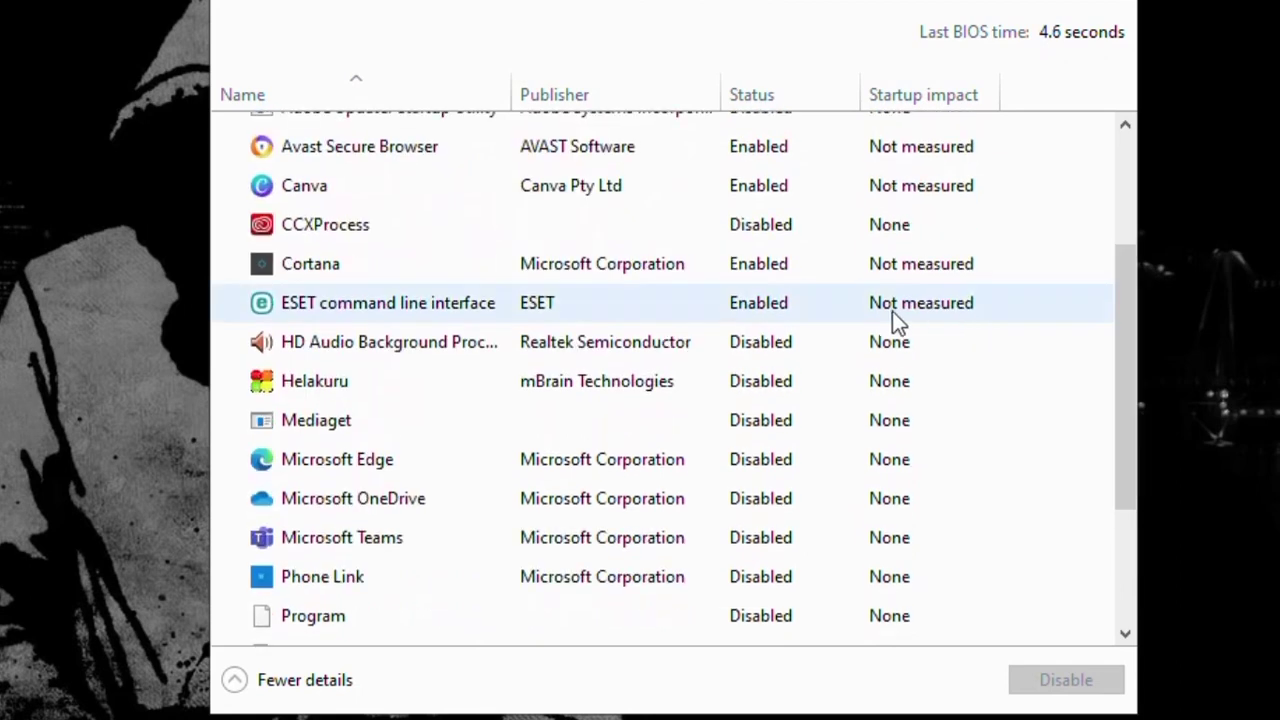
{"action": "left_click", "coordinate": [763, 272]}
{"action": "left_click", "coordinate": [1045, 677]}
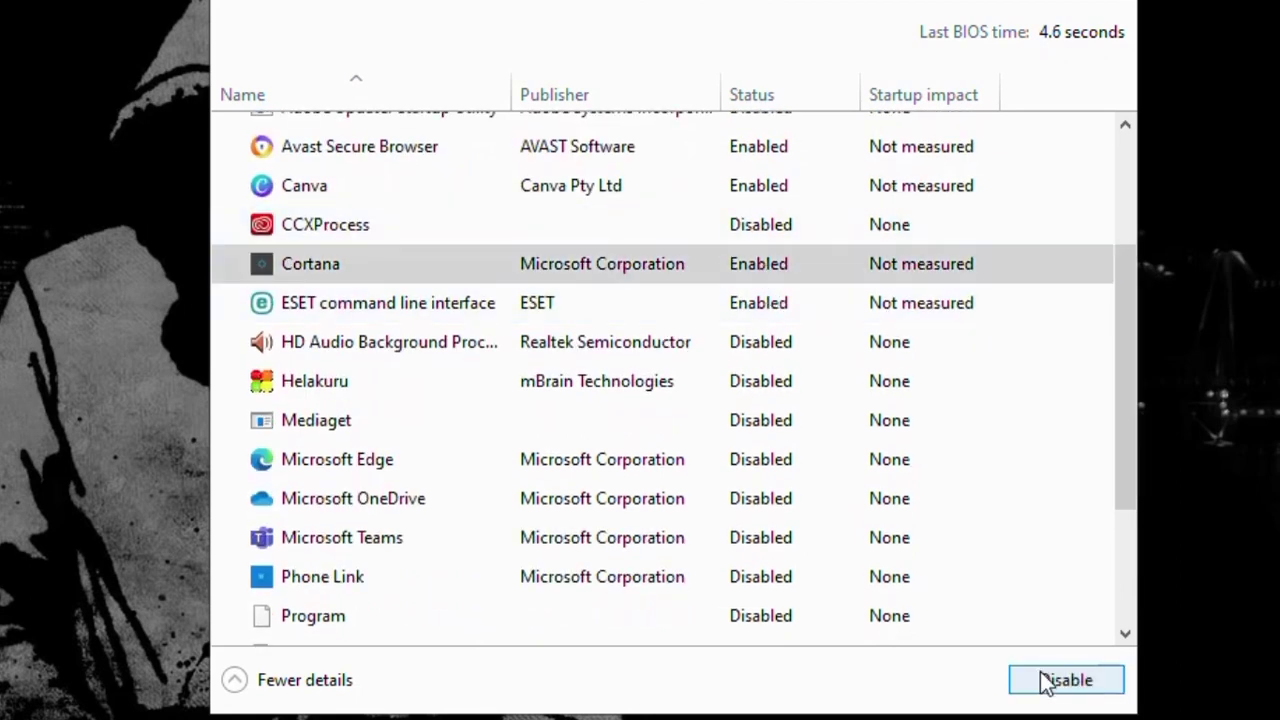
{"action": "left_click", "coordinate": [775, 192]}
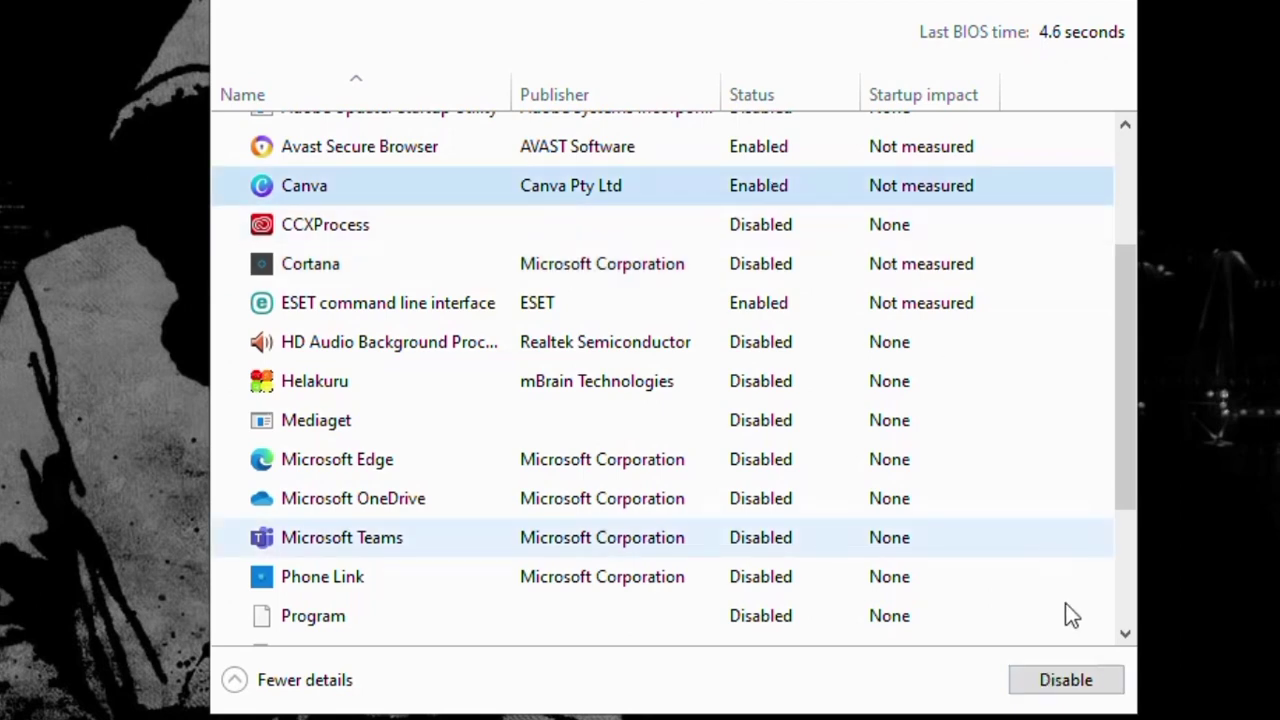
{"action": "left_click", "coordinate": [1078, 684]}
{"action": "left_click", "coordinate": [773, 152]}
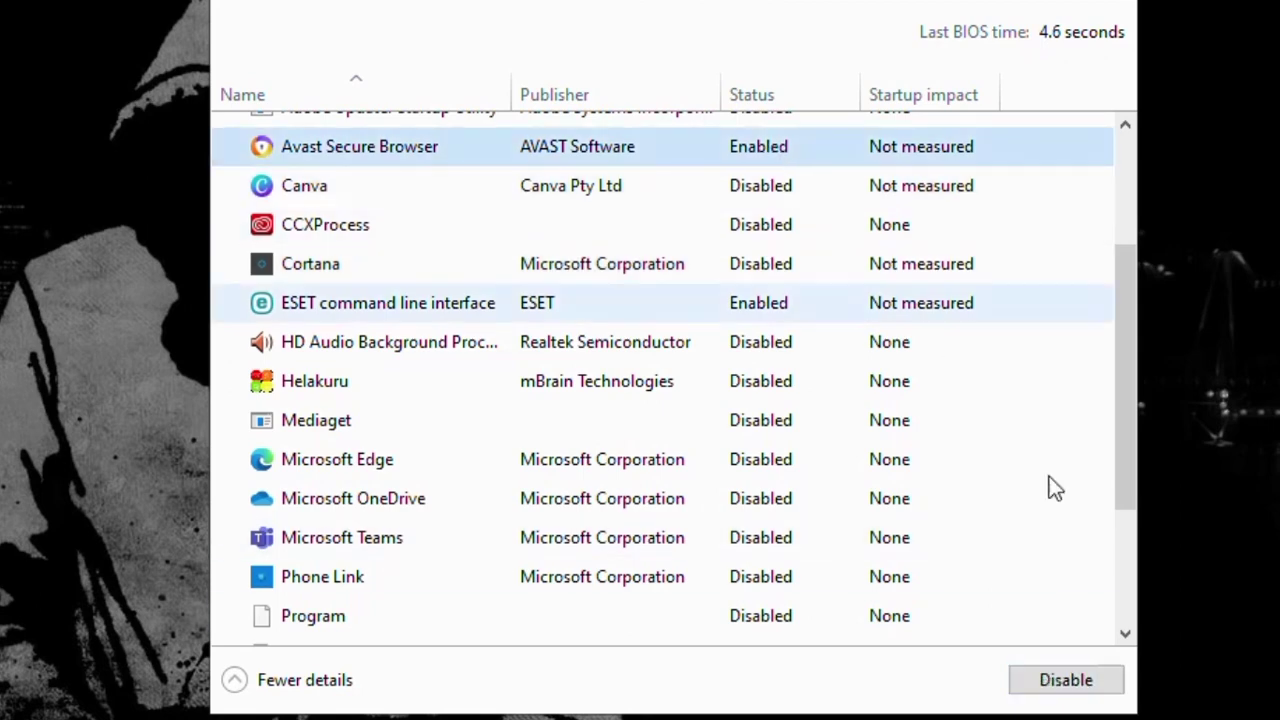
{"action": "left_click", "coordinate": [1100, 680]}
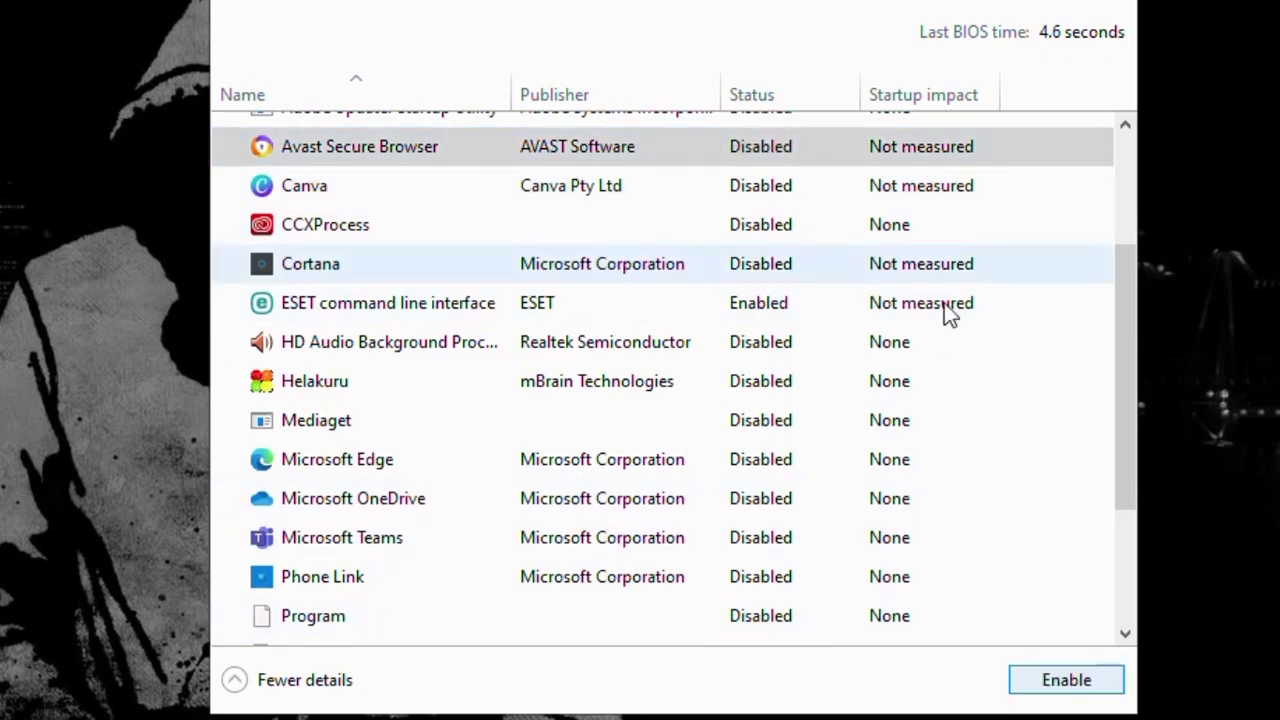
Step: Review the remaining startup entries and close Task Manager
{"action": "left_click_drag", "start_coordinate": [1114, 286], "coordinate": [1119, 118]}
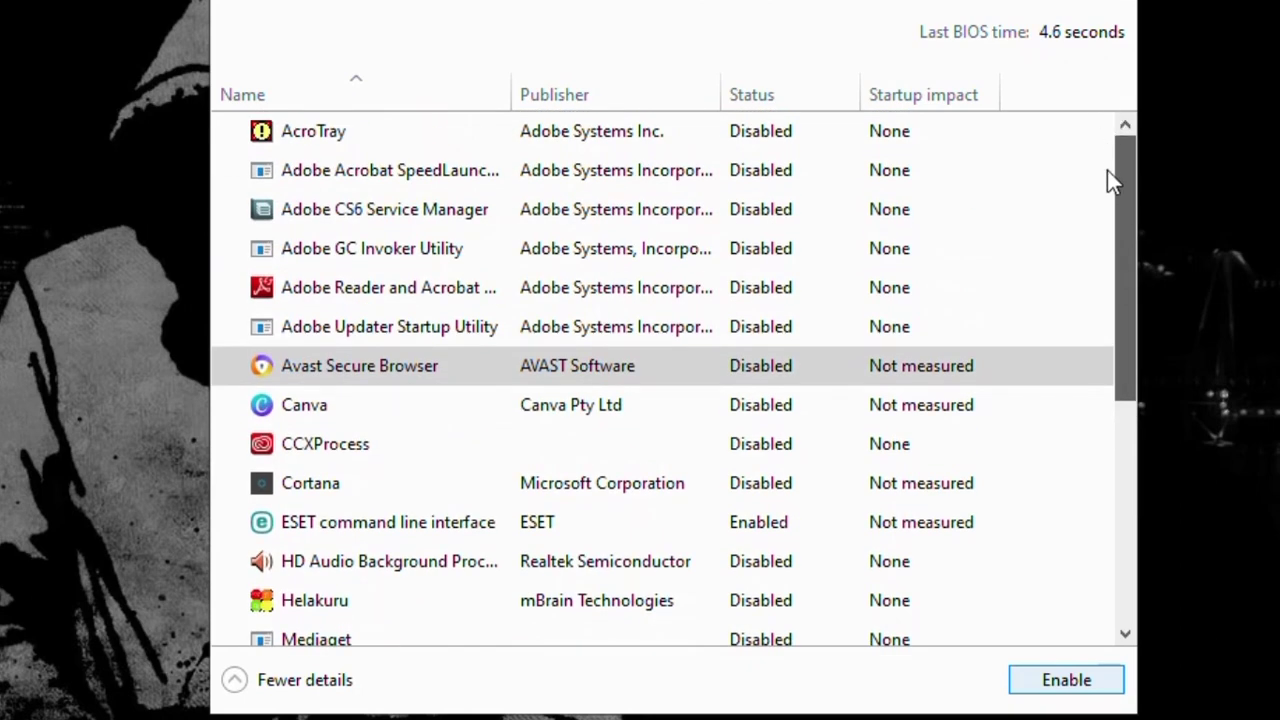
{"action": "left_click_drag", "start_coordinate": [1107, 170], "coordinate": [1140, 263]}
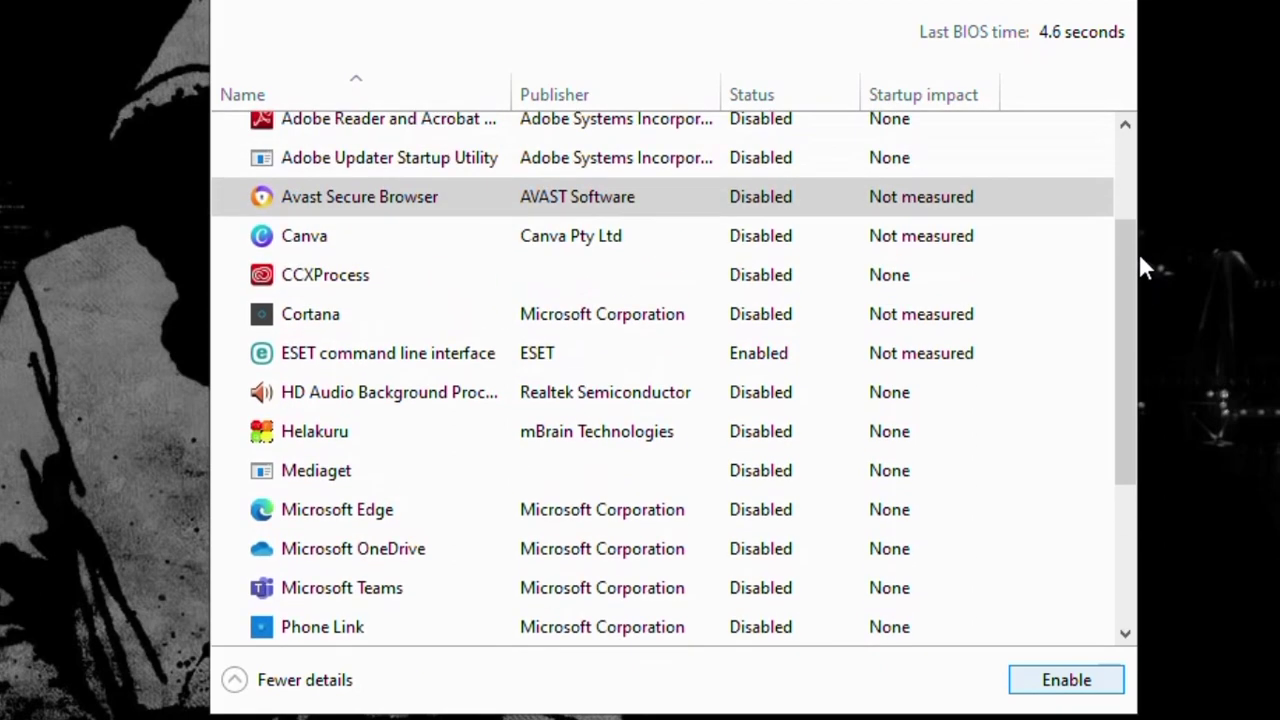
{"action": "left_click", "coordinate": [765, 358]}
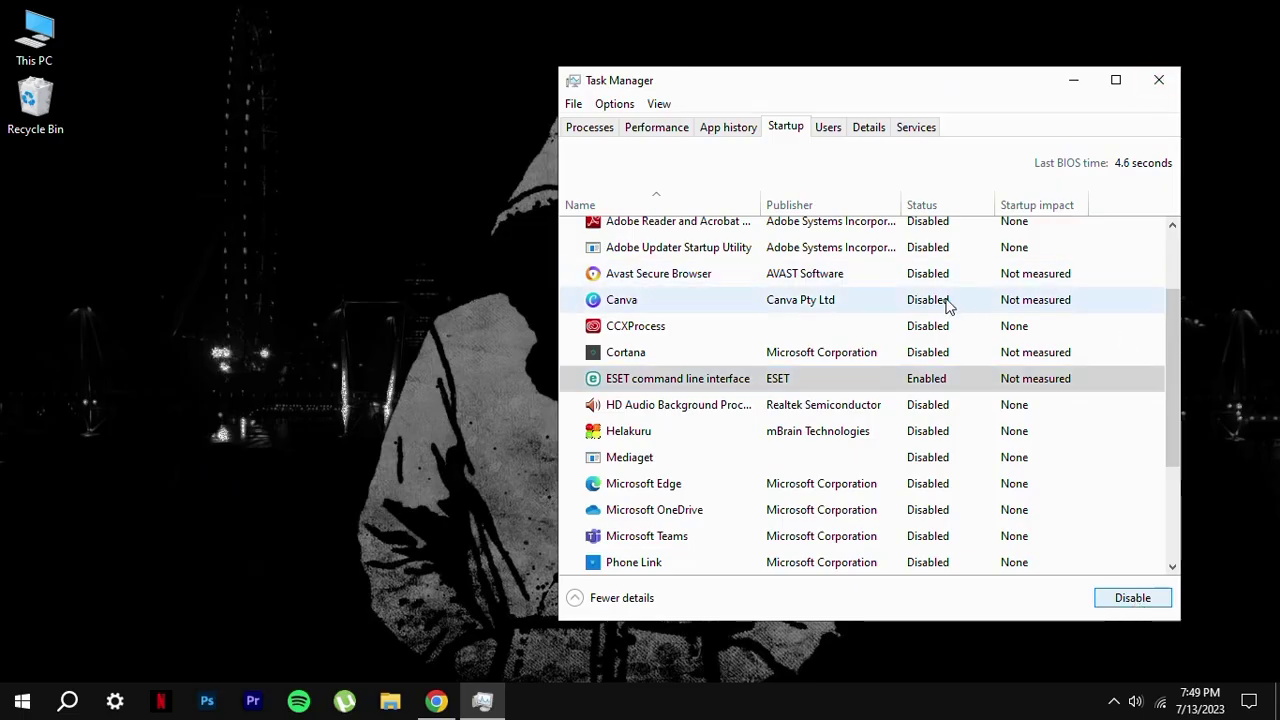
{"action": "left_click", "coordinate": [934, 328]}
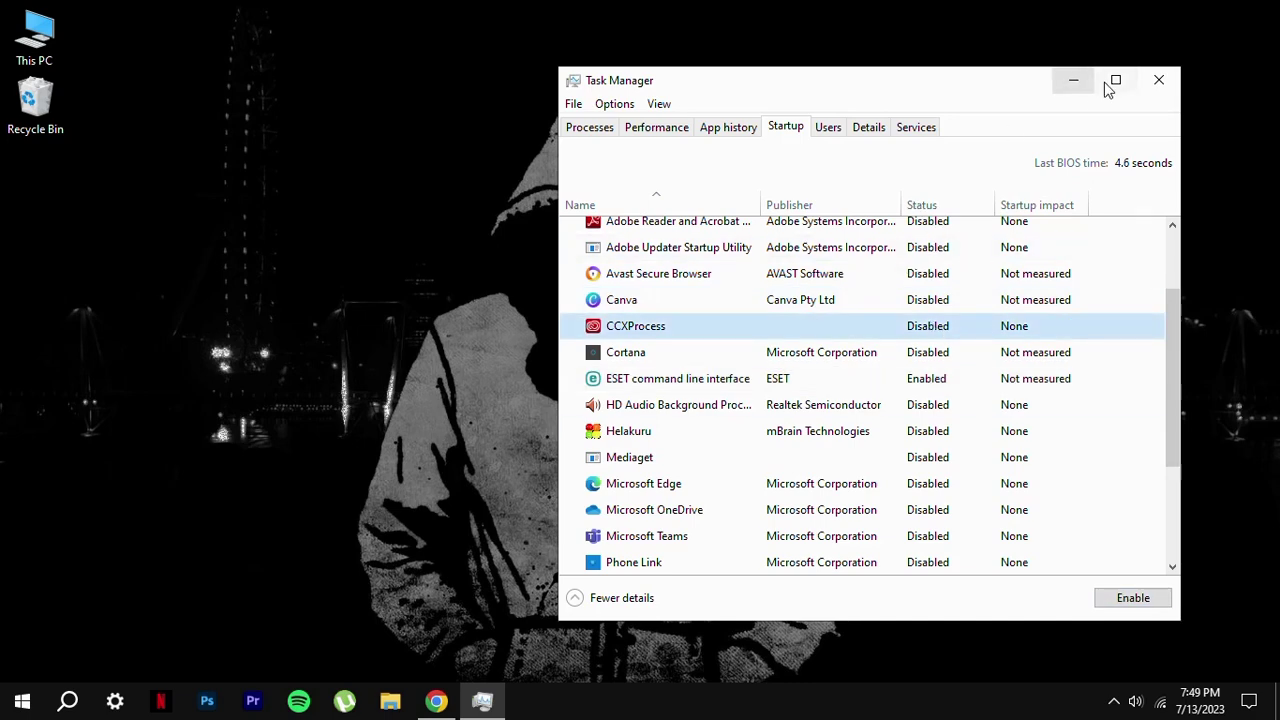
{"action": "left_click", "coordinate": [1157, 81]}
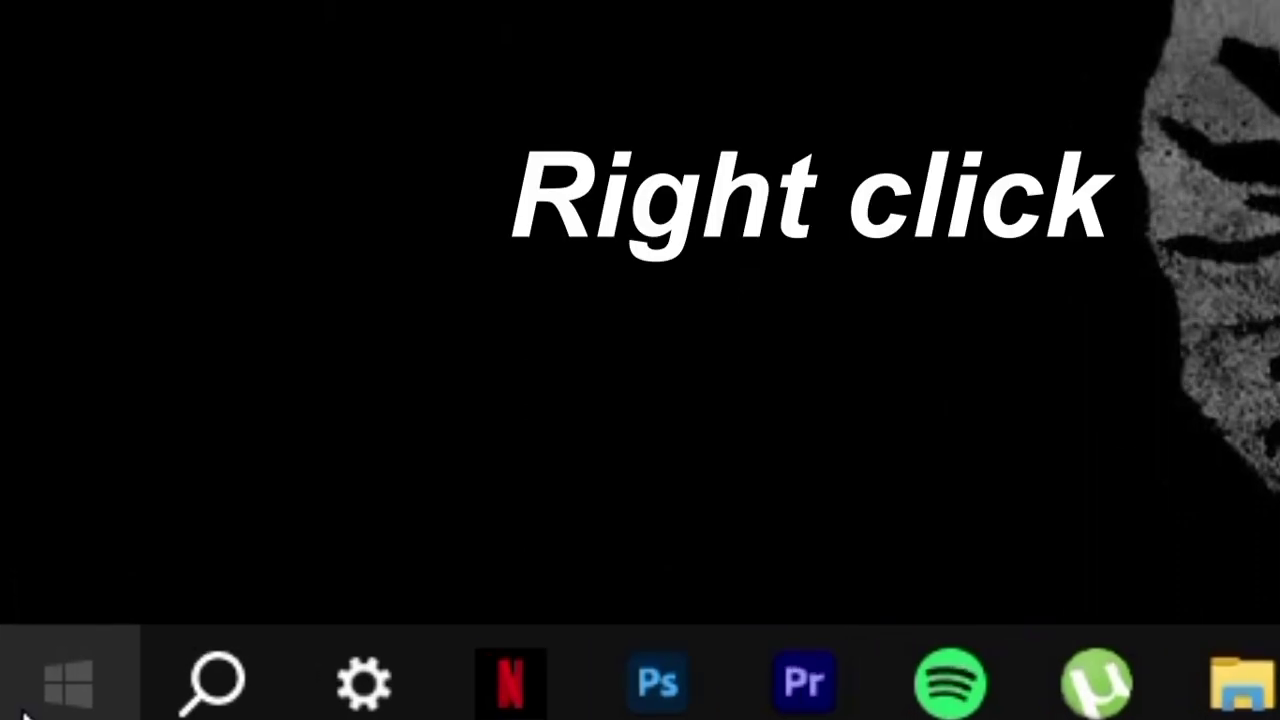
Step: Open the %temp% folder through the Run dialog and restore its window to a smaller size
{"action": "right_click", "coordinate": [30, 705]}
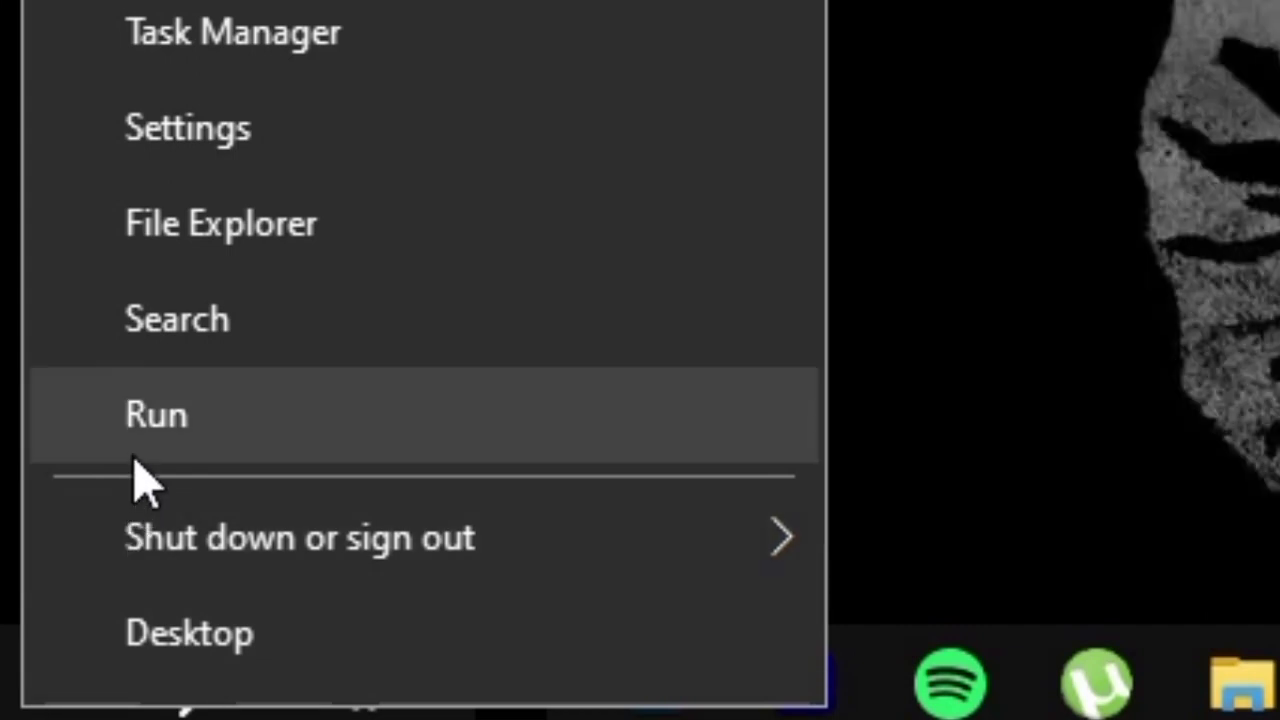
{"action": "left_click", "coordinate": [134, 455]}
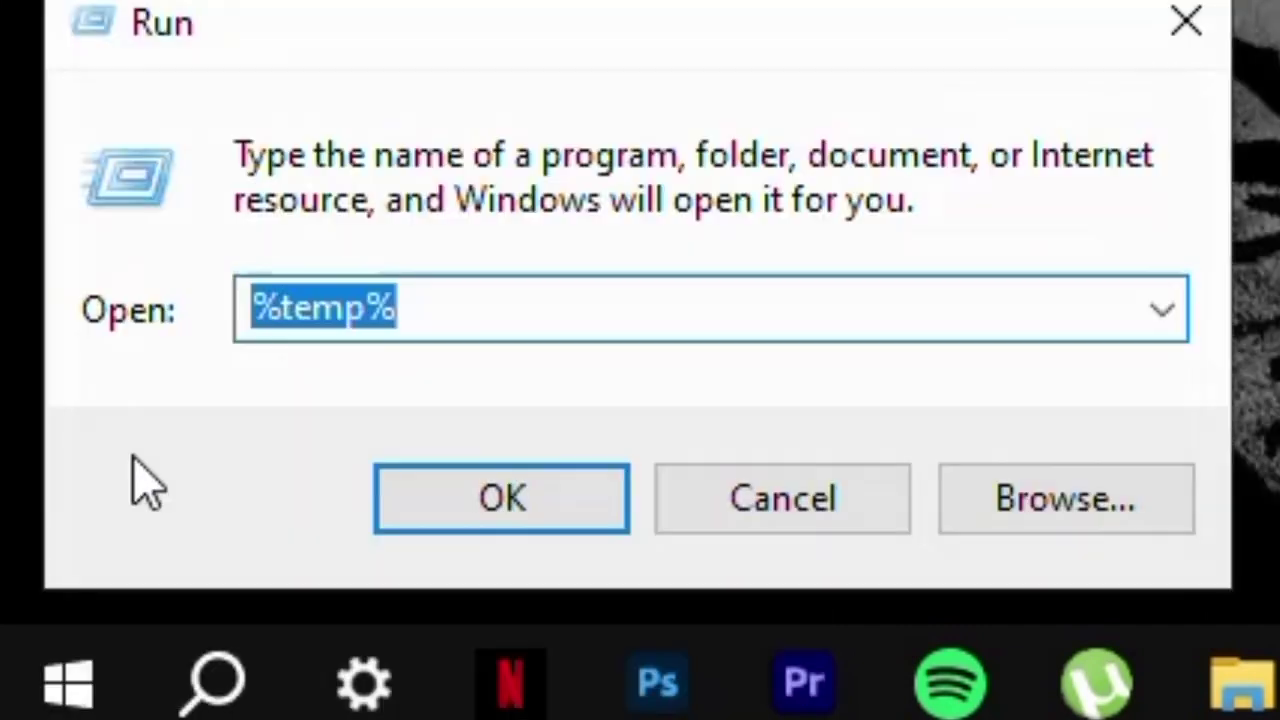
{"action": "left_click", "coordinate": [458, 320]}
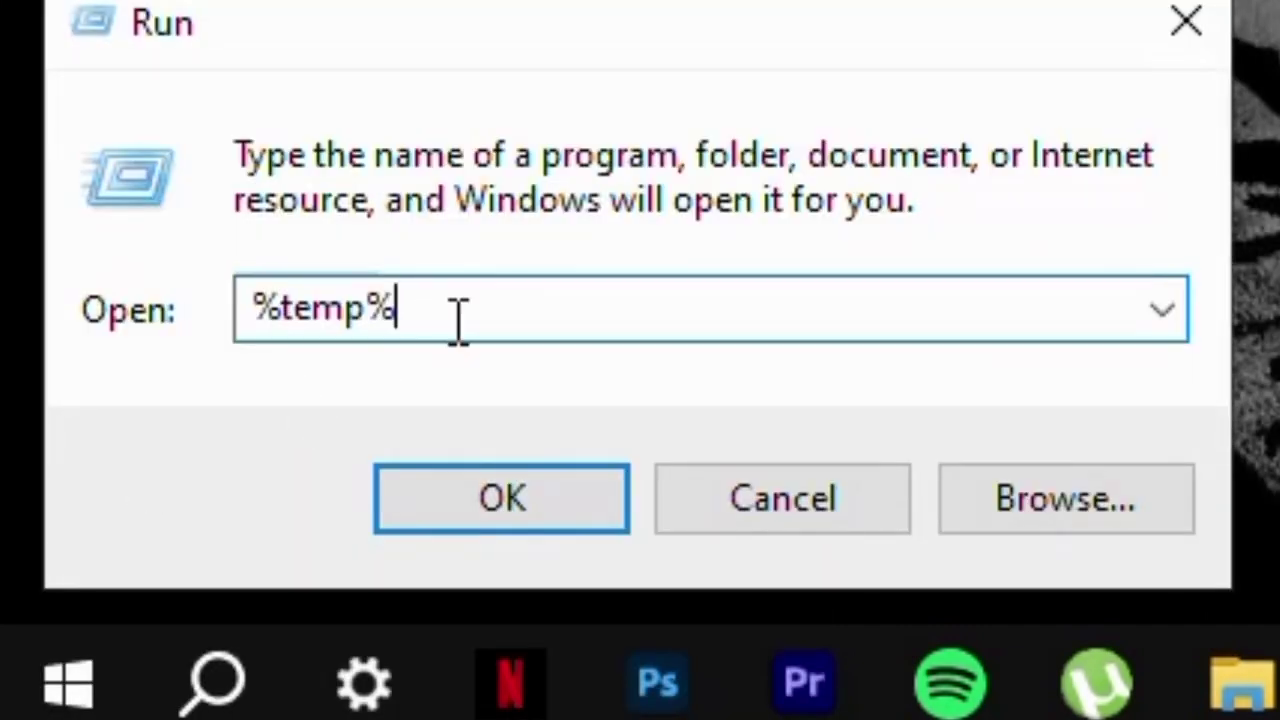
{"action": "left_click_drag", "start_coordinate": [265, 310], "coordinate": [391, 288]}
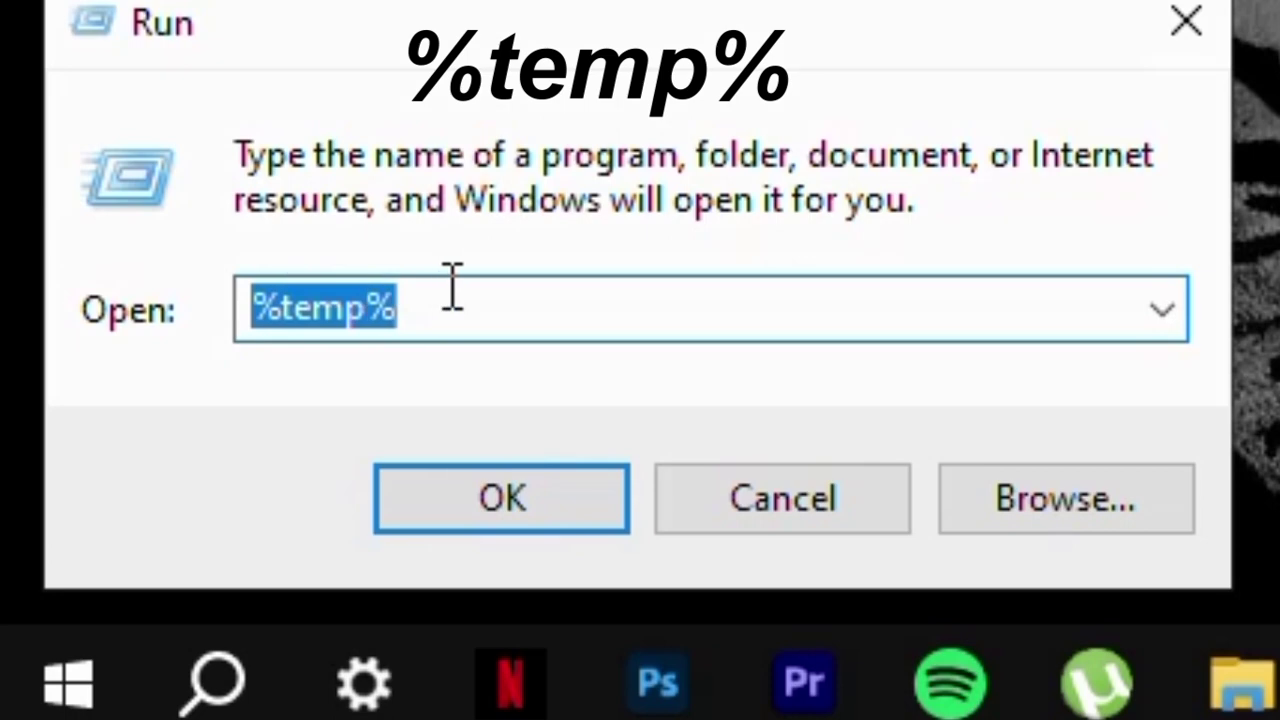
{"action": "left_click", "coordinate": [473, 318]}
{"action": "left_click", "coordinate": [491, 509]}
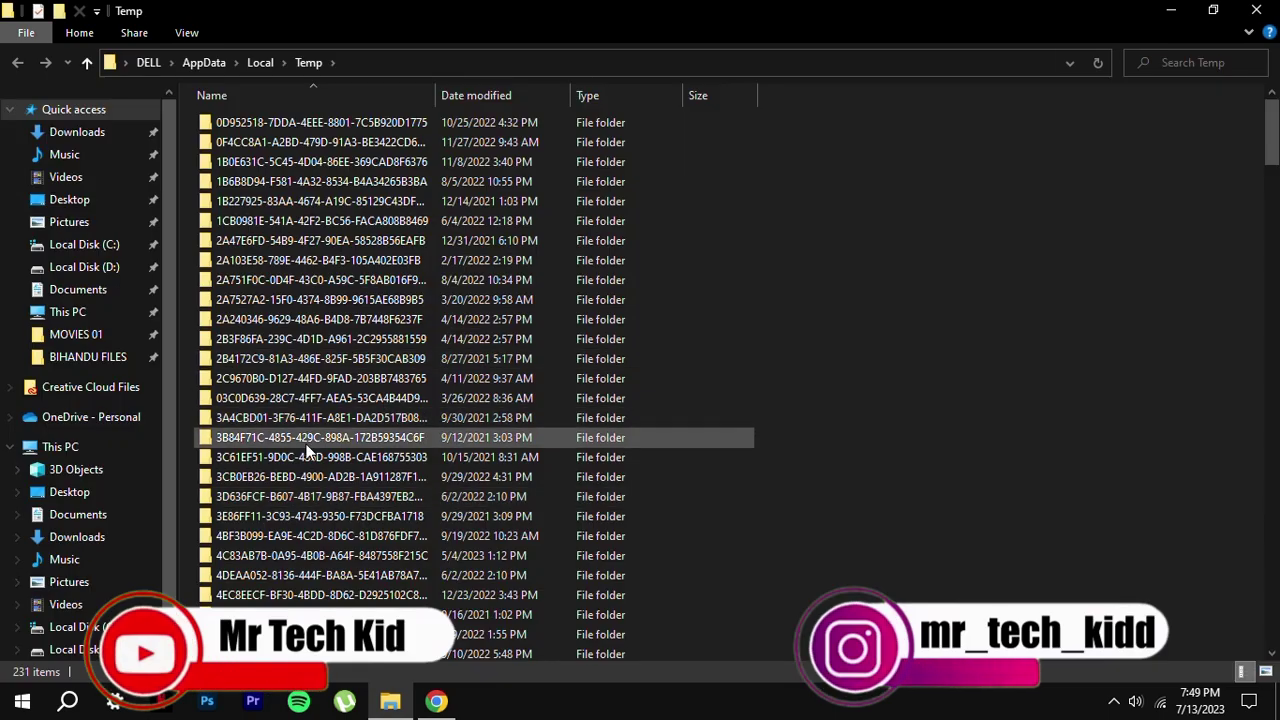
{"action": "left_click", "coordinate": [1222, 10]}
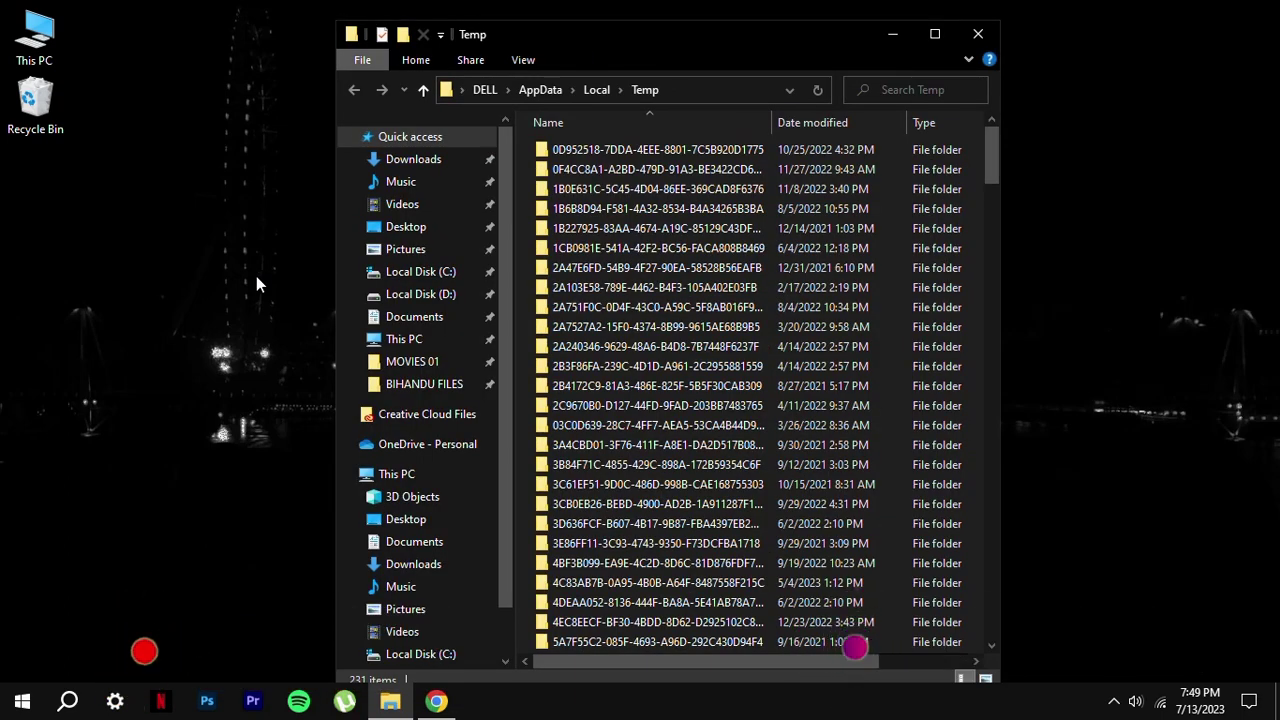
{"action": "left_click", "coordinate": [256, 285]}
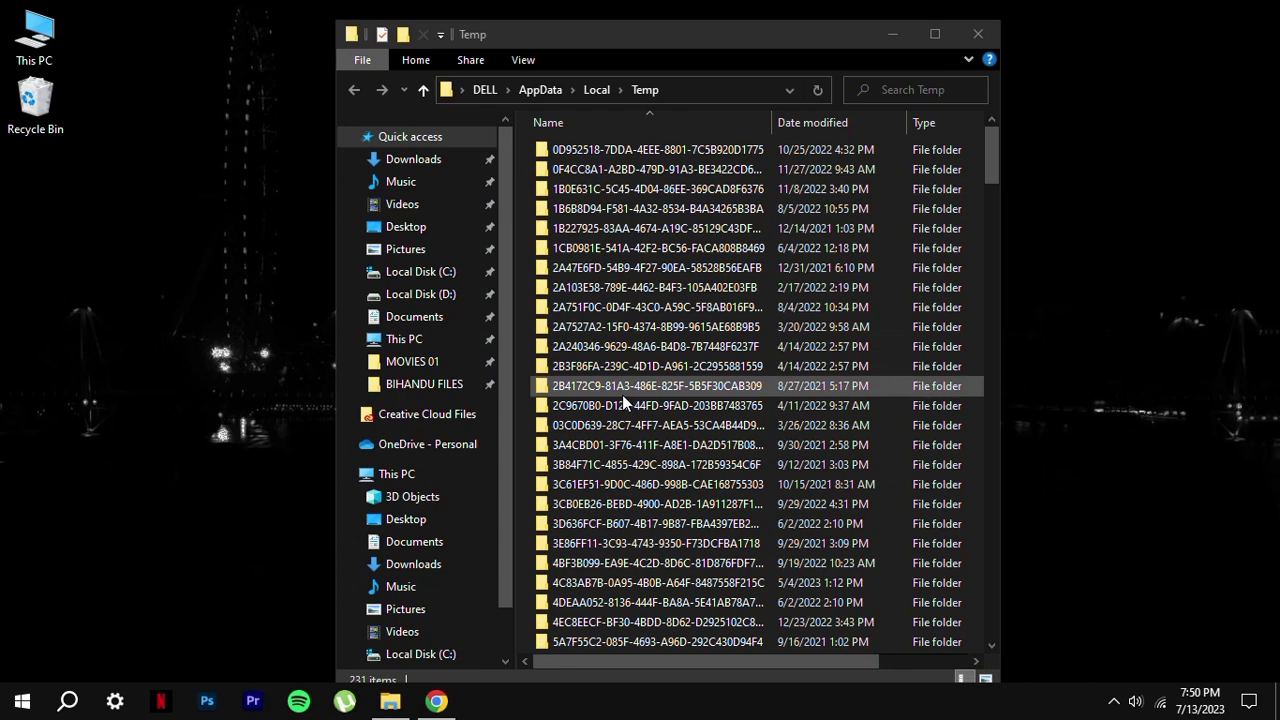
Step: Move all items in the user's local Temp folder to the Recycle Bin and confirm the deletion
{"action": "left_click", "coordinate": [698, 324]}
{"action": "key", "text": "ctrl+a"}
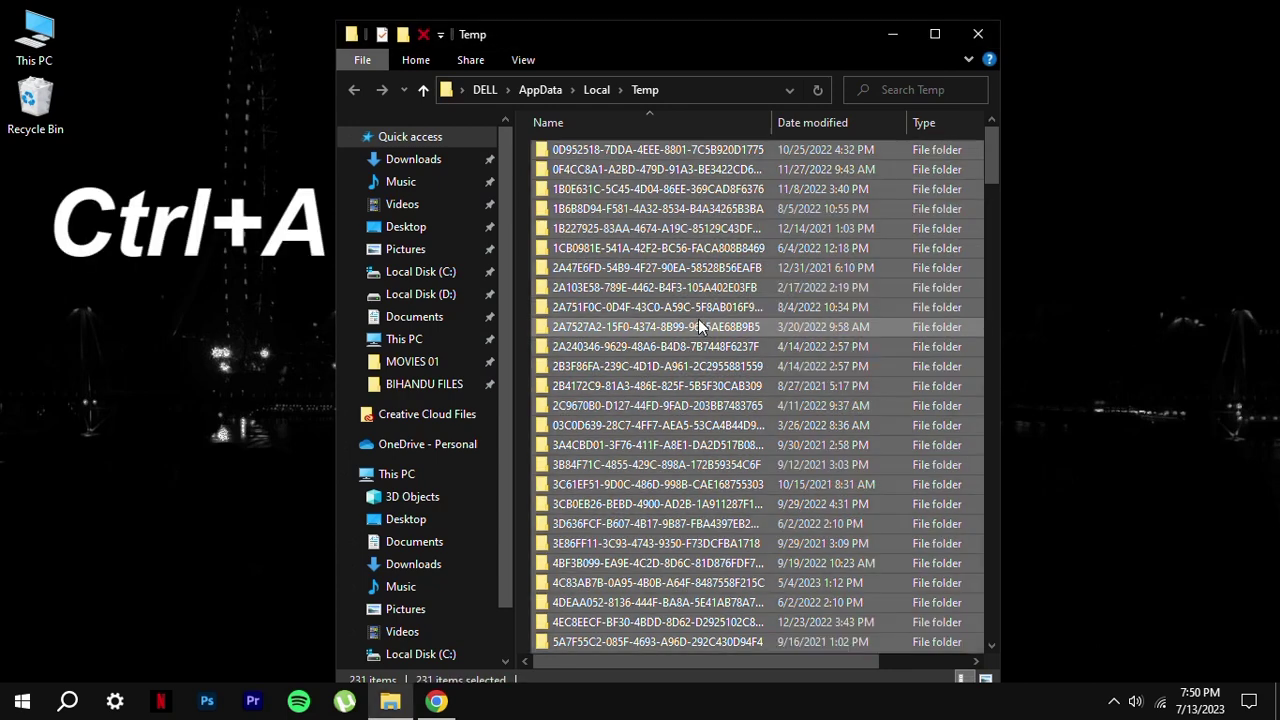
{"action": "mouse_move", "coordinate": [990, 160]}
{"action": "left_mouse_down"}
{"action": "mouse_move", "coordinate": [994, 357]}
{"action": "mouse_move", "coordinate": [965, 648]}
{"action": "mouse_move", "coordinate": [975, 145]}
{"action": "left_mouse_up"}
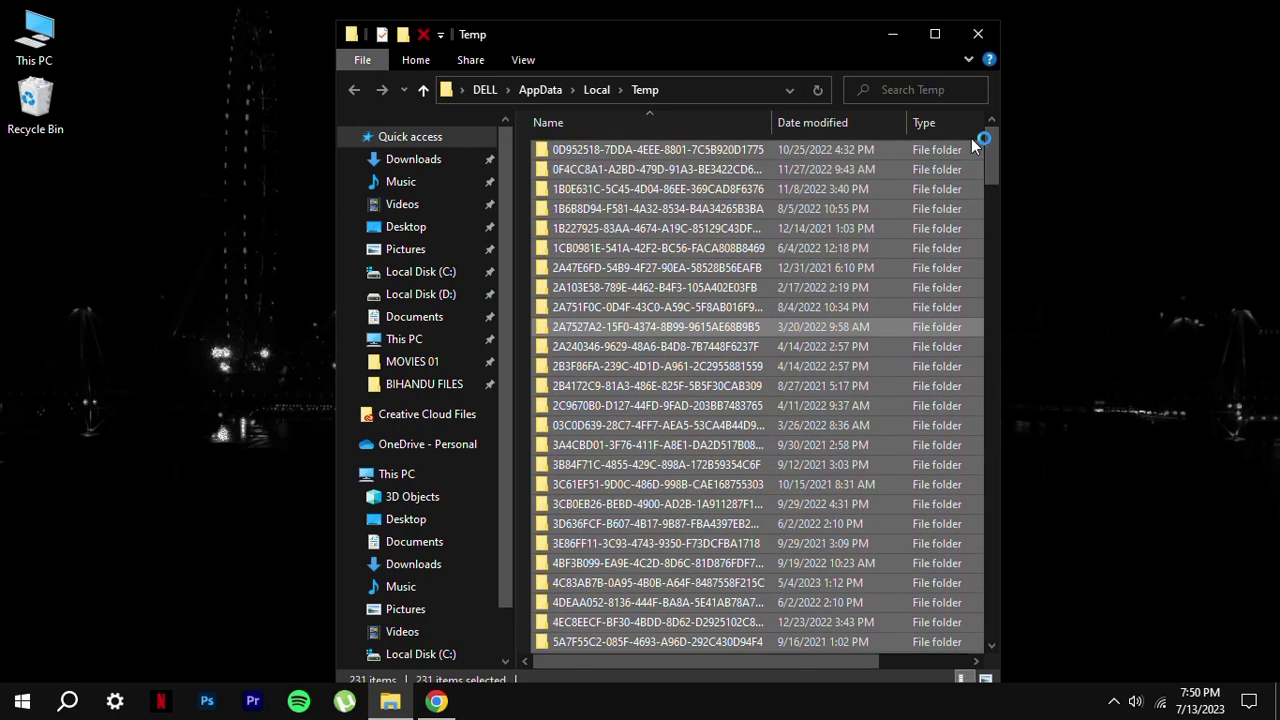
{"action": "right_click", "coordinate": [811, 277]}
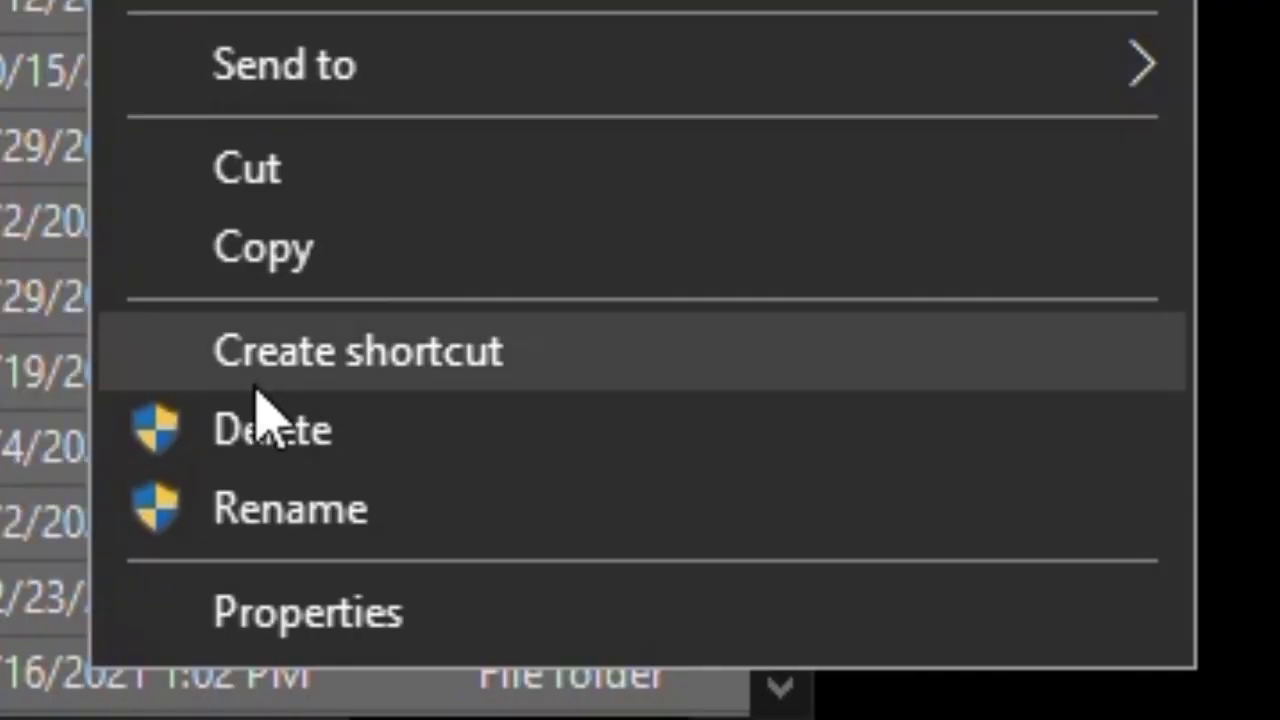
{"action": "left_click", "coordinate": [855, 574]}
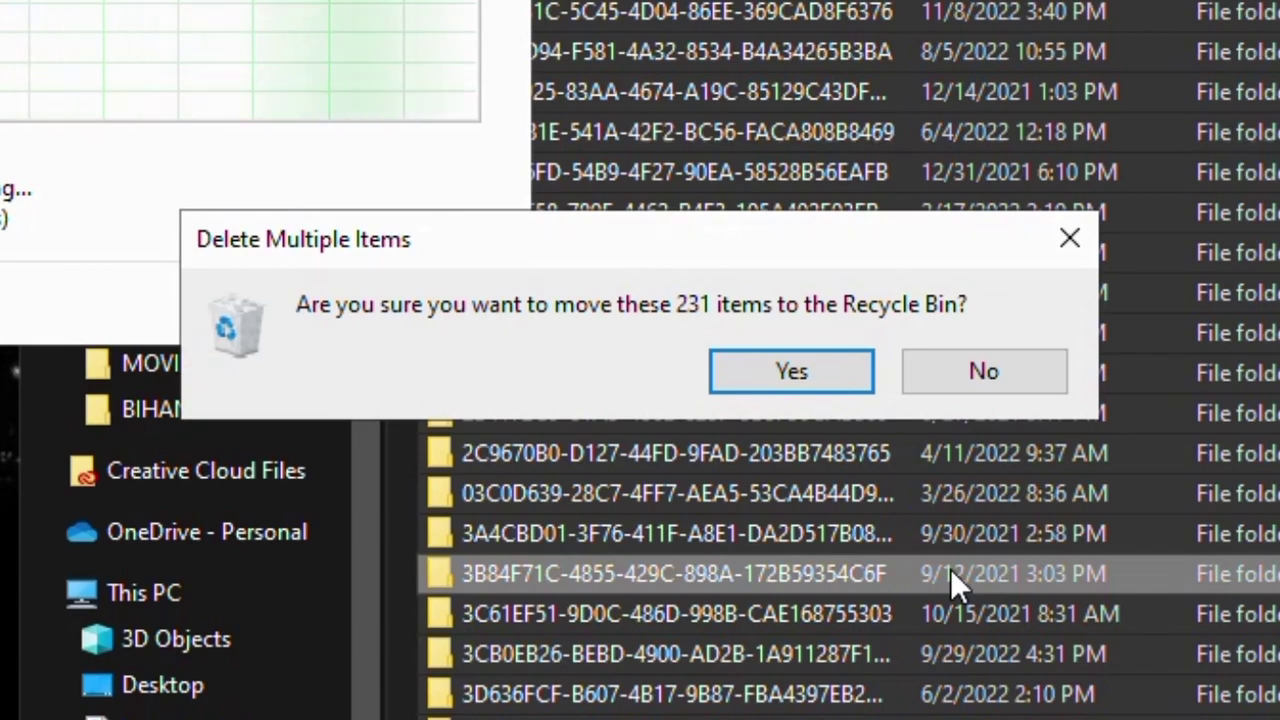
{"action": "left_click", "coordinate": [763, 379]}
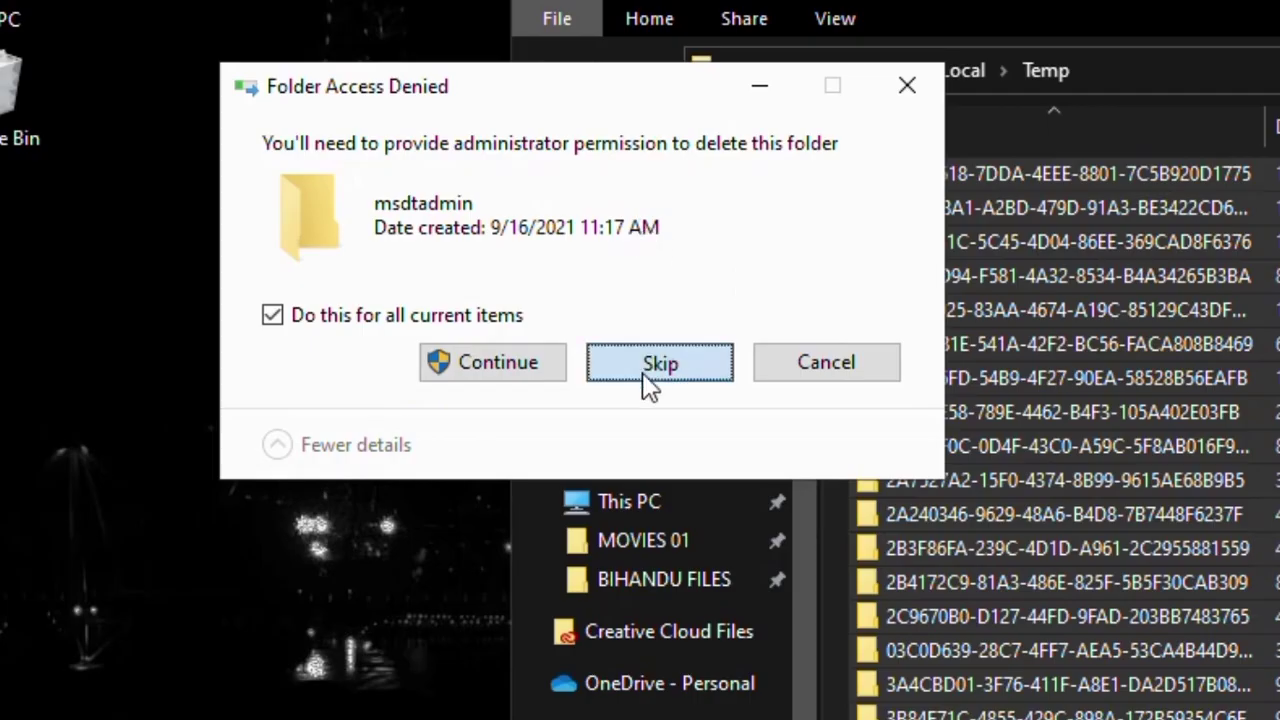
Step: Skip all protected folders and in-use files for all current items, and close the Temp folder window
{"action": "left_click", "coordinate": [646, 378]}
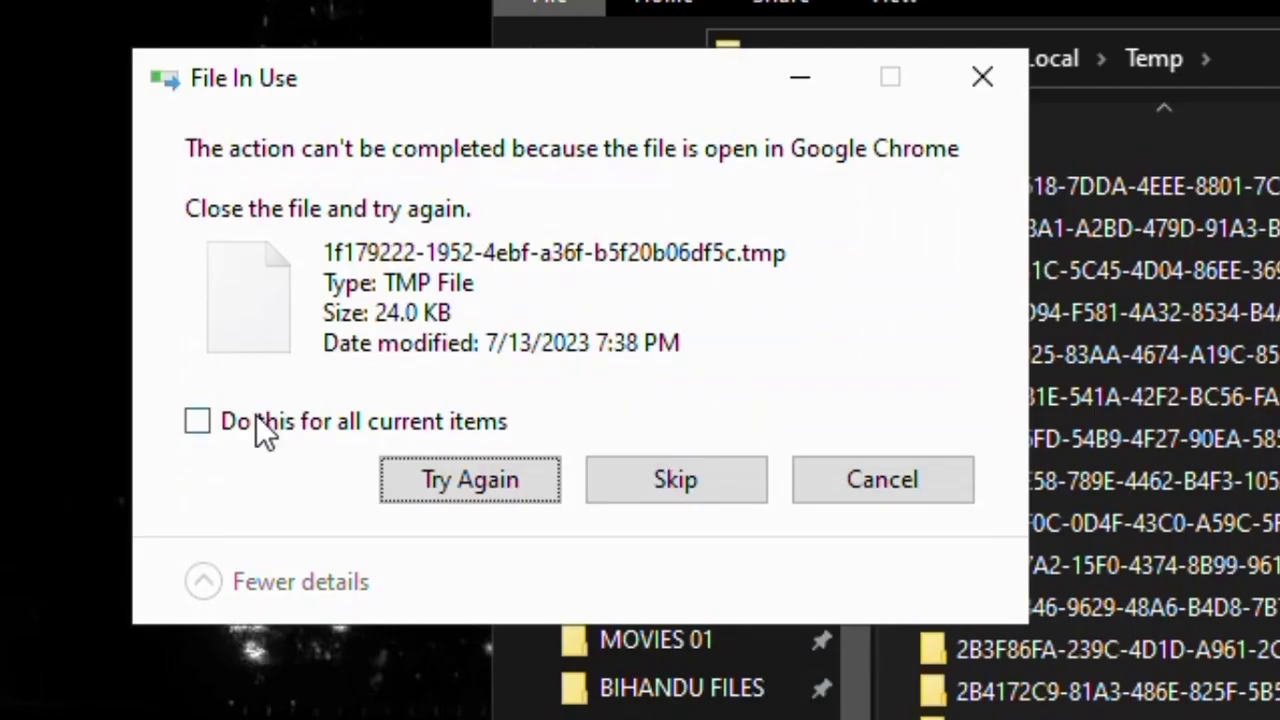
{"action": "left_click", "coordinate": [250, 422]}
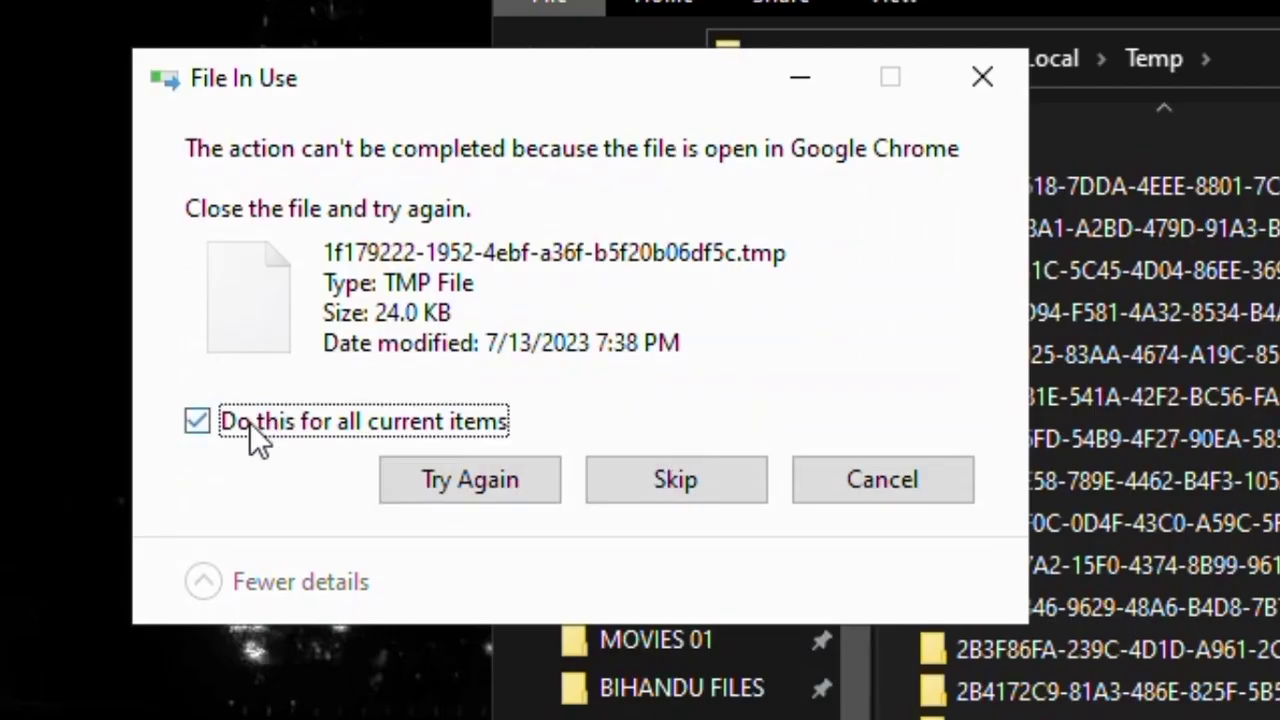
{"action": "left_click", "coordinate": [723, 480]}
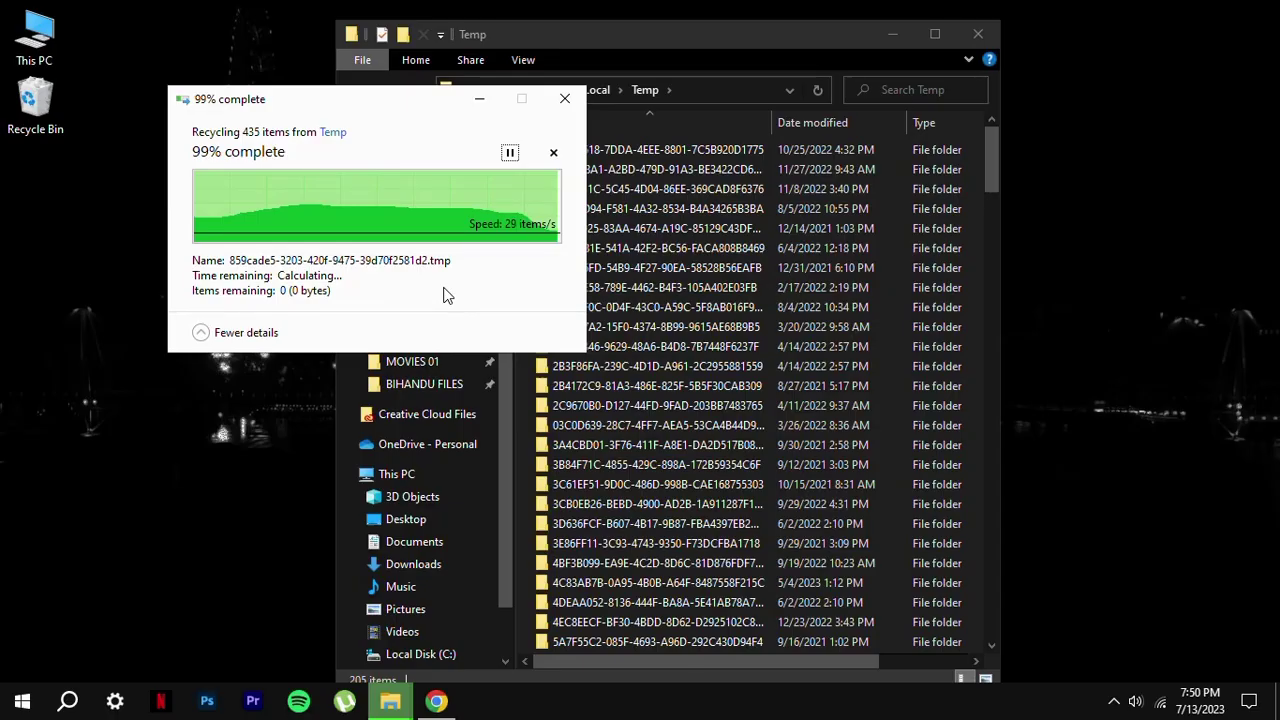
{"action": "left_click", "coordinate": [978, 36]}
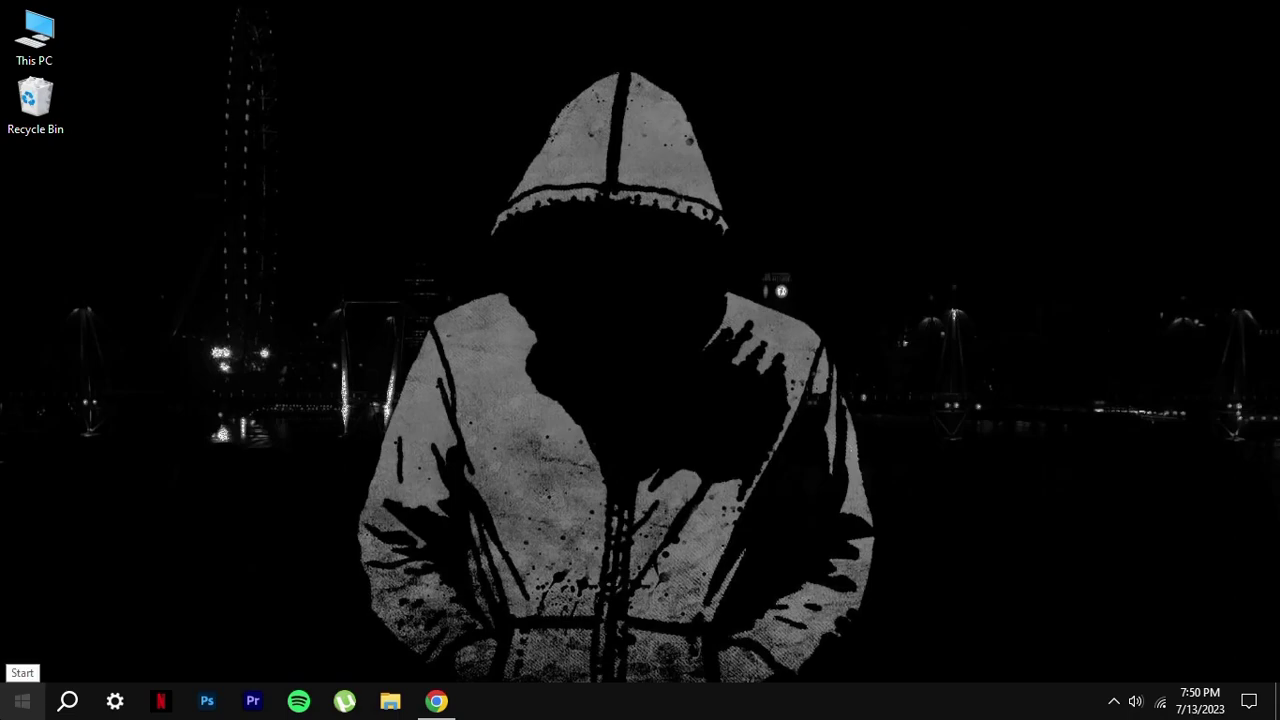
Step: Open the Windows Temp folder by running "temp" from the Run dialog
{"action": "right_click", "coordinate": [22, 700]}
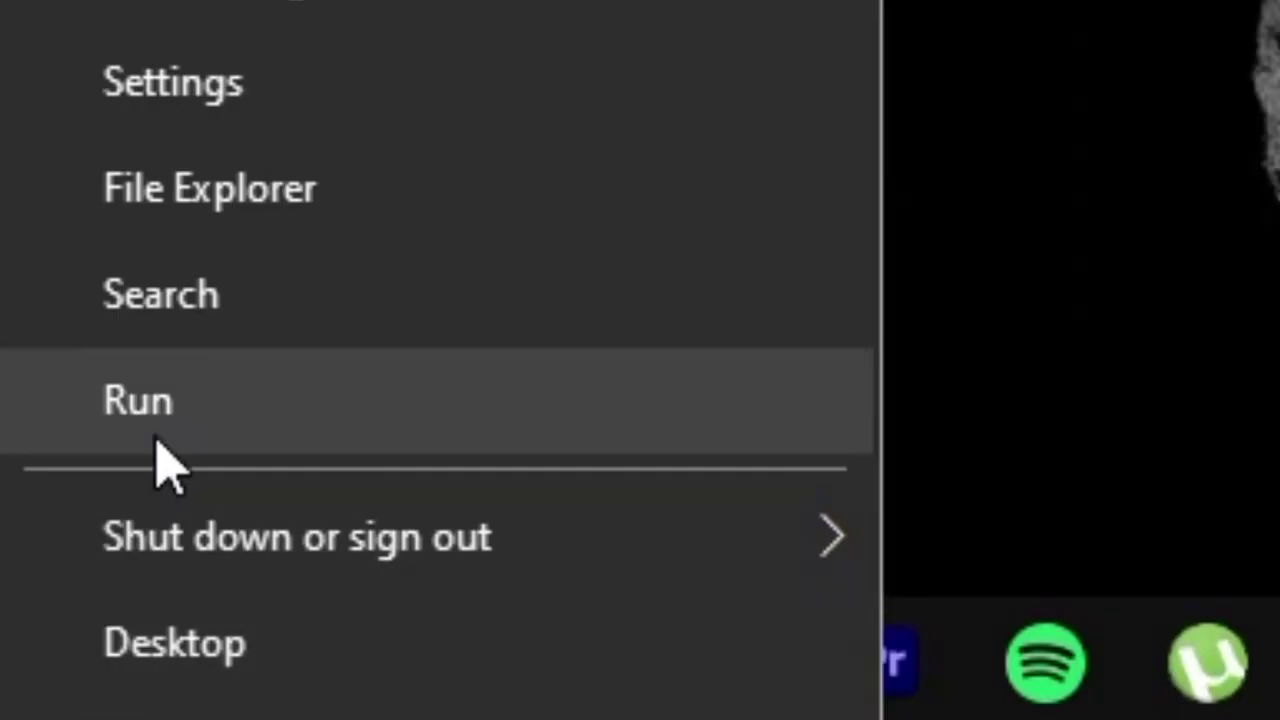
{"action": "left_click", "coordinate": [48, 632]}
{"action": "type", "text": "temo"}
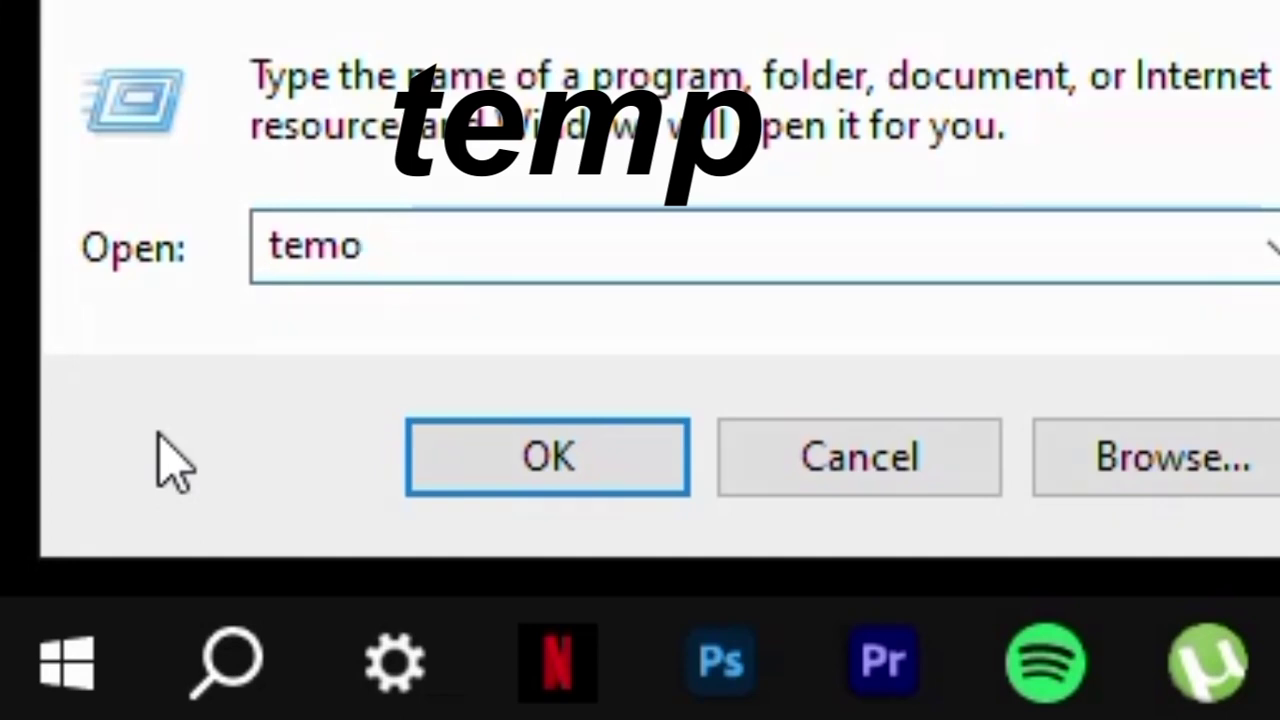
{"action": "key", "text": "BackSpace"}
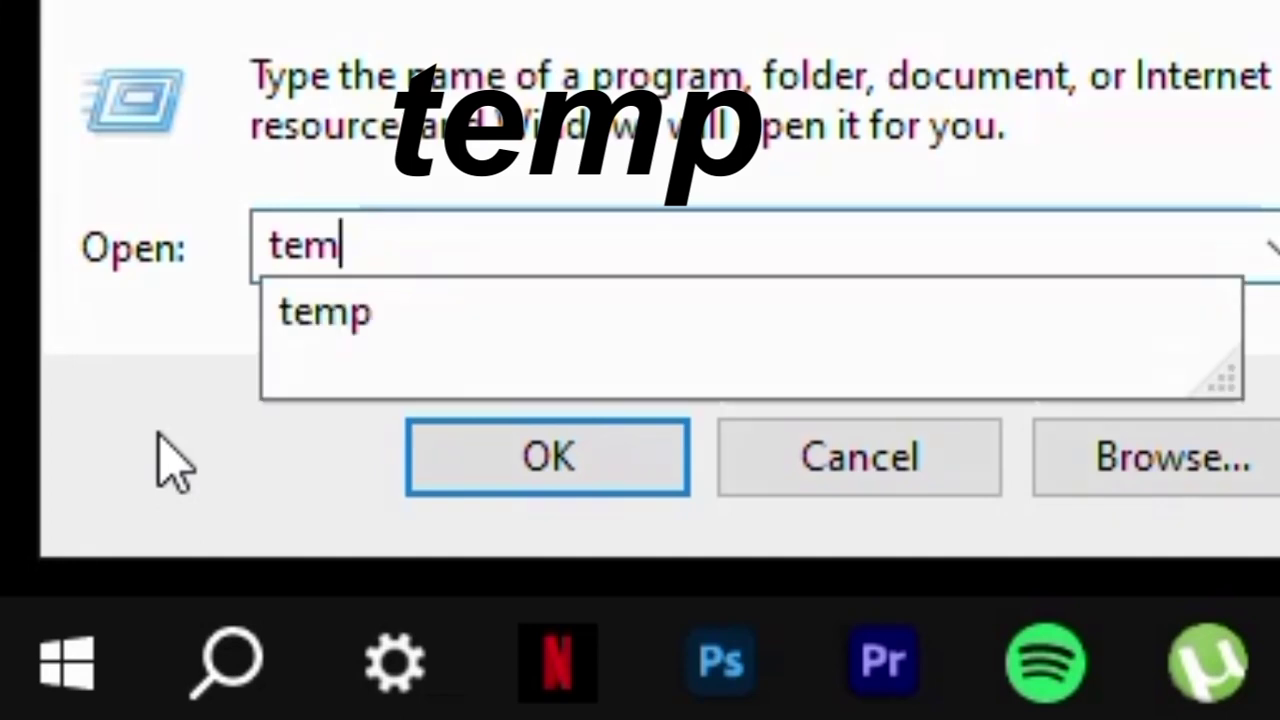
{"action": "type", "text": "p"}
{"action": "key", "text": "Return"}
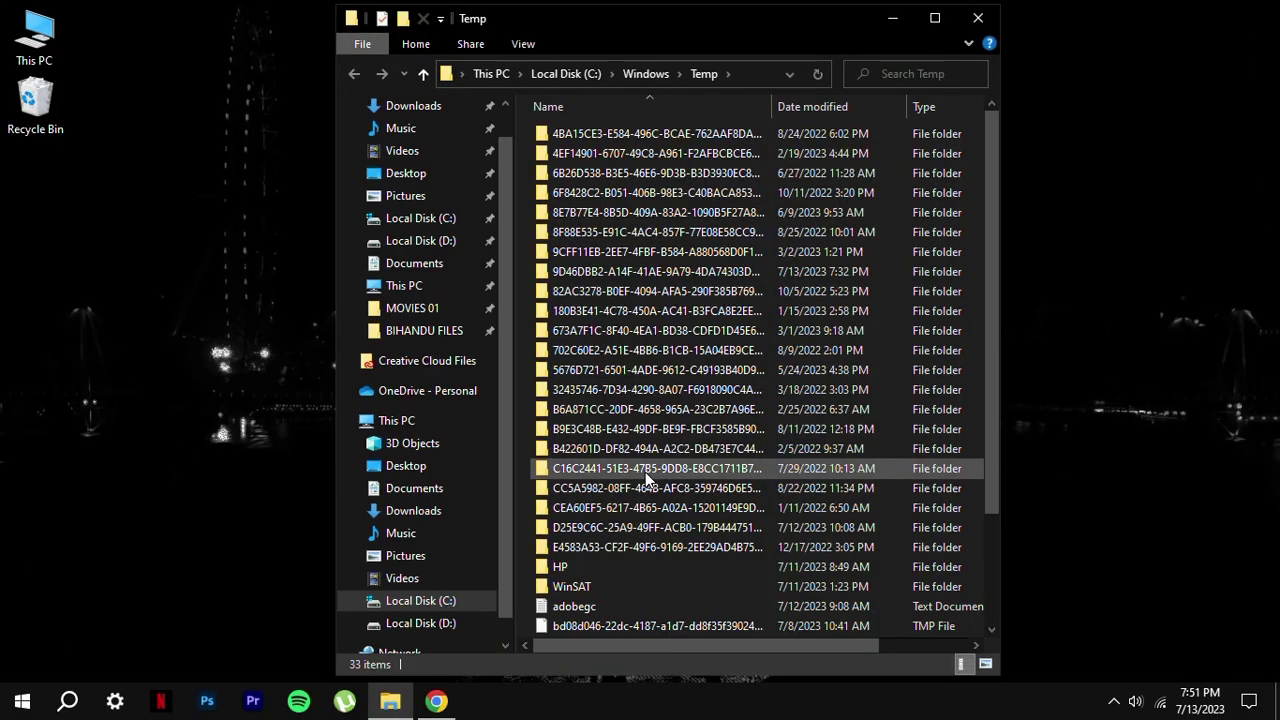
Step: Move all items in the Windows Temp folder to the Recycle Bin and confirm the deletion
{"action": "left_click", "coordinate": [645, 472]}
{"action": "key", "text": "ctrl+a"}
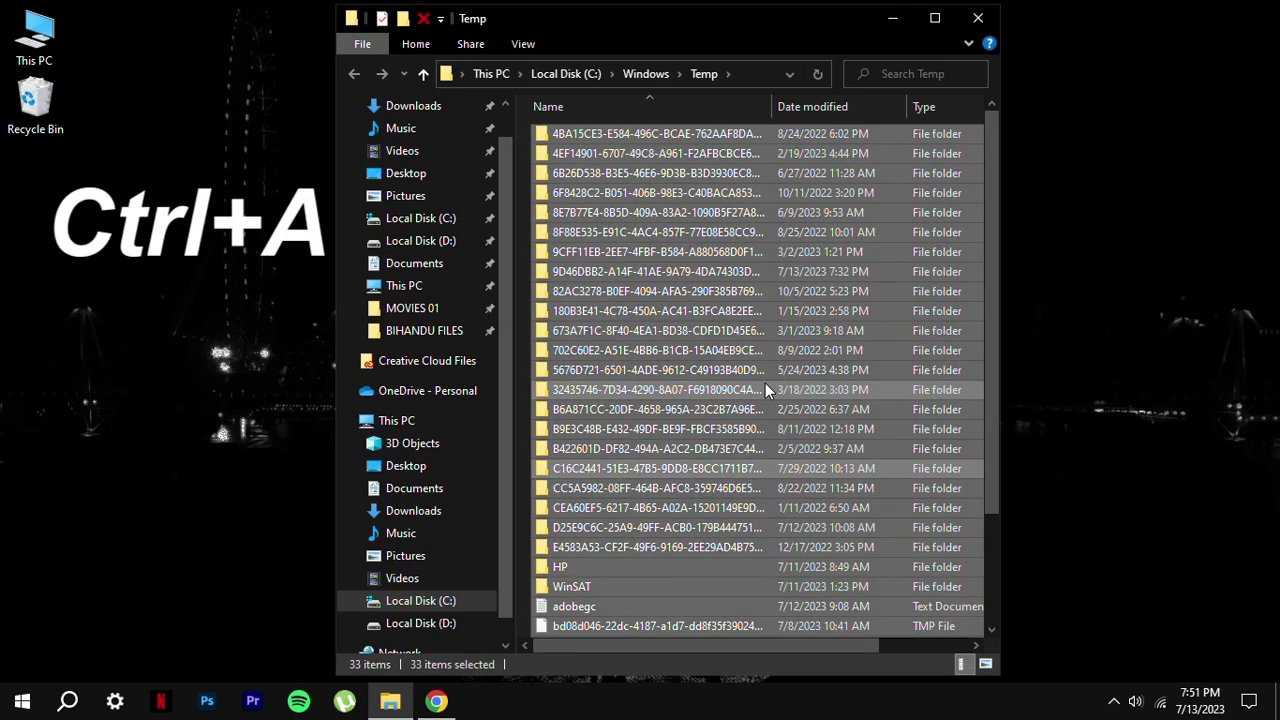
{"action": "right_click", "coordinate": [750, 333]}
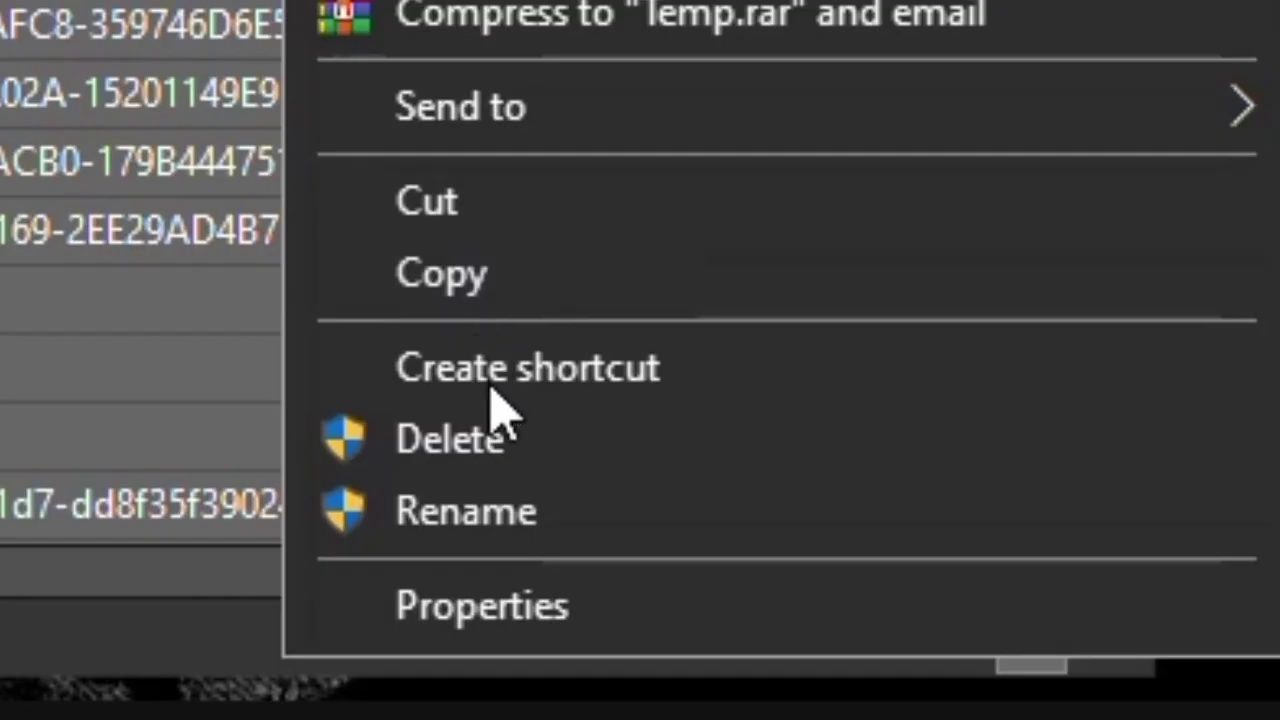
{"action": "left_click", "coordinate": [486, 430]}
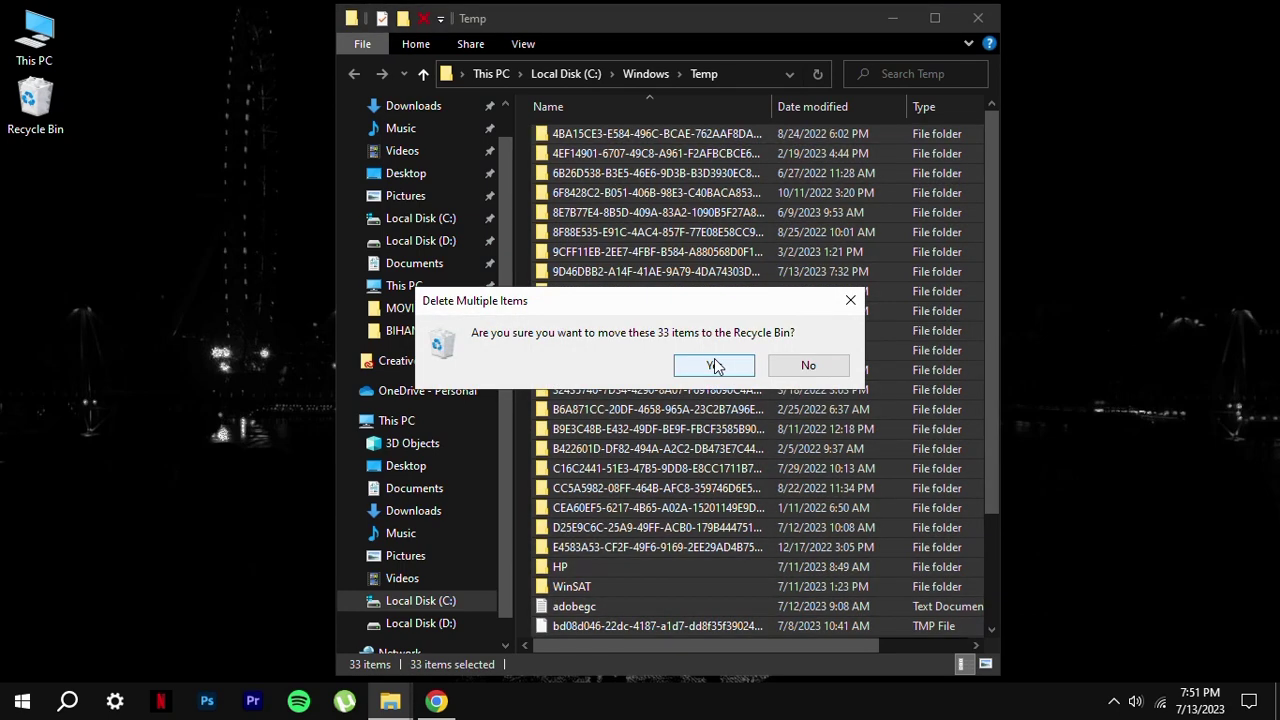
{"action": "left_click", "coordinate": [714, 362]}
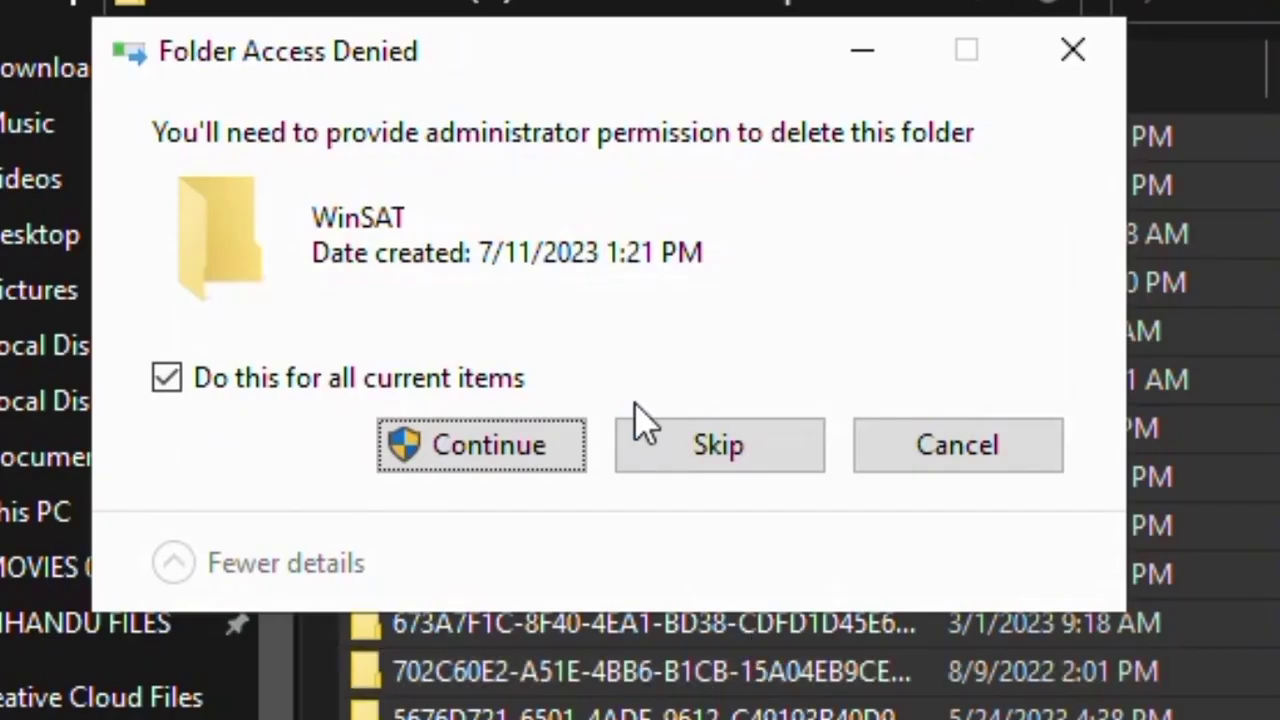
Step: Skip the protected folders and in-use files for all current items in the Windows Temp deletion, and close the folder window
{"action": "left_click", "coordinate": [158, 373]}
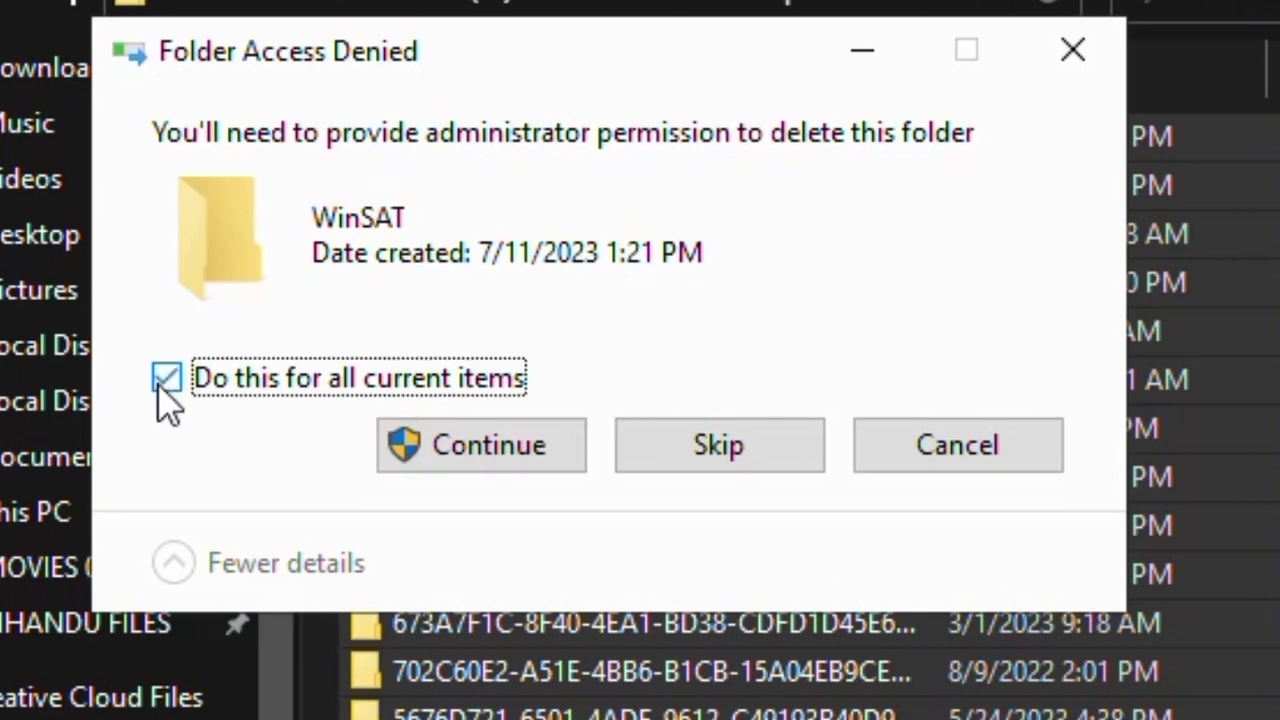
{"action": "left_click", "coordinate": [699, 462]}
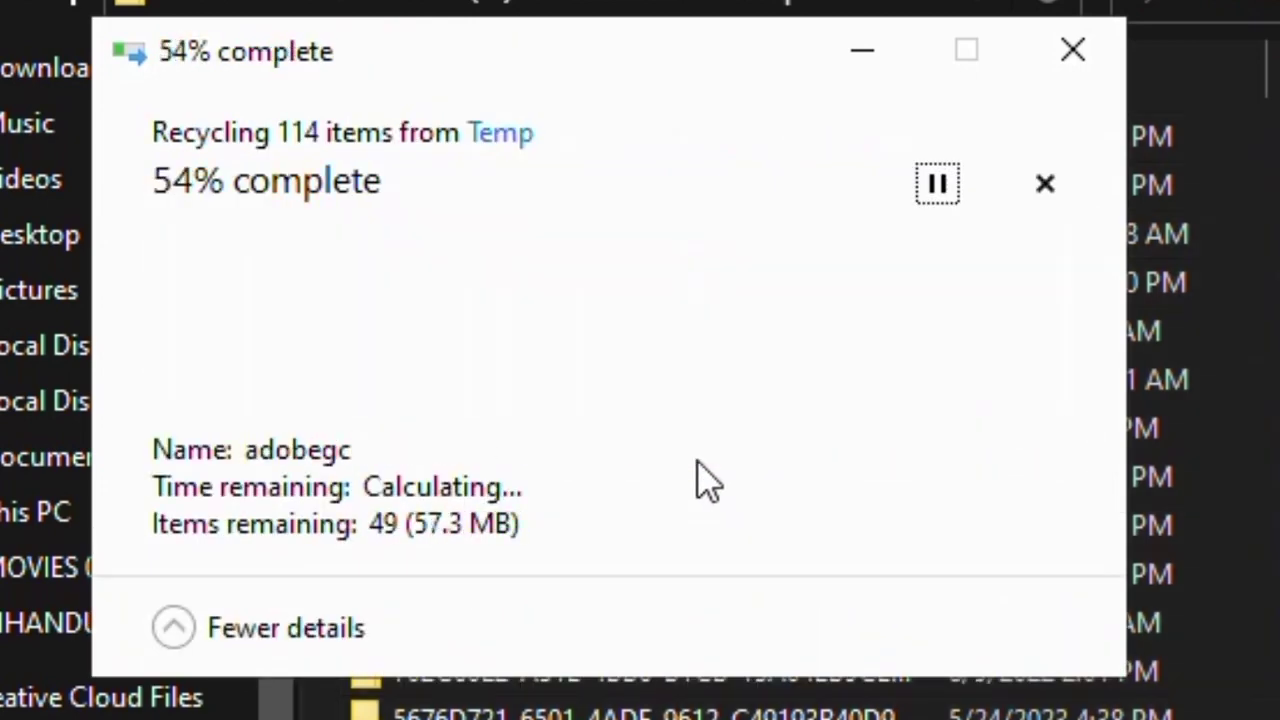
{"action": "left_click", "coordinate": [289, 488]}
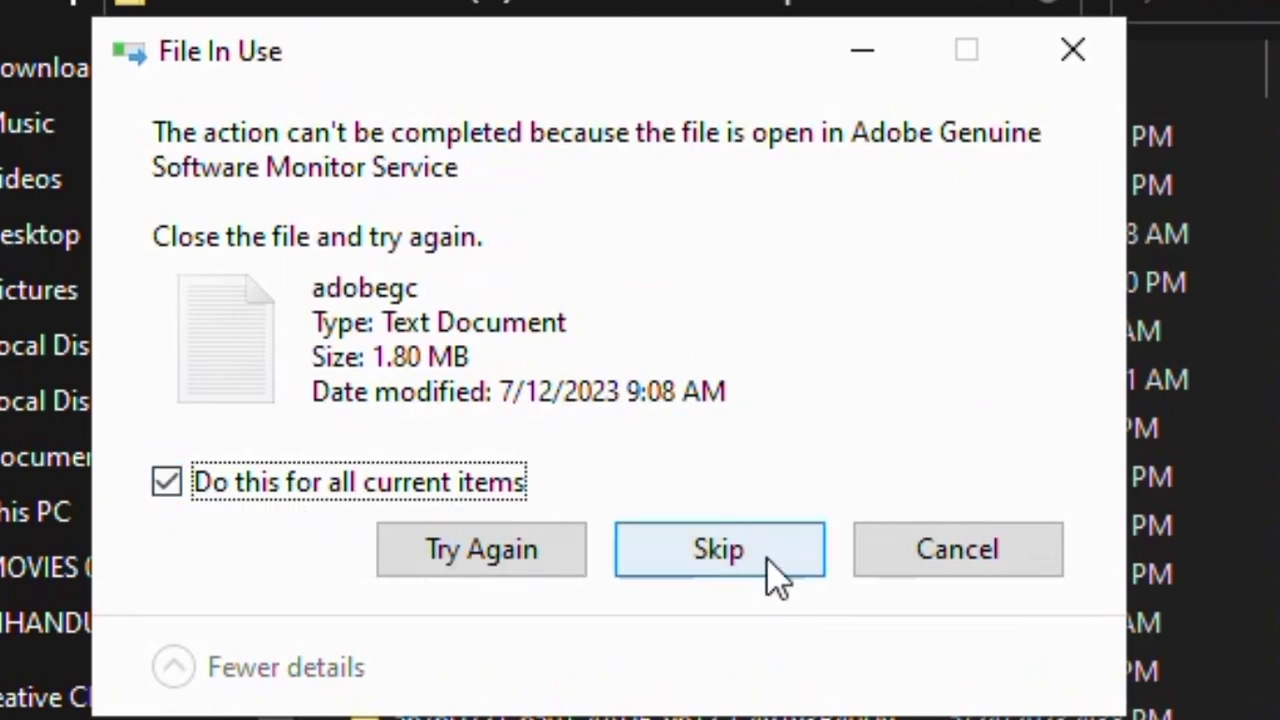
{"action": "left_click", "coordinate": [766, 557]}
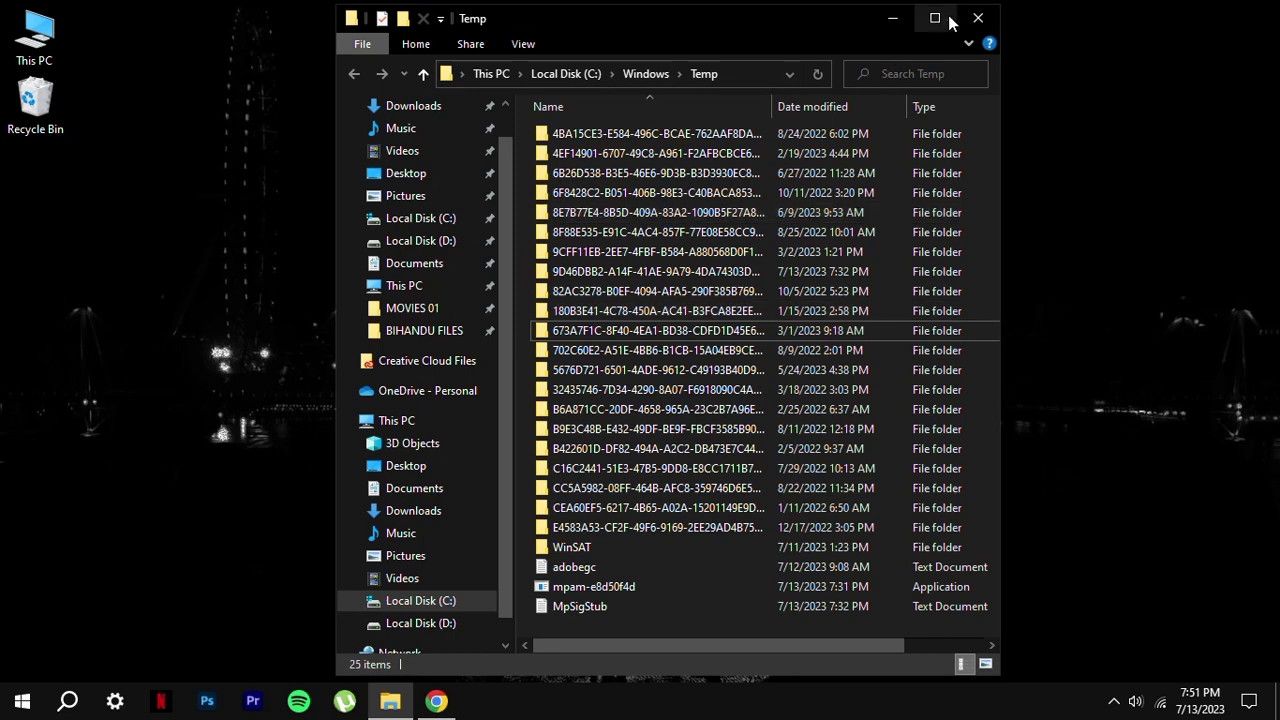
{"action": "left_click", "coordinate": [985, 20]}
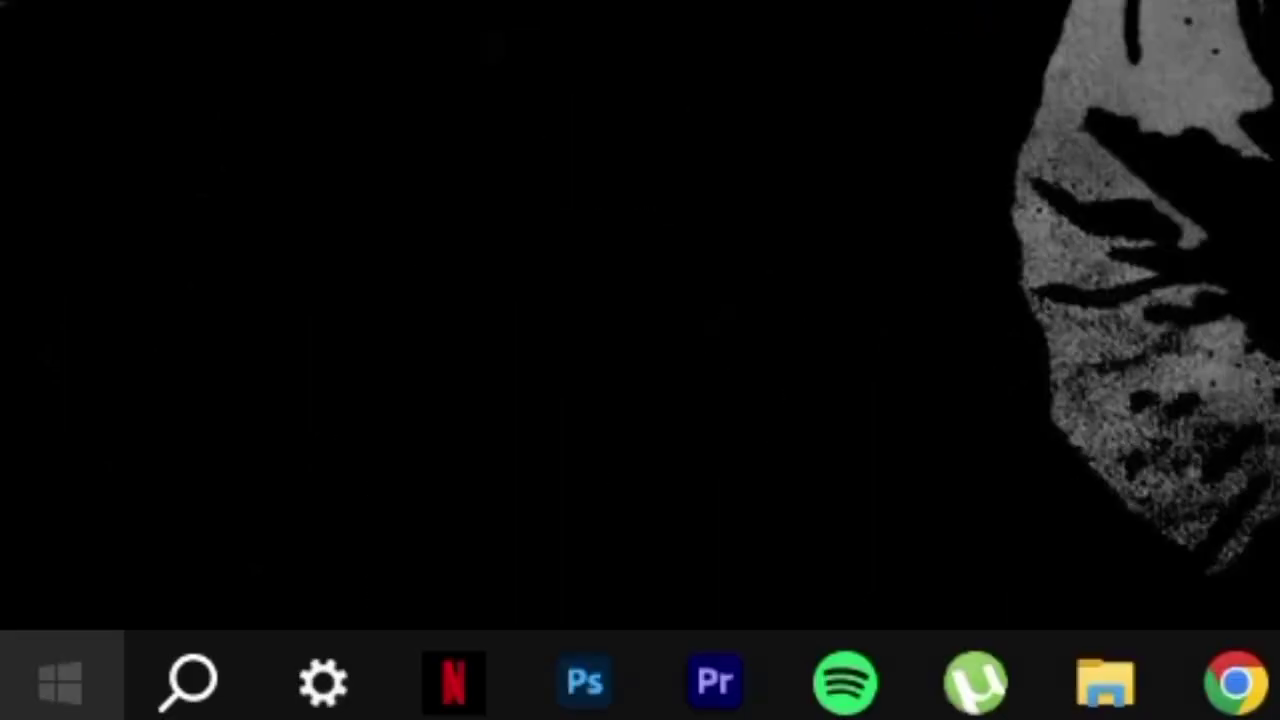
Step: Open the Prefetch folder by running "prefetch" from the Run dialog, and grant permanent access to the folder
{"action": "right_click", "coordinate": [22, 701]}
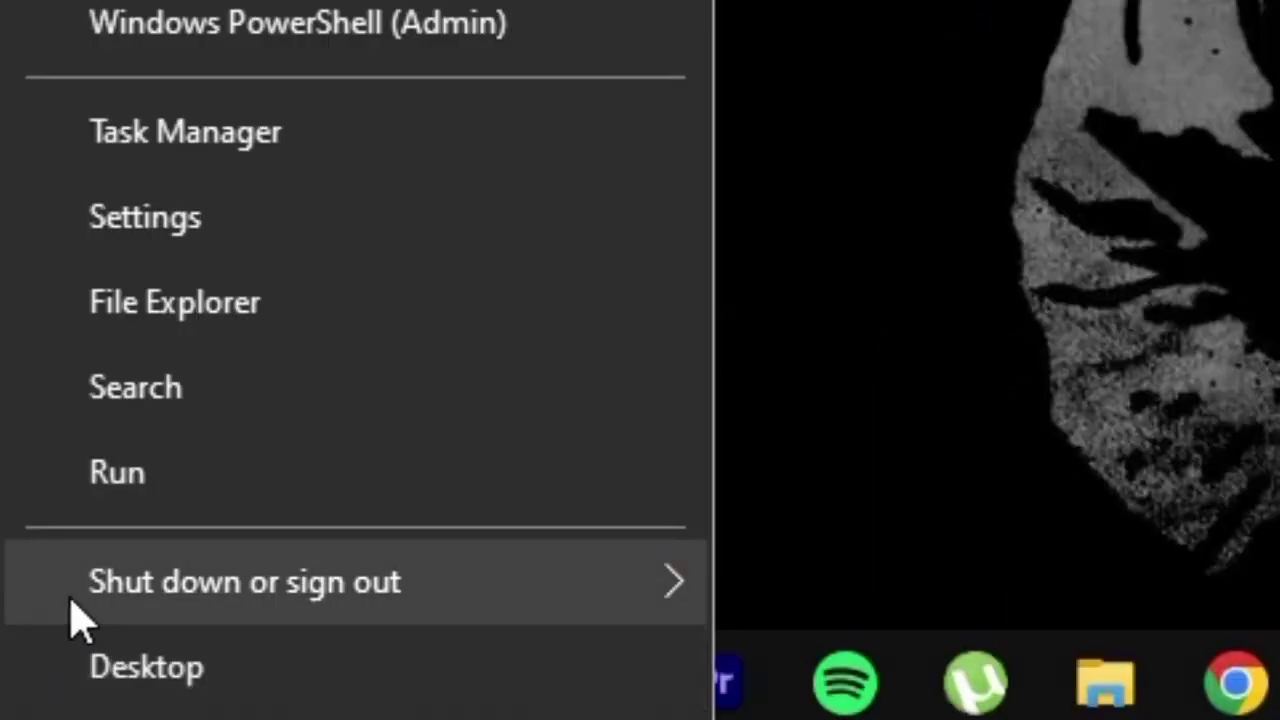
{"action": "left_click", "coordinate": [46, 634]}
{"action": "type", "text": "pre"}
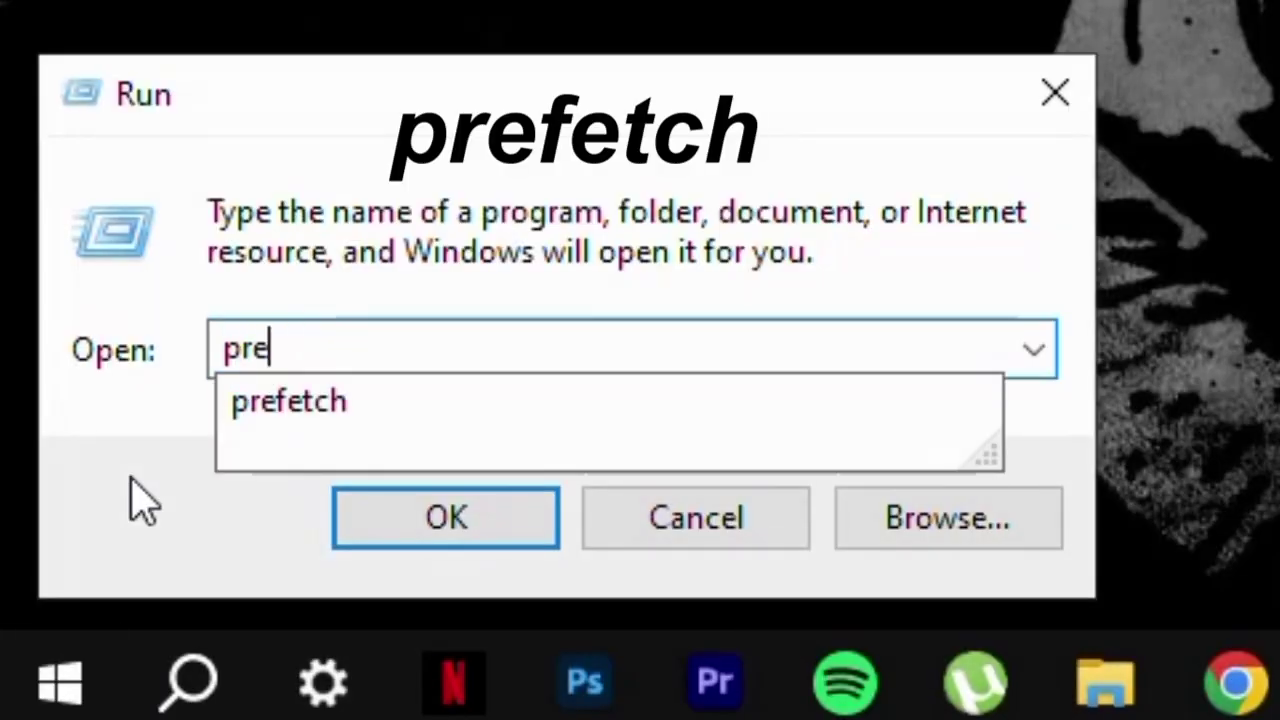
{"action": "type", "text": "fetch"}
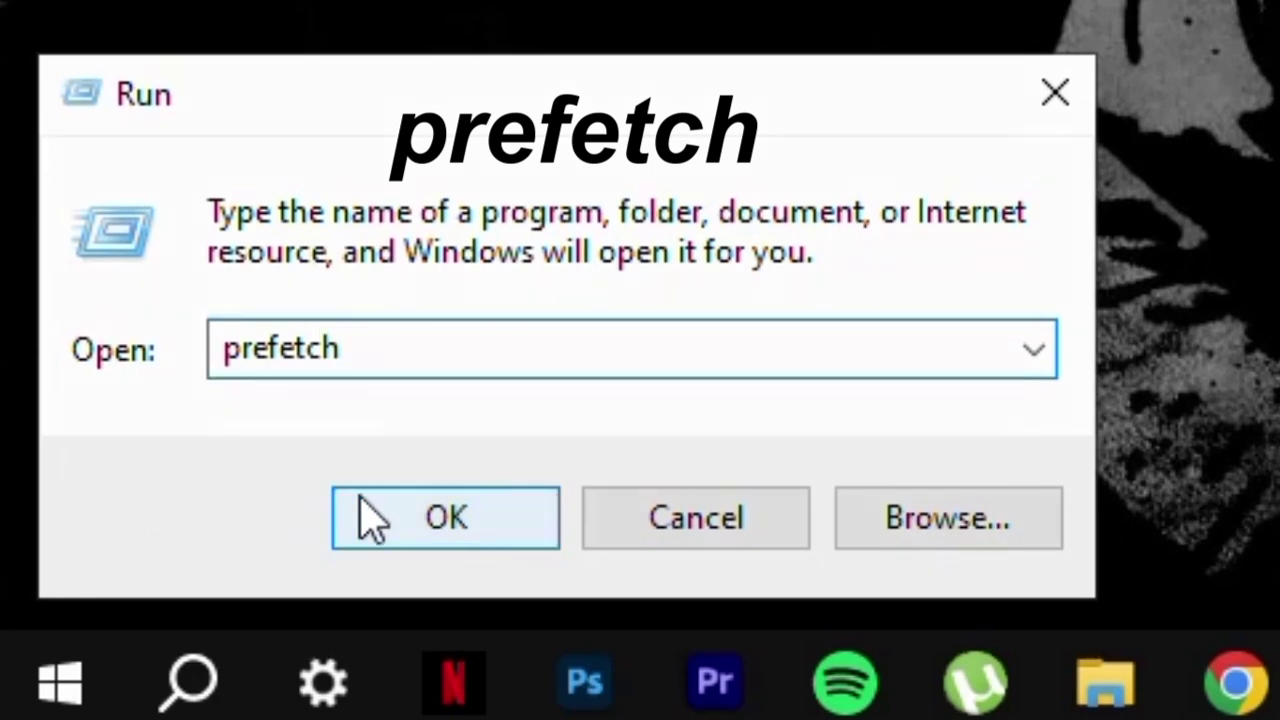
{"action": "left_click", "coordinate": [402, 542]}
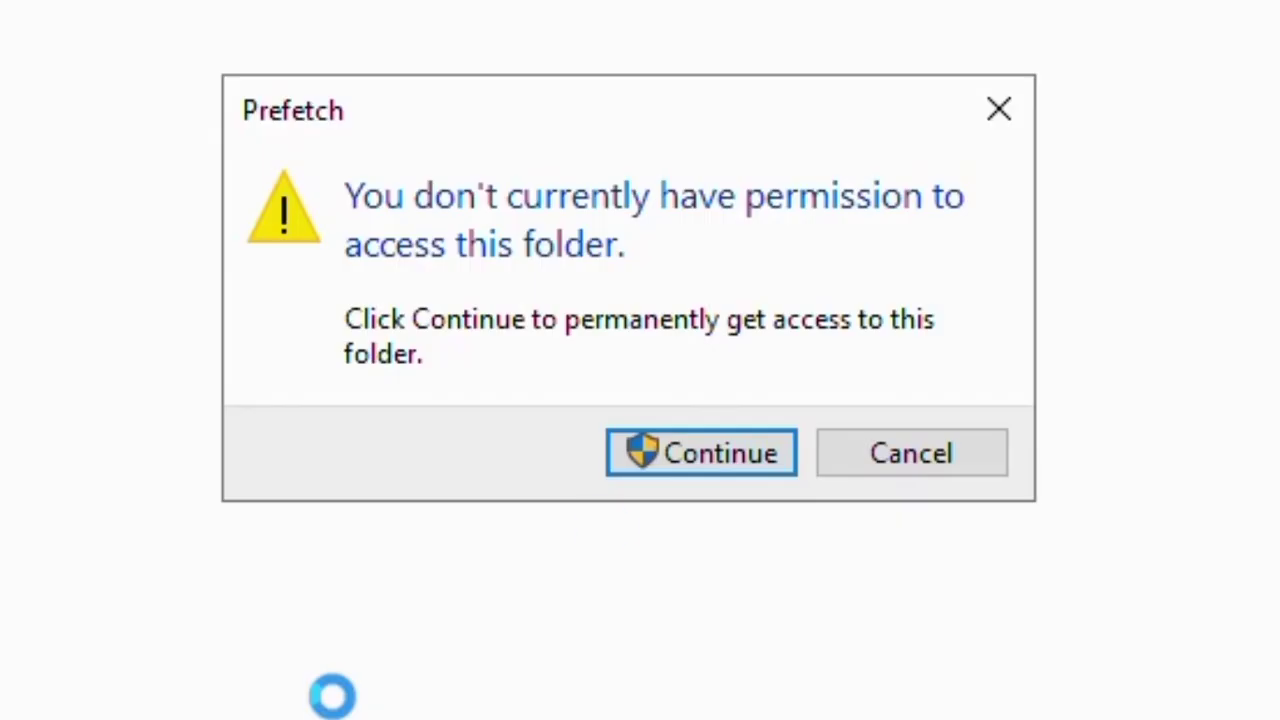
{"action": "left_click", "coordinate": [708, 452]}
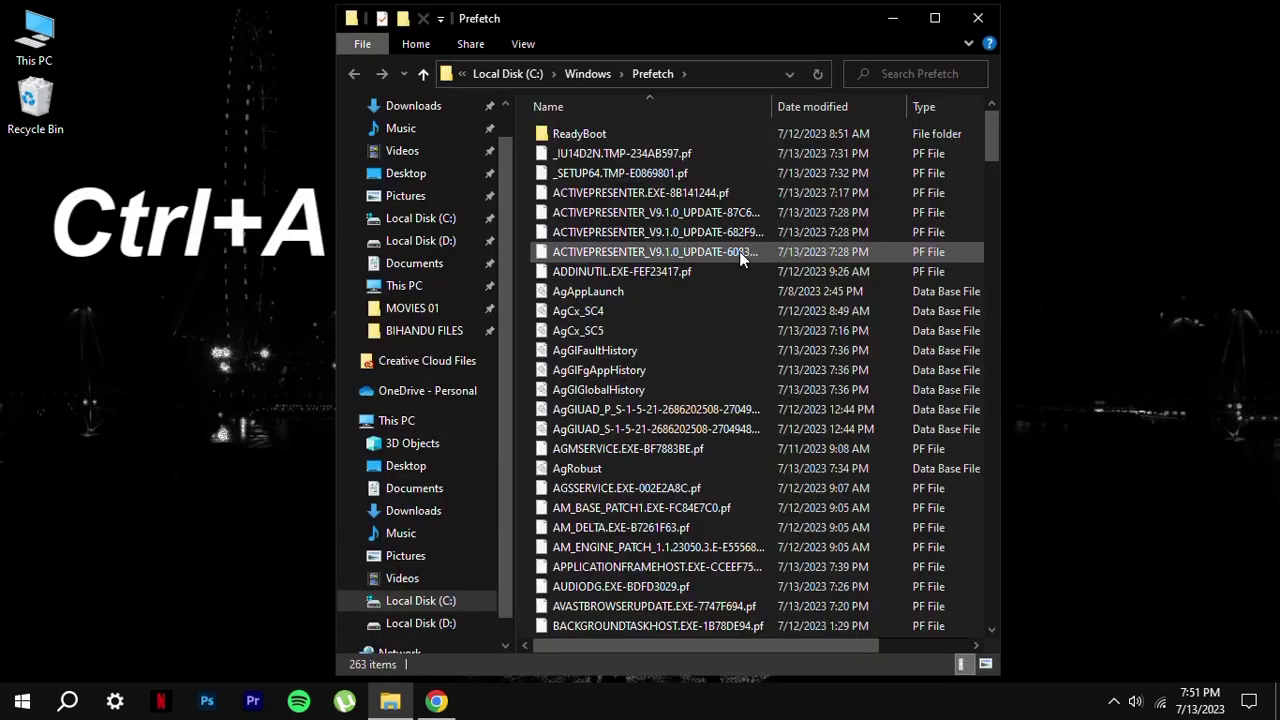
Step: Move all items in the Prefetch folder to the Recycle Bin, skipping in-use files for all current items
{"action": "left_click", "coordinate": [739, 251]}
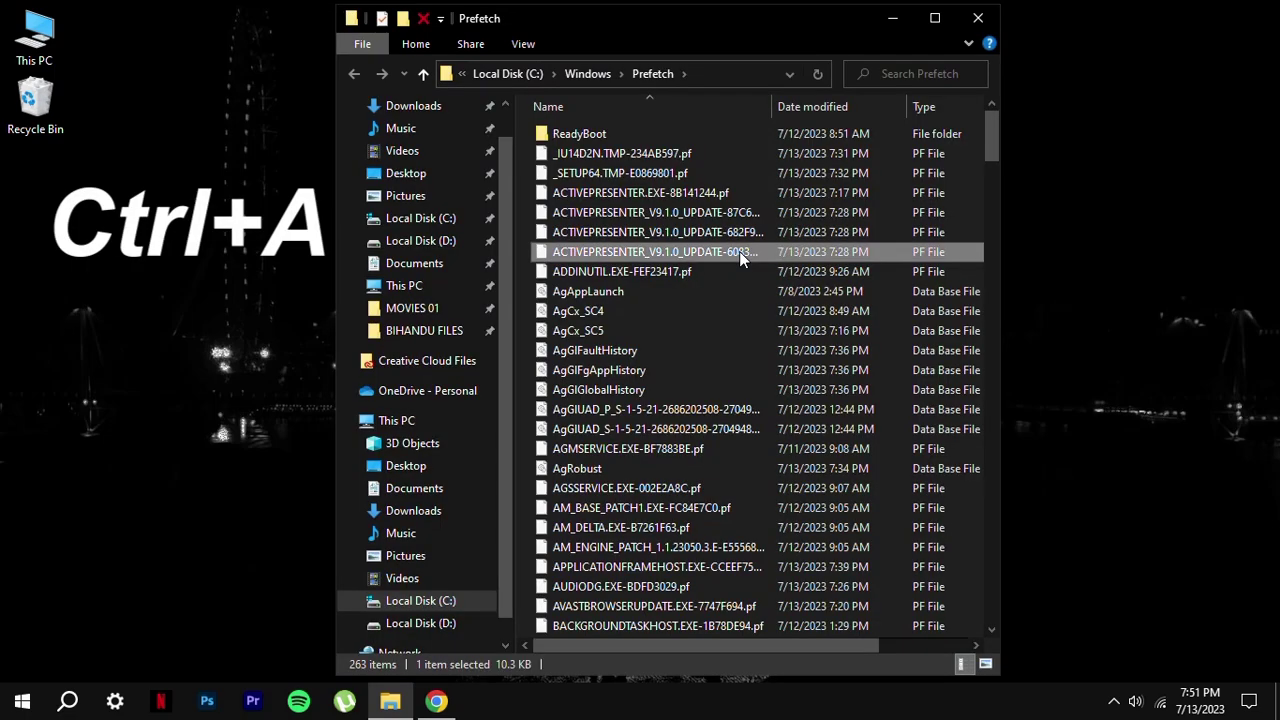
{"action": "key", "text": "ctrl+a"}
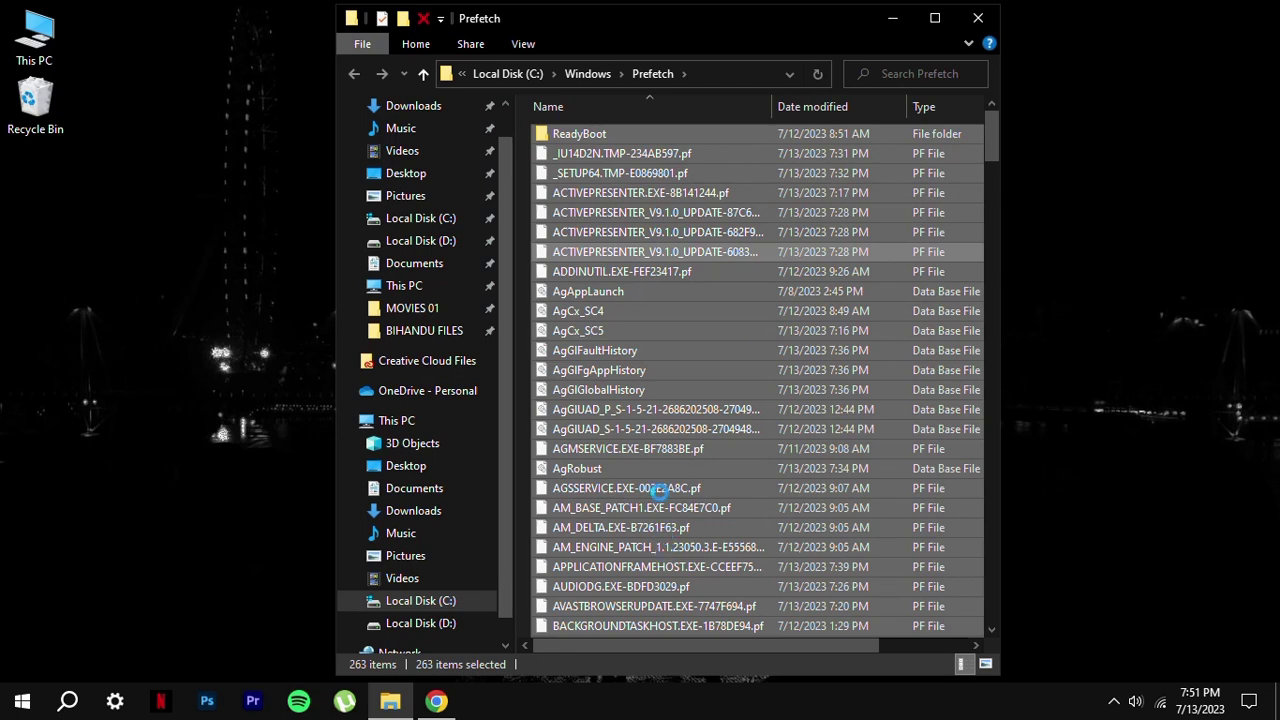
{"action": "key", "text": "shift+F10"}
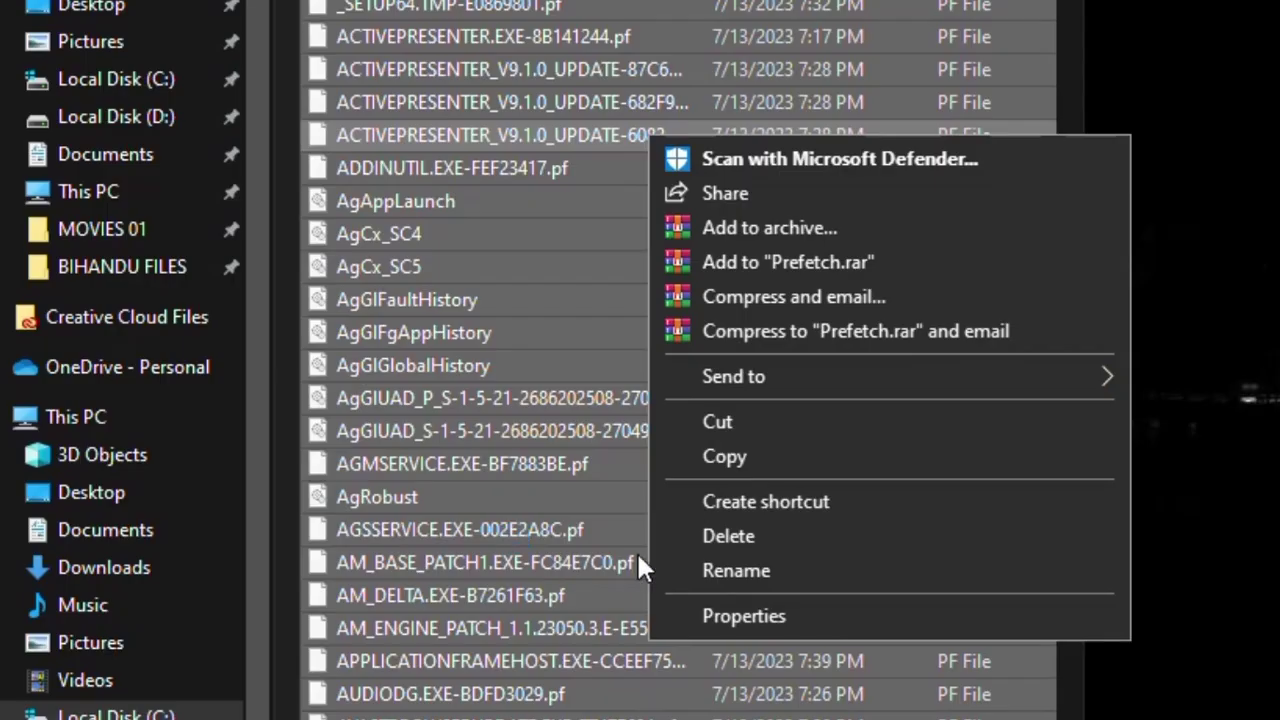
{"action": "left_click", "coordinate": [758, 489]}
{"action": "key", "text": "Delete"}
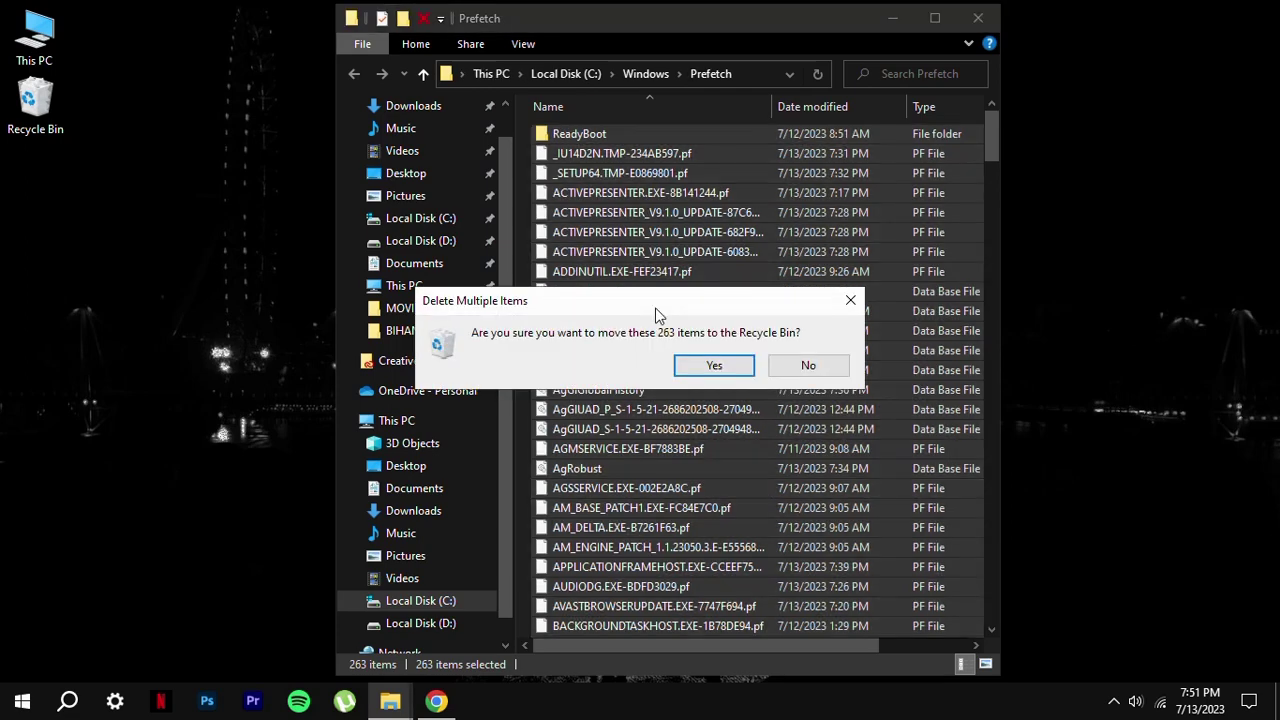
{"action": "left_click", "coordinate": [710, 365]}
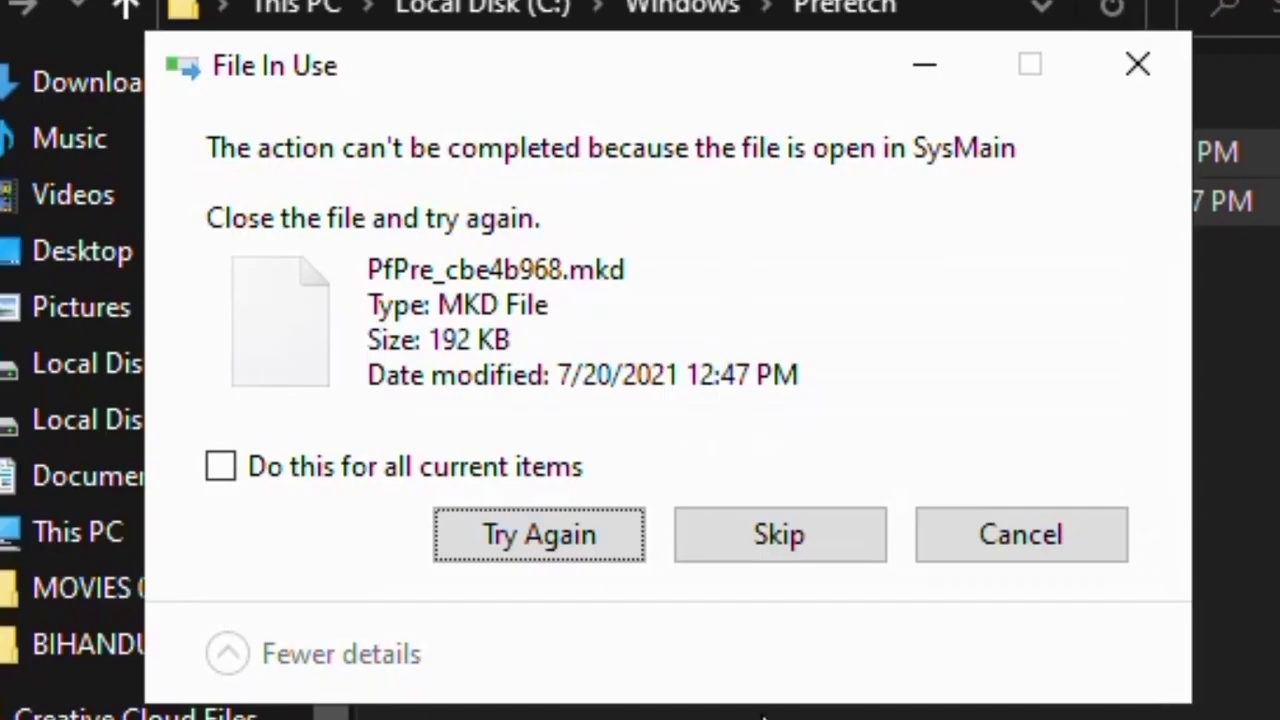
{"action": "left_click", "coordinate": [340, 468]}
{"action": "left_click", "coordinate": [749, 537]}
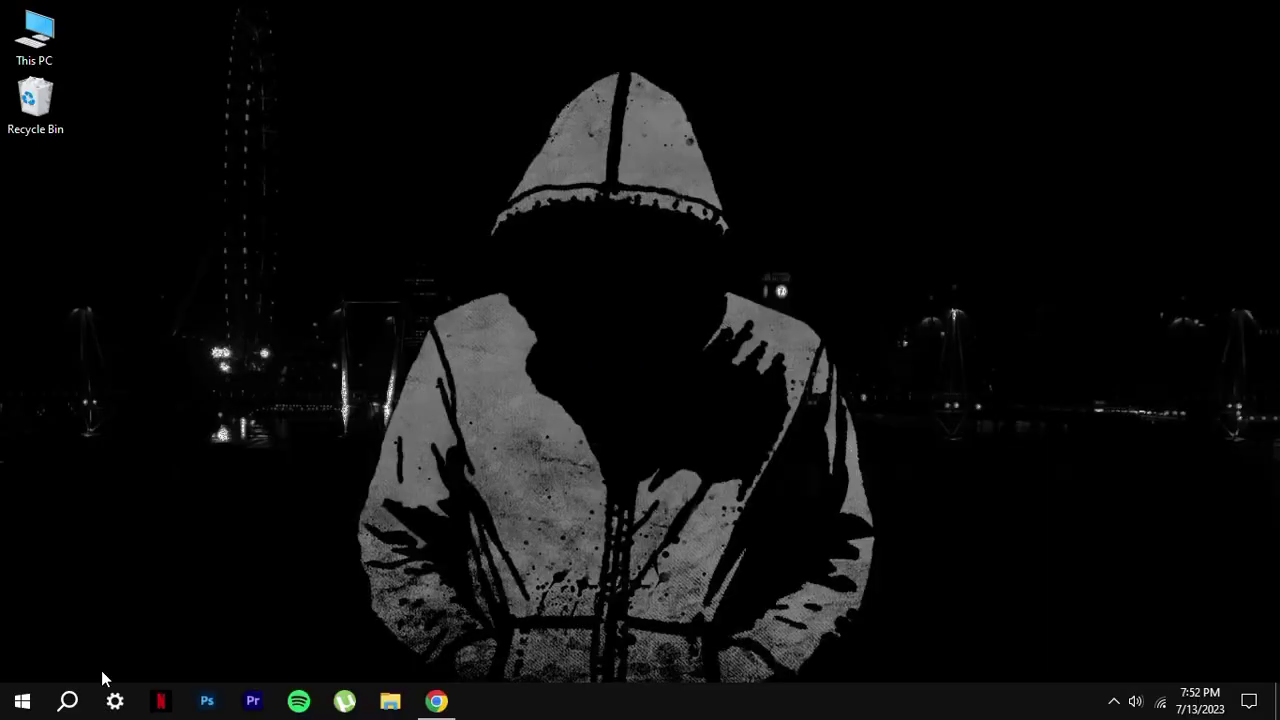
Step: Search Windows for "defragment and optimize d" and open the Defragment and Optimize Drives app
{"action": "left_click", "coordinate": [470, 585]}
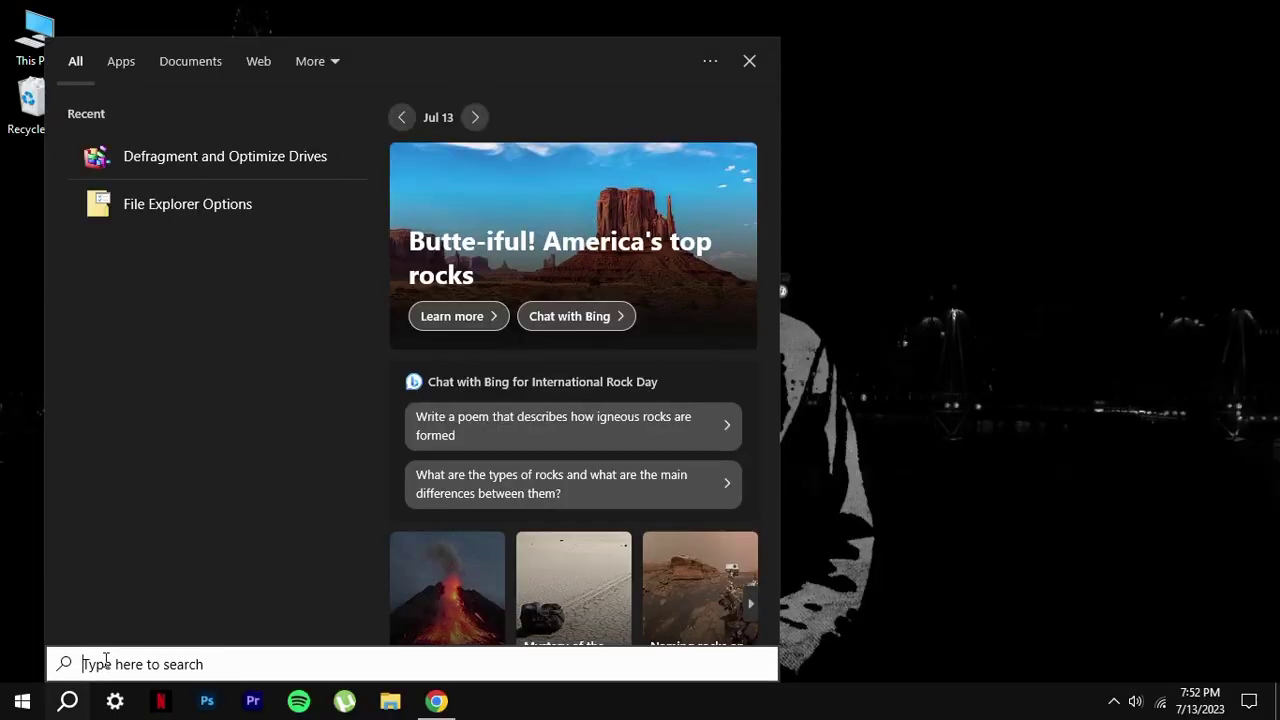
{"action": "type", "text": "defr"}
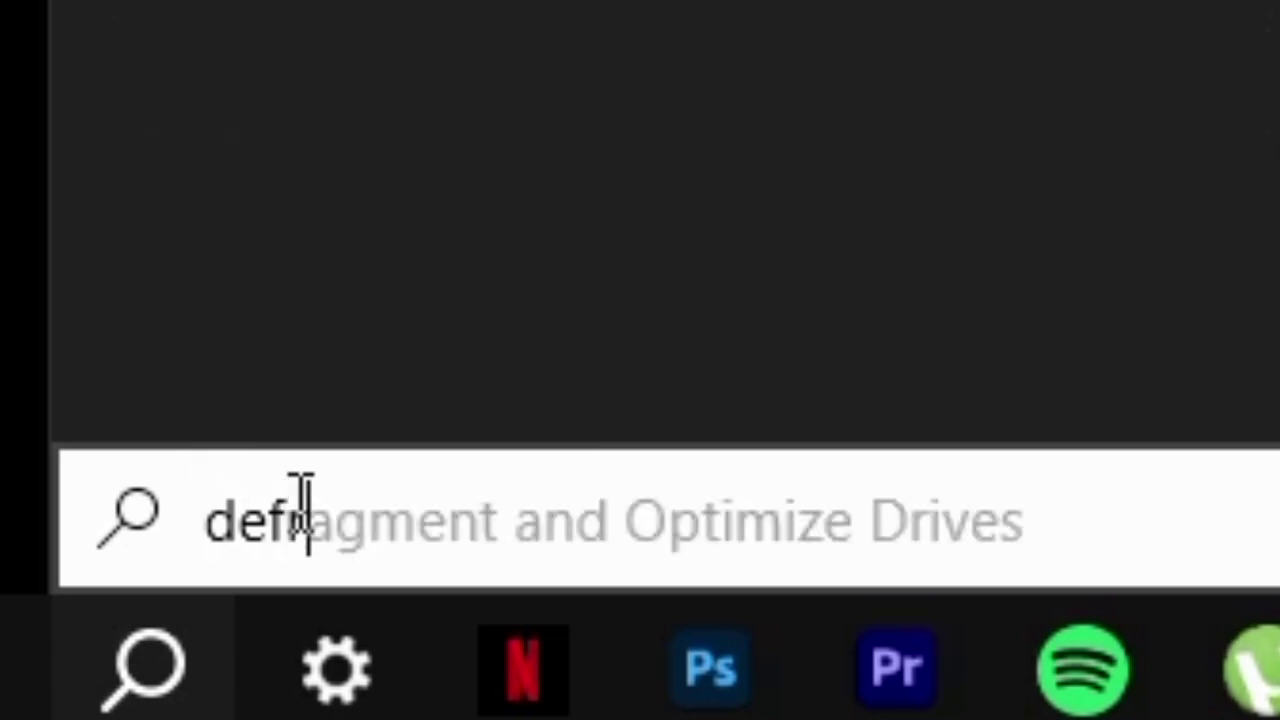
{"action": "type", "text": "agme"}
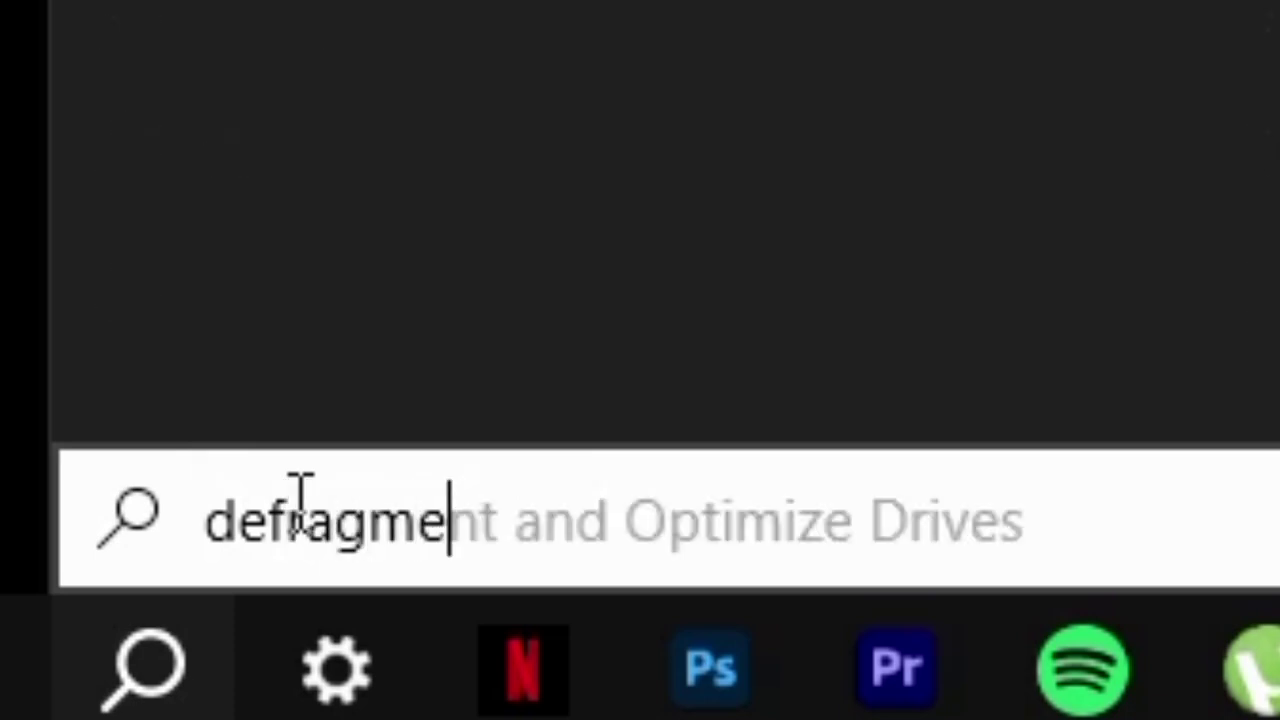
{"action": "type", "text": "nt and "}
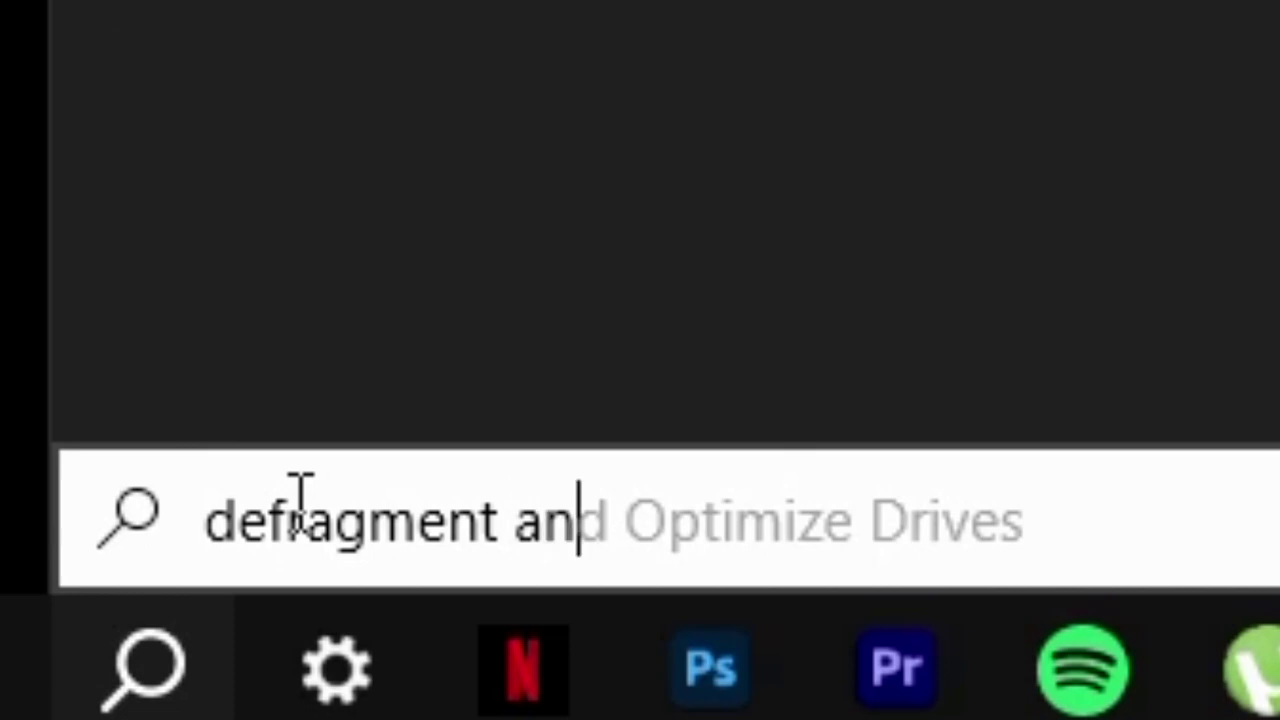
{"action": "type", "text": "optime"}
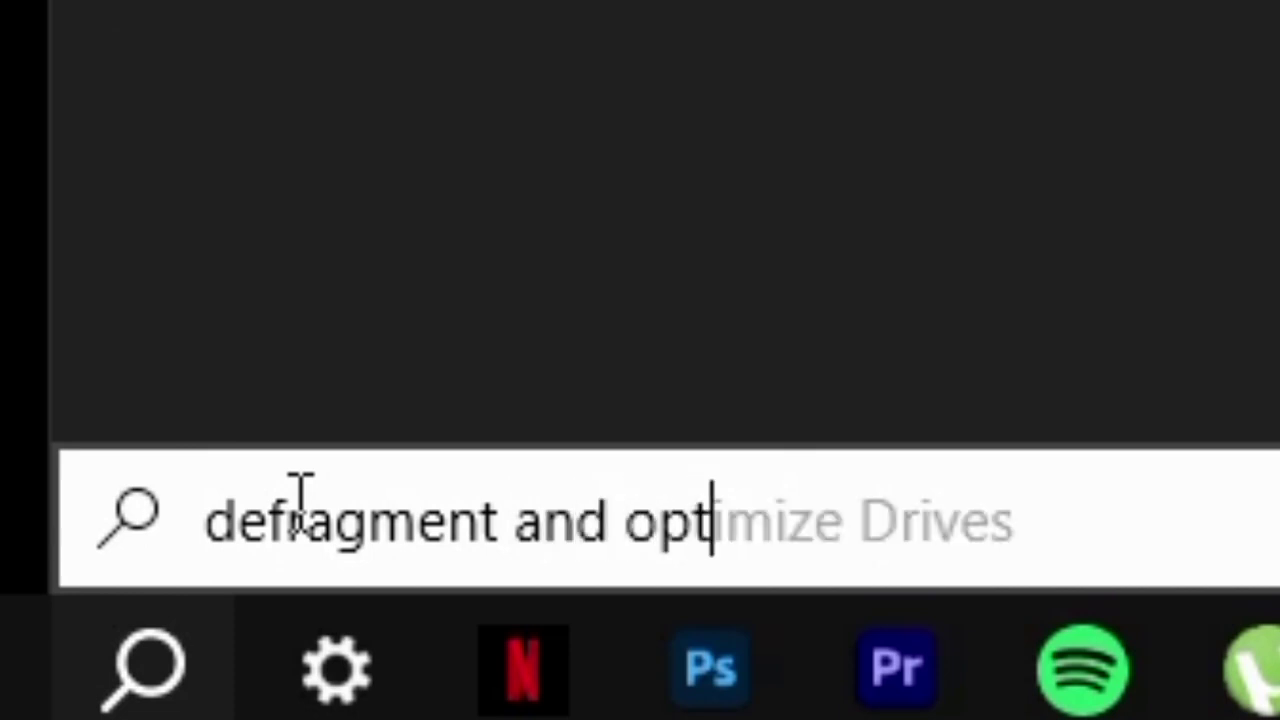
{"action": "type", "text": "s"}
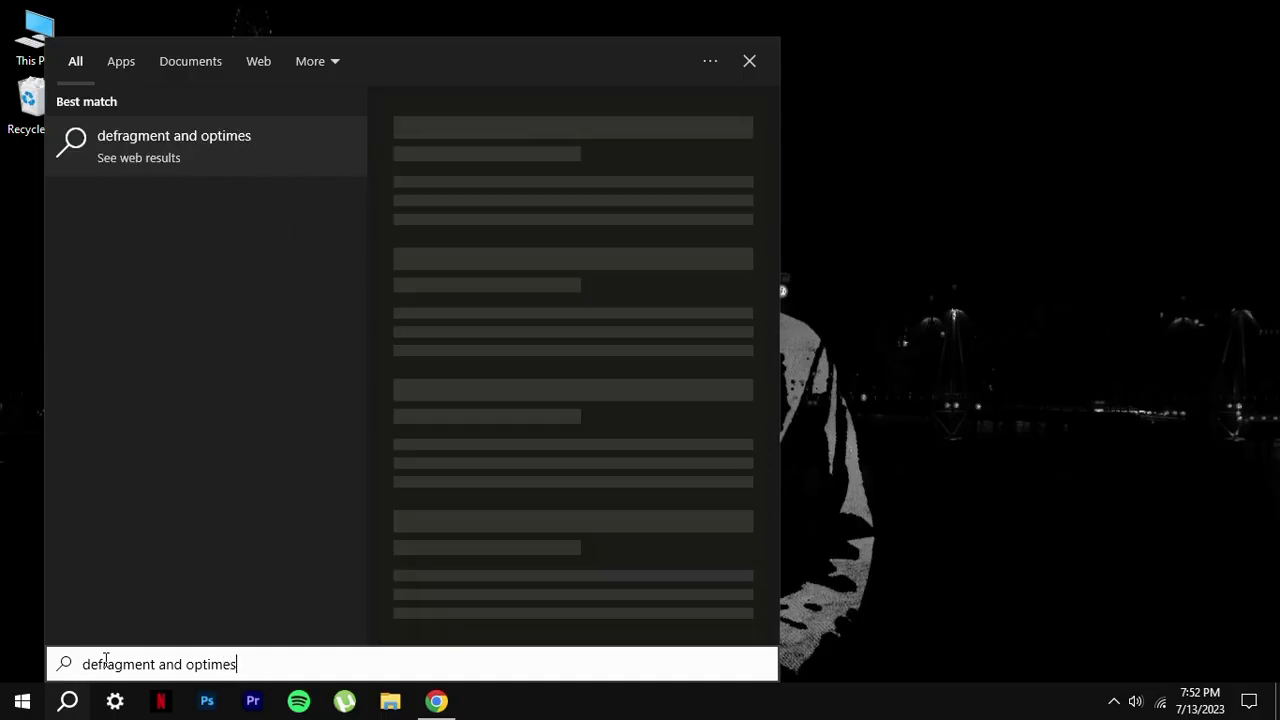
{"action": "key", "text": "BackSpace"}
{"action": "key", "text": "BackSpace"}
{"action": "type", "text": "i"}
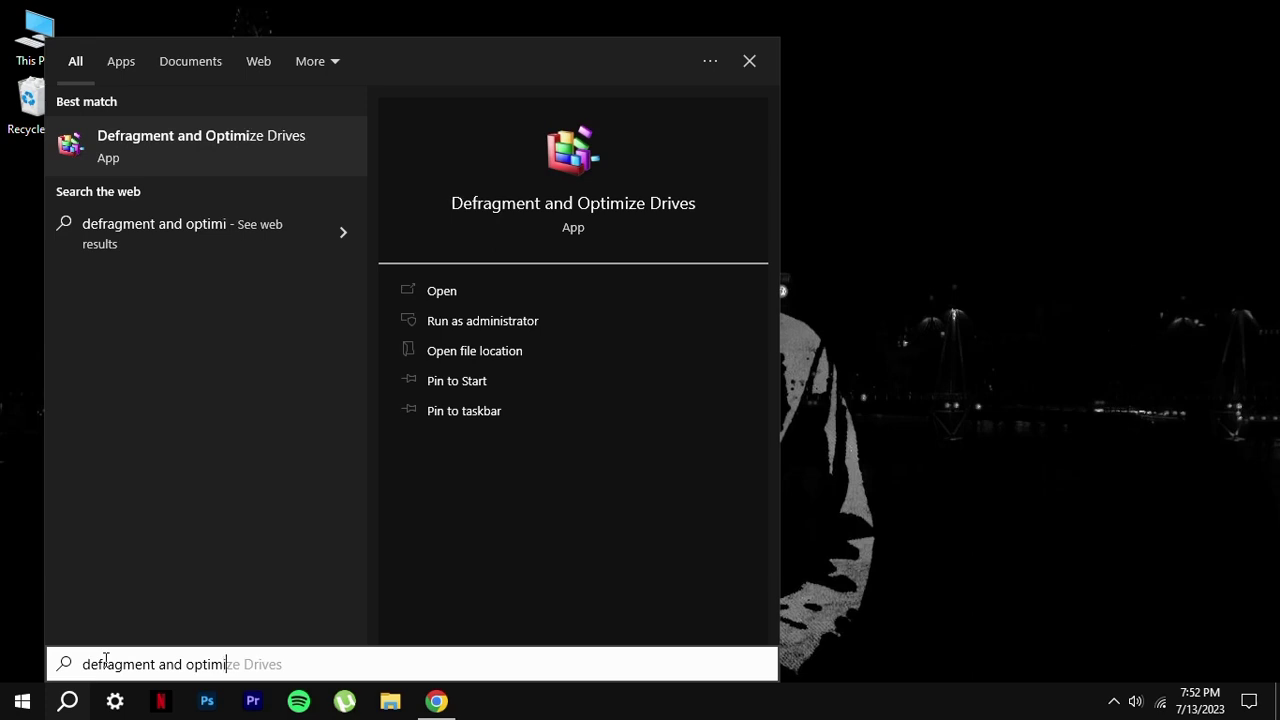
{"action": "type", "text": "ze "}
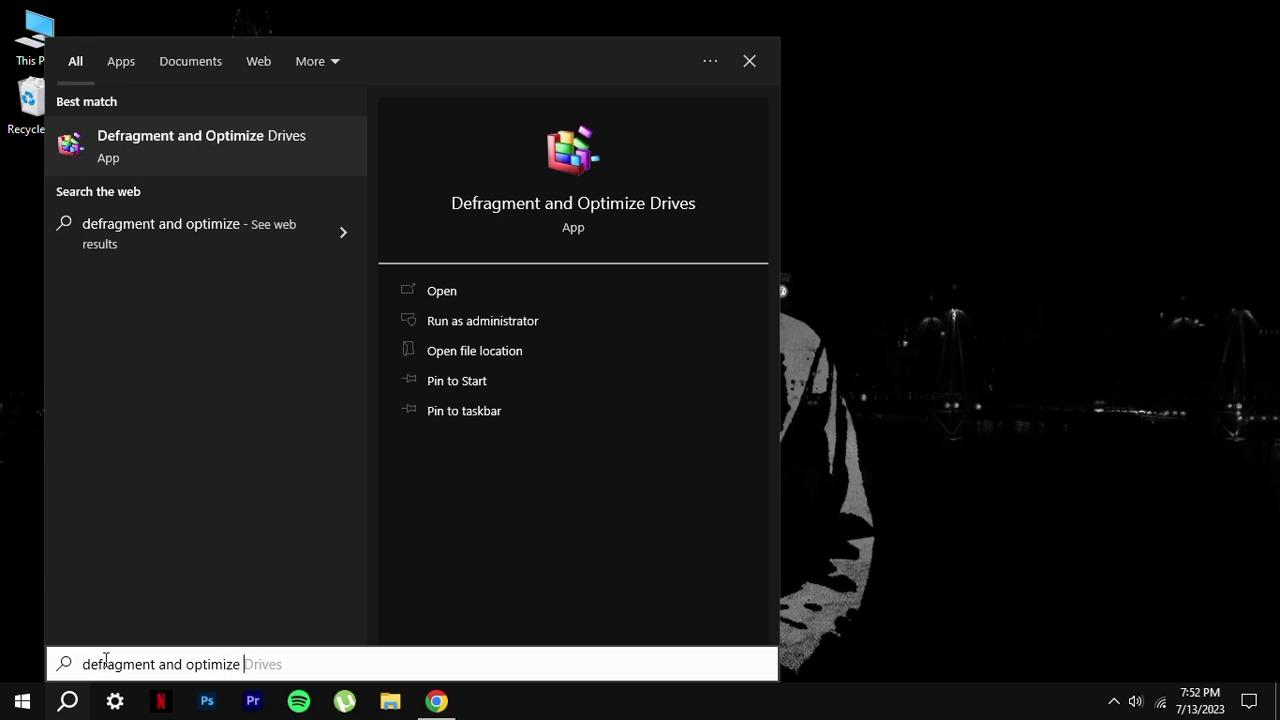
{"action": "type", "text": "d"}
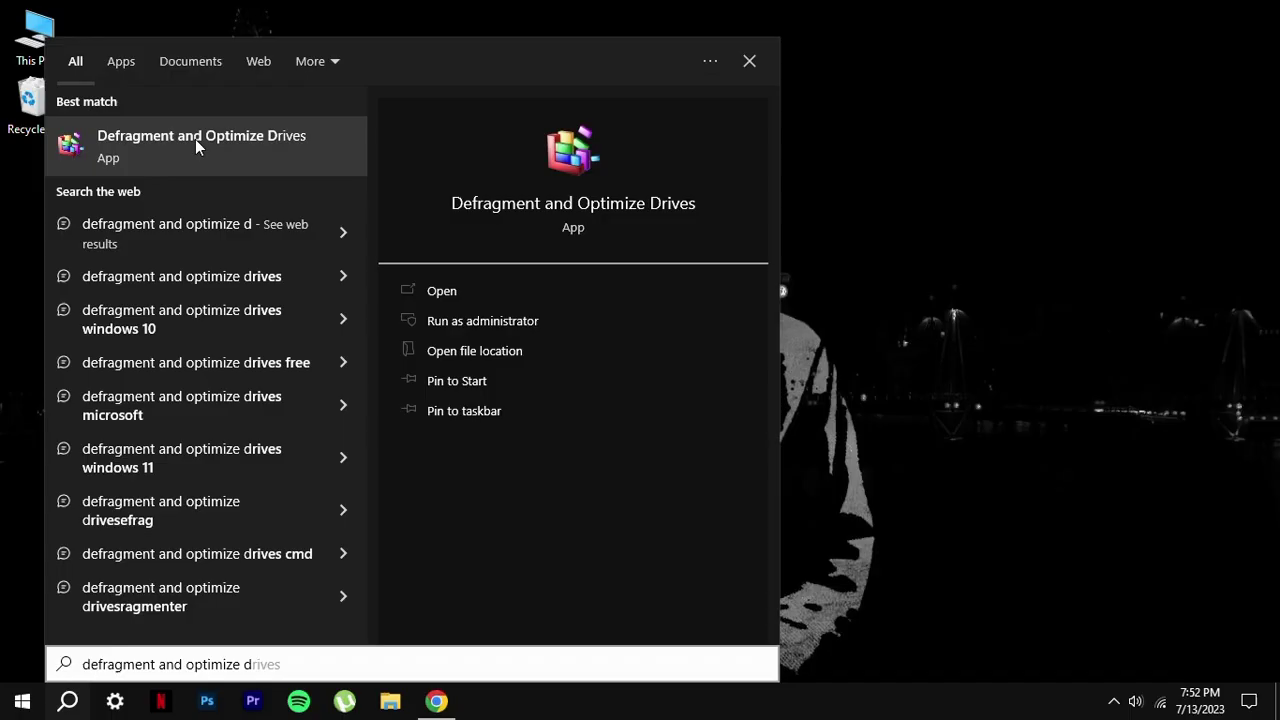
{"action": "left_click", "coordinate": [420, 213]}
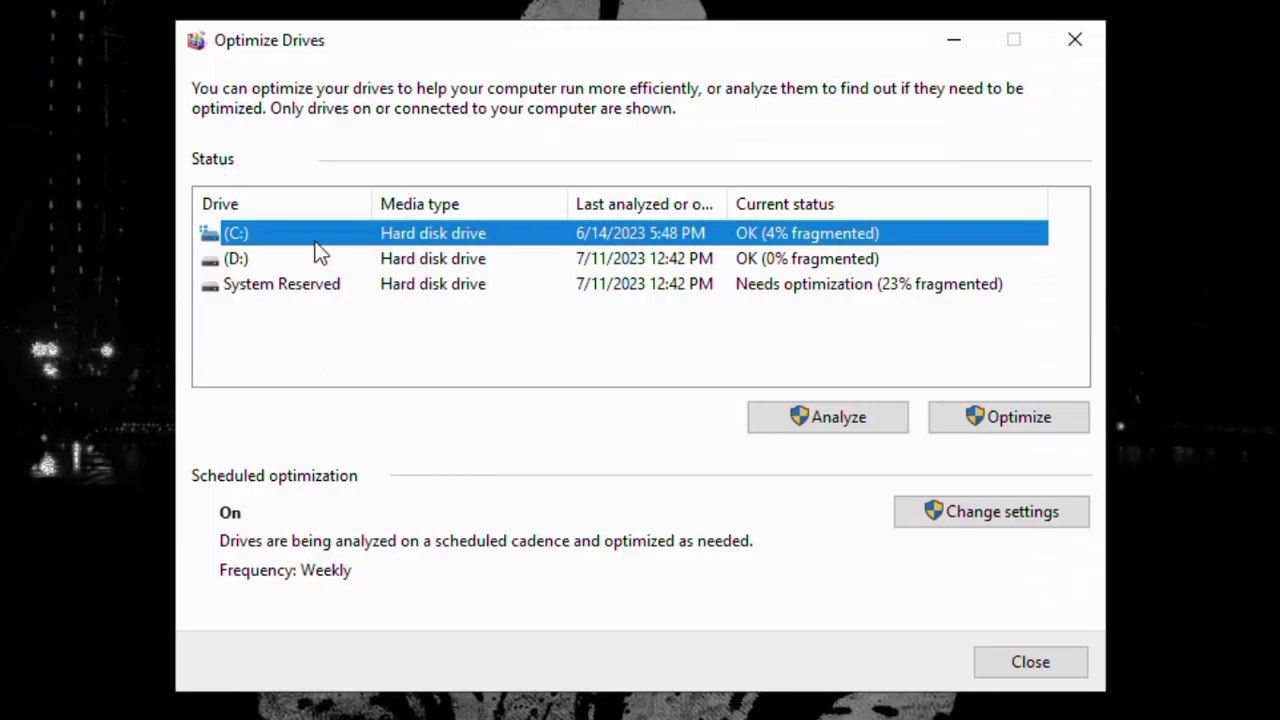
Step: Select the C: drive in Optimize Drives and run the optimization on it
{"action": "left_click", "coordinate": [356, 260]}
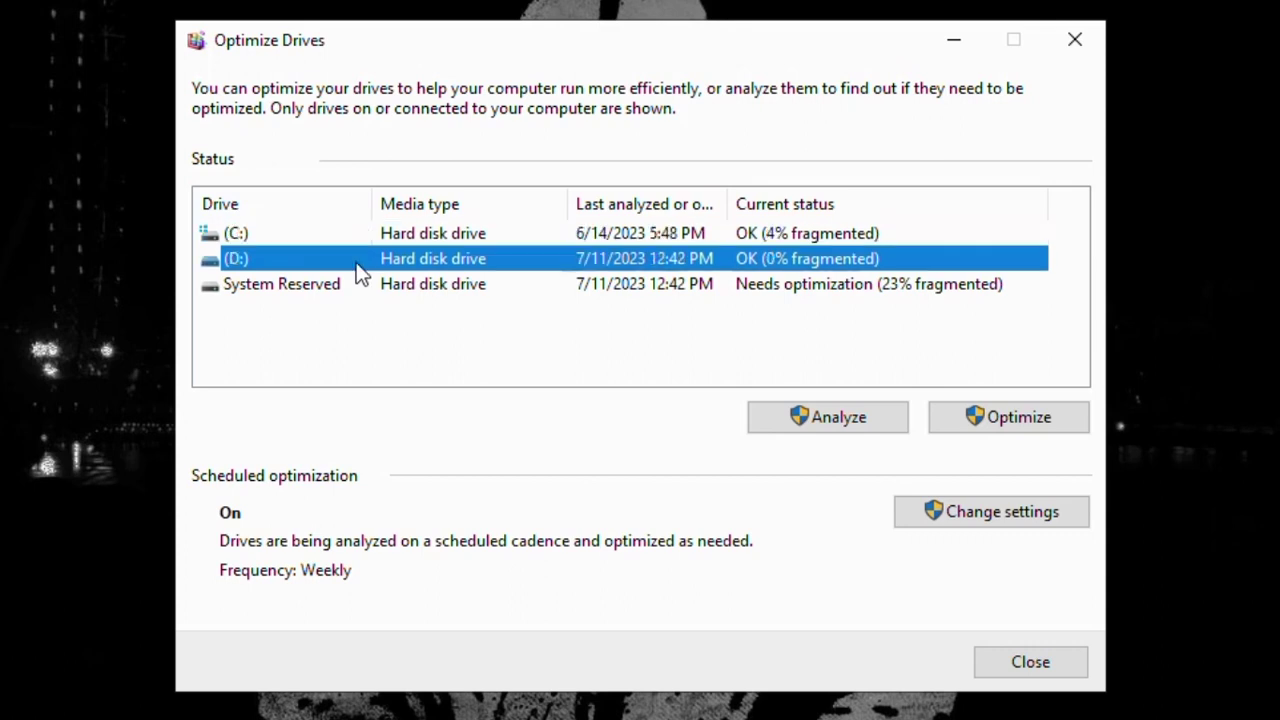
{"action": "left_click", "coordinate": [352, 237]}
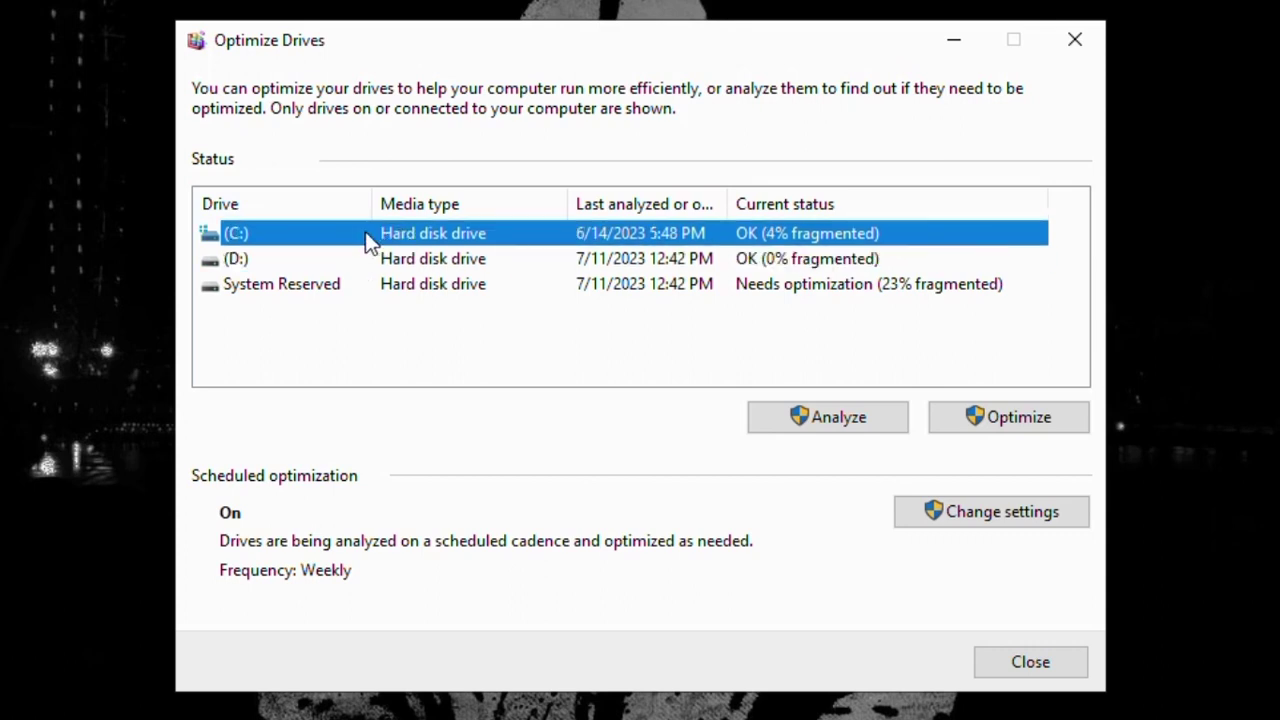
{"action": "left_click", "coordinate": [966, 409]}
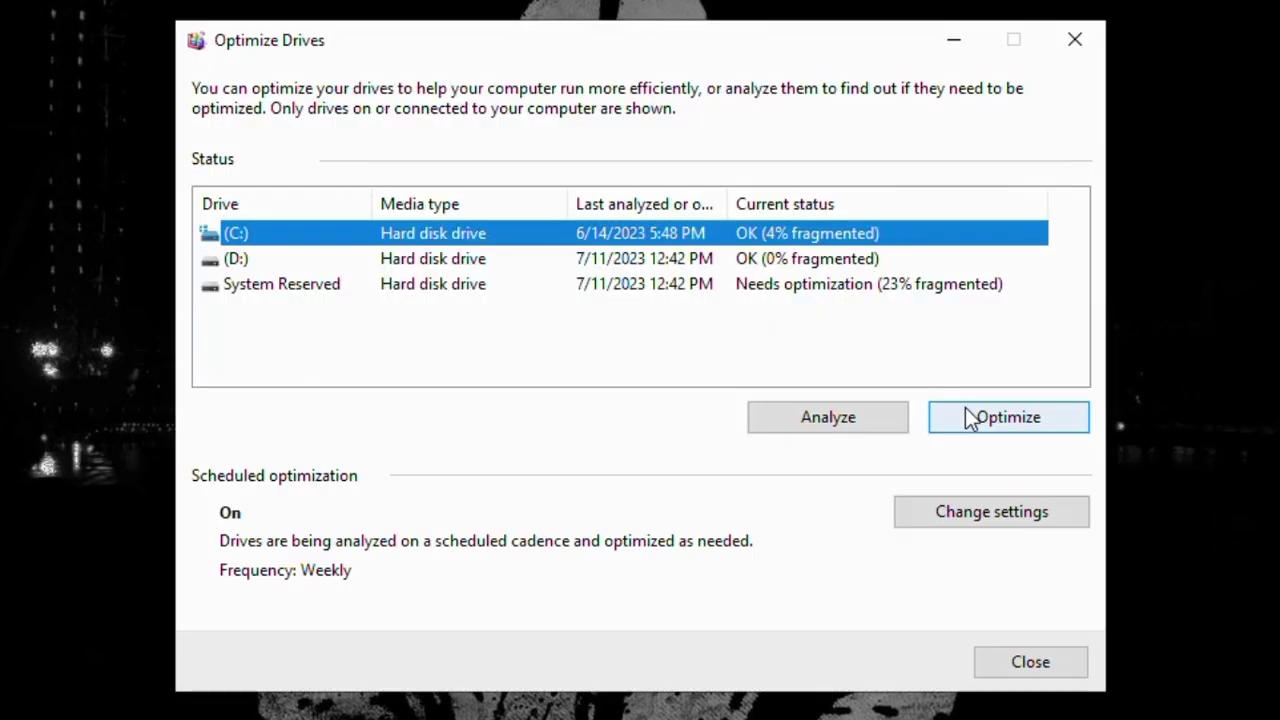
{"action": "left_click", "coordinate": [966, 418]}
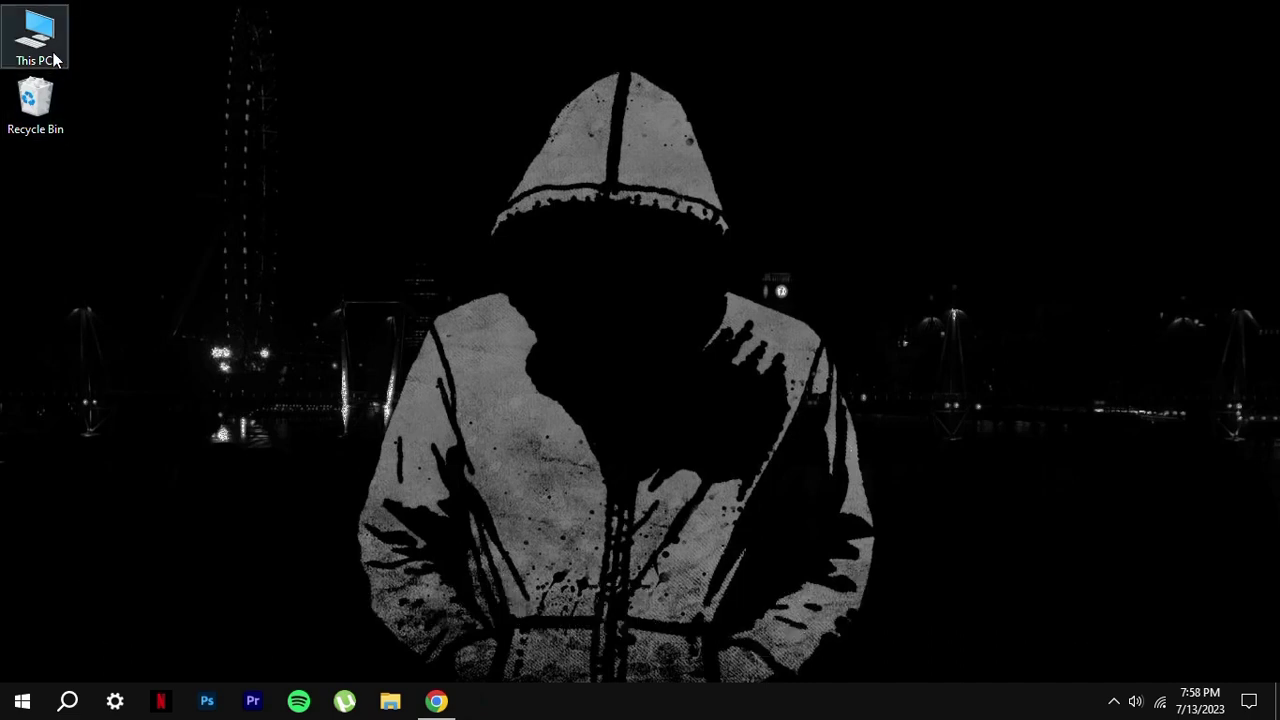
Step: Open the properties of Local Disk (C:) from This PC and start Disk Cleanup for the drive
{"action": "key", "text": "super+e"}
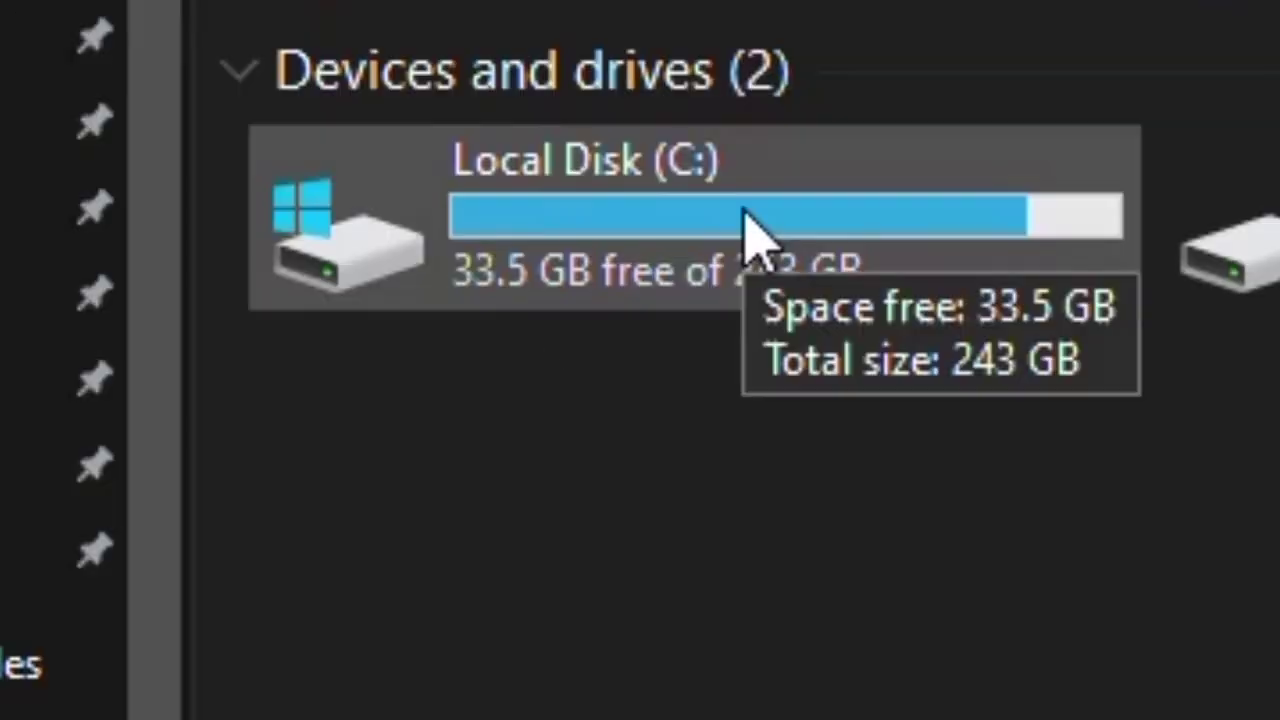
{"action": "left_click", "coordinate": [324, 270]}
{"action": "right_click", "coordinate": [322, 266]}
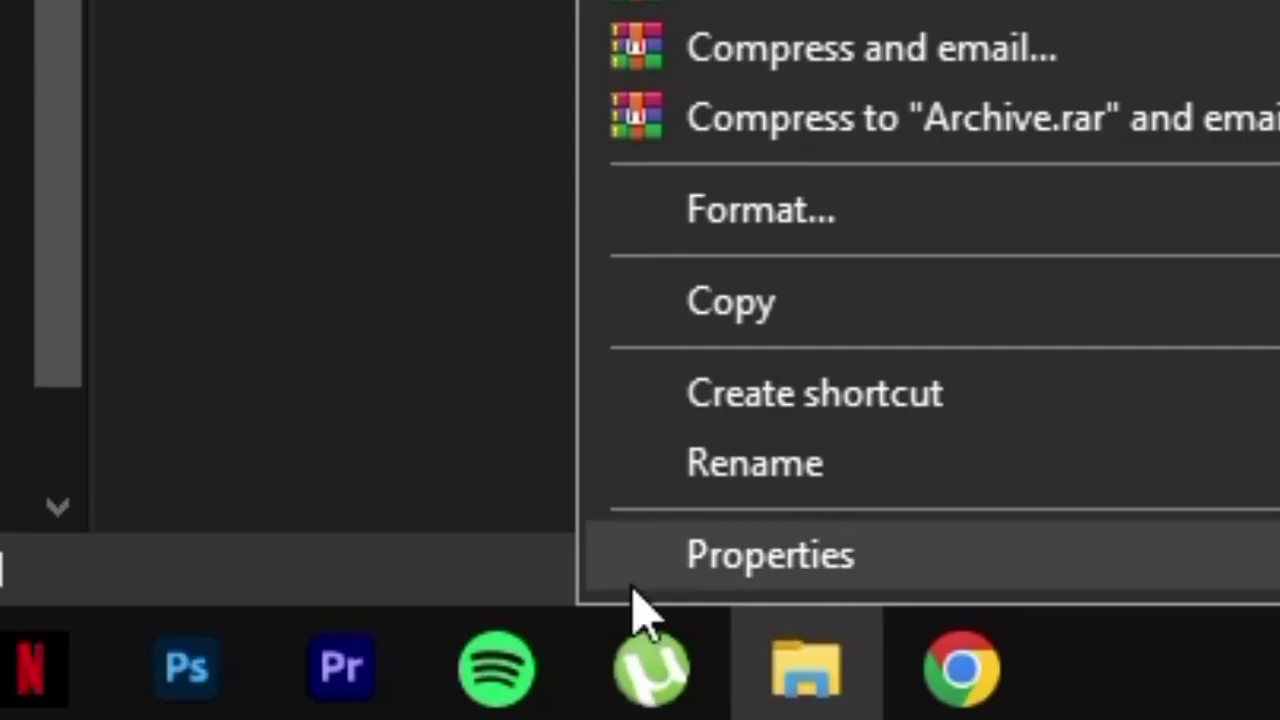
{"action": "left_click", "coordinate": [640, 585]}
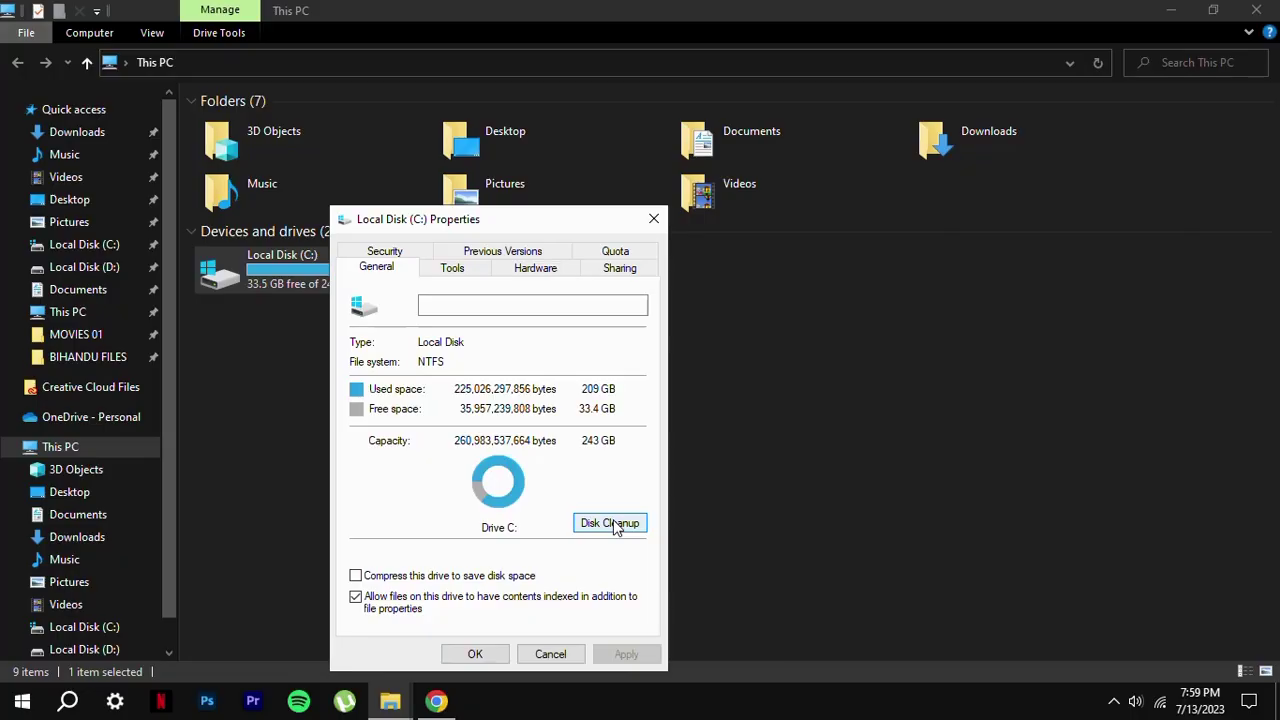
{"action": "left_click", "coordinate": [612, 524]}
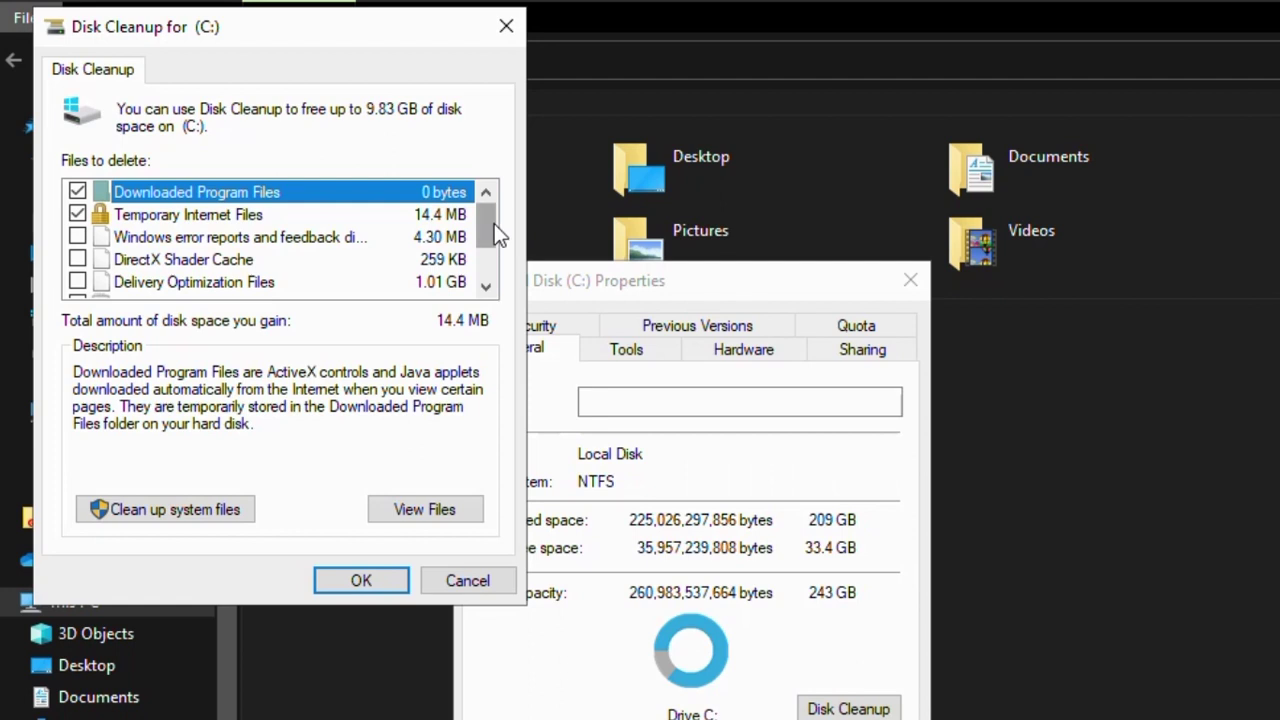
Step: Exclude Downloaded Program Files from the cleanup and have Disk Cleanup include system files for the C: drive
{"action": "left_click_drag", "start_coordinate": [497, 235], "coordinate": [495, 158]}
{"action": "left_click", "coordinate": [78, 191]}
{"action": "left_click", "coordinate": [240, 510]}
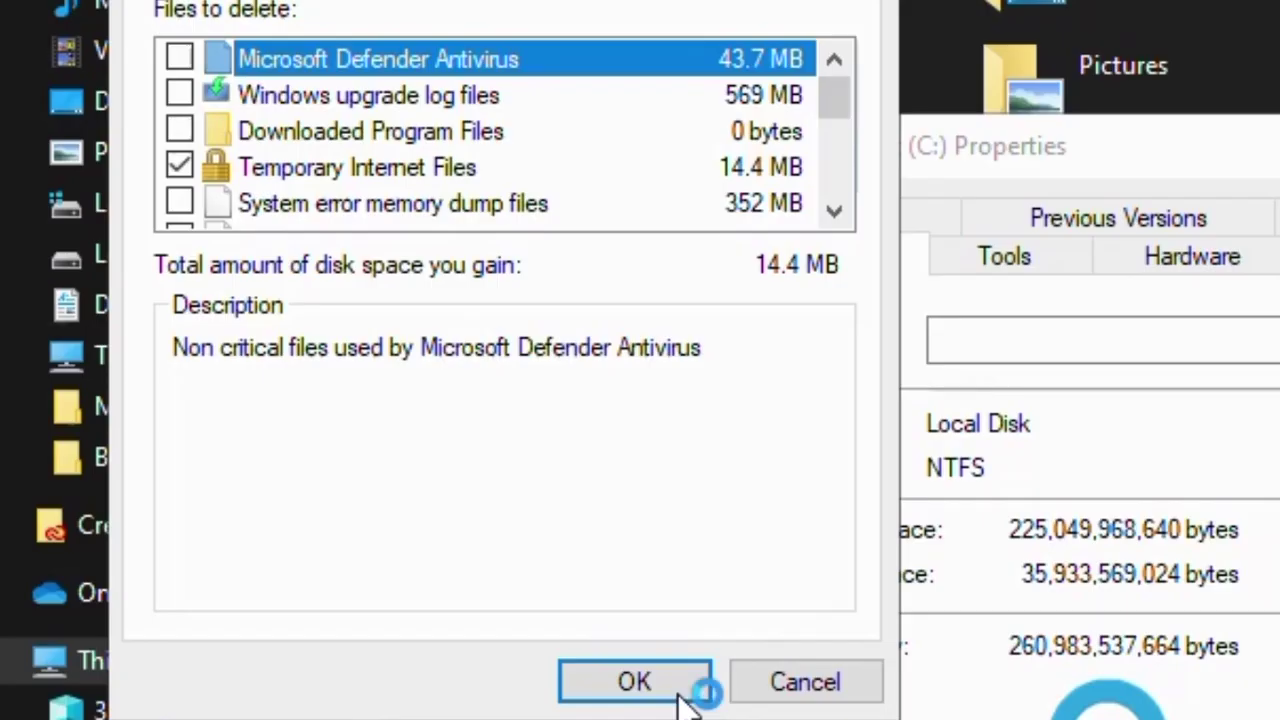
Step: Run Disk Cleanup on the C: drive, confirm permanent deletion of the files, and close the drive's properties
{"action": "left_click", "coordinate": [300, 456]}
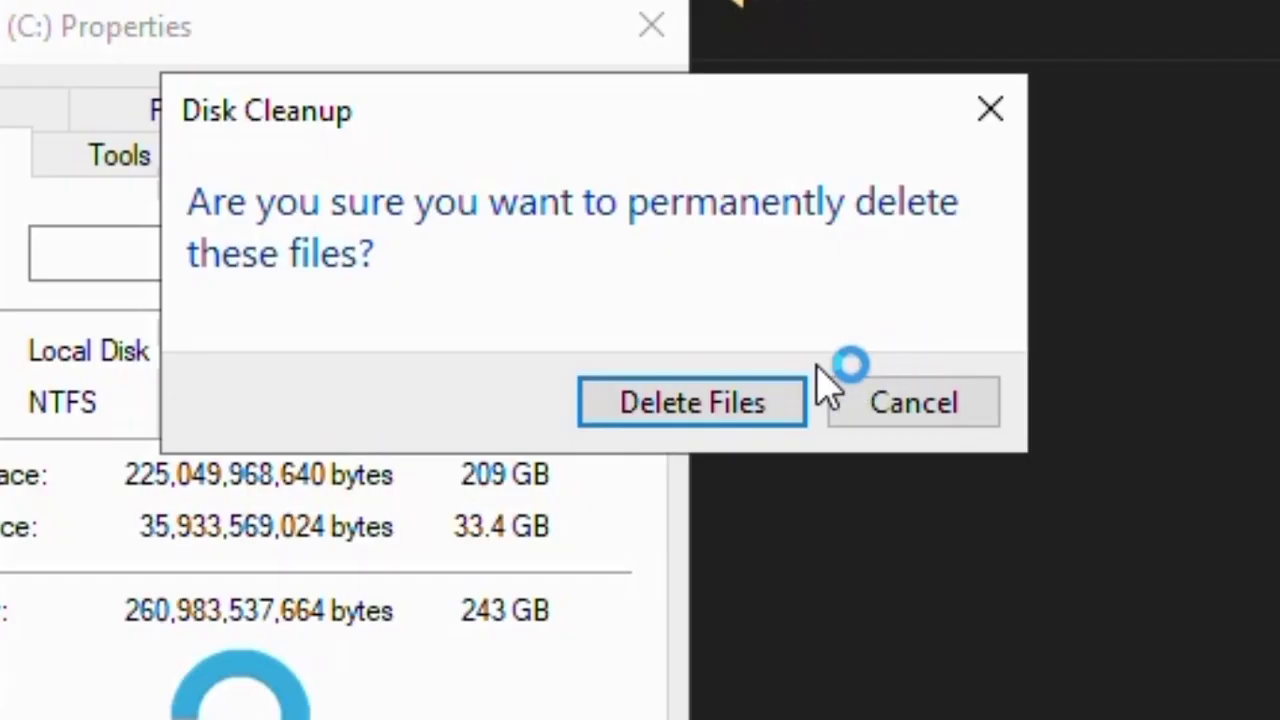
{"action": "left_click", "coordinate": [696, 363]}
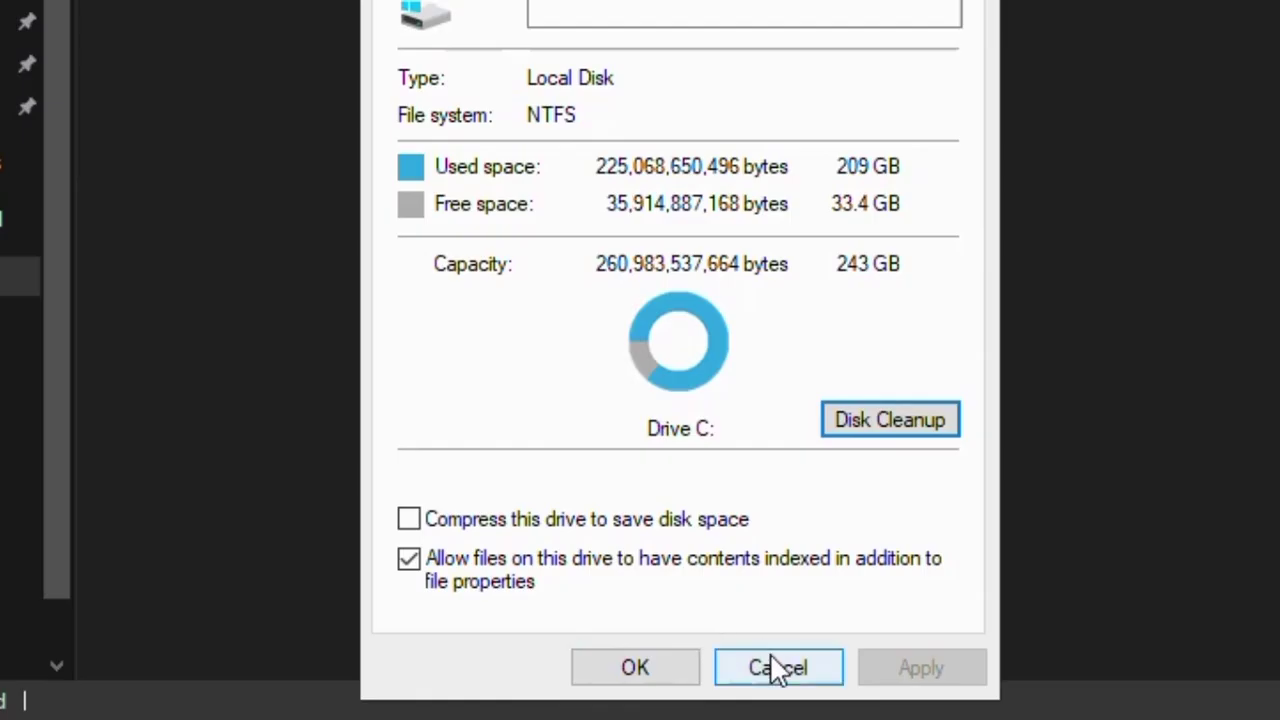
{"action": "left_click", "coordinate": [689, 667]}
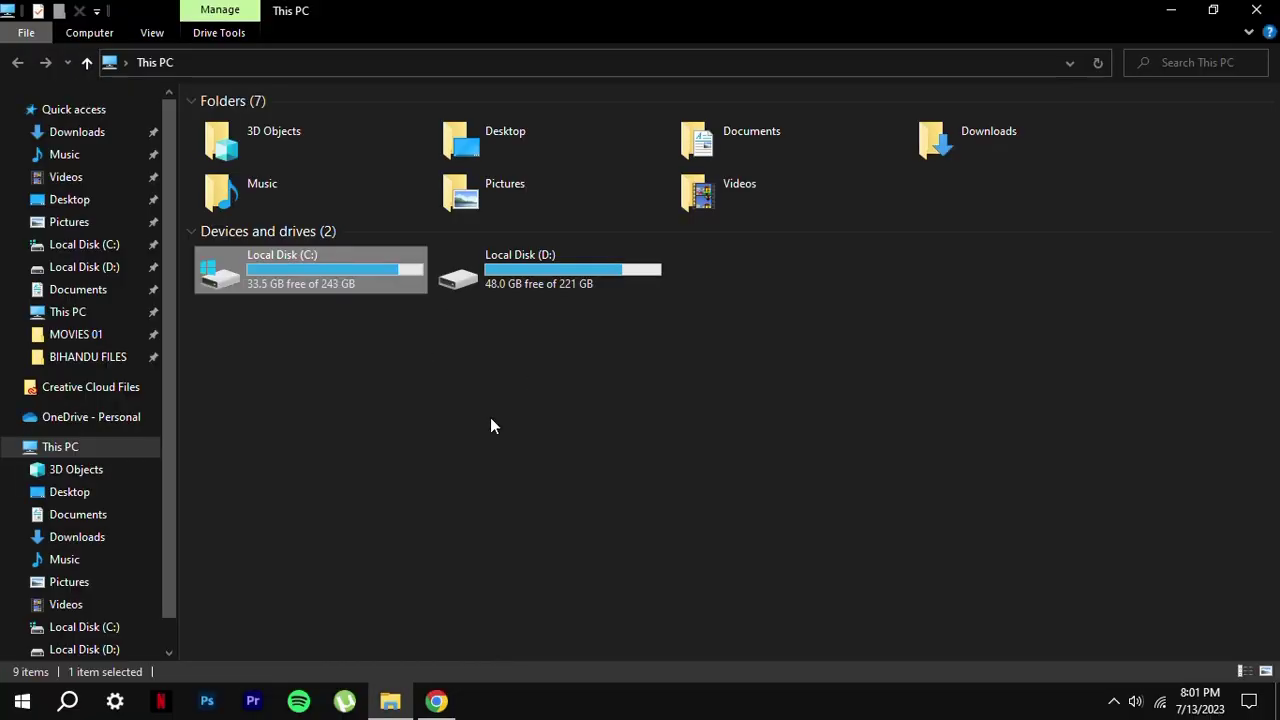
{"action": "right_click", "coordinate": [389, 420]}
{"action": "left_click", "coordinate": [445, 490]}
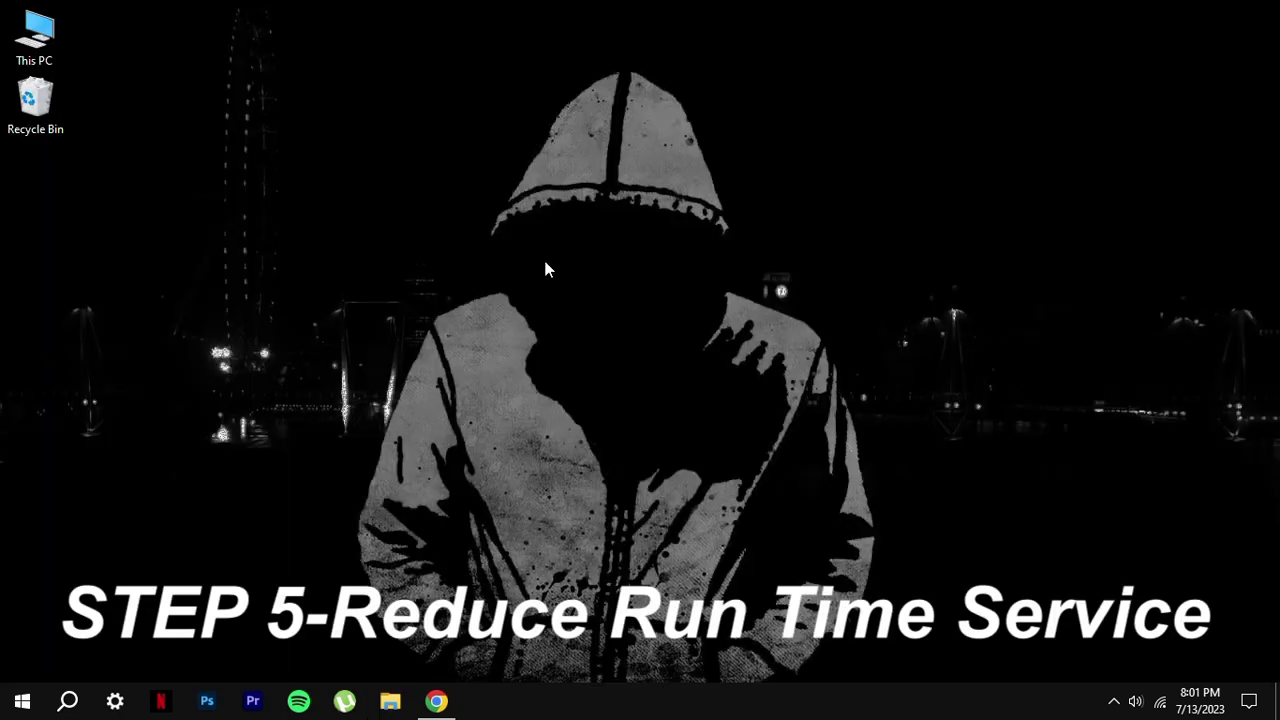
{"action": "right_click", "coordinate": [545, 263]}
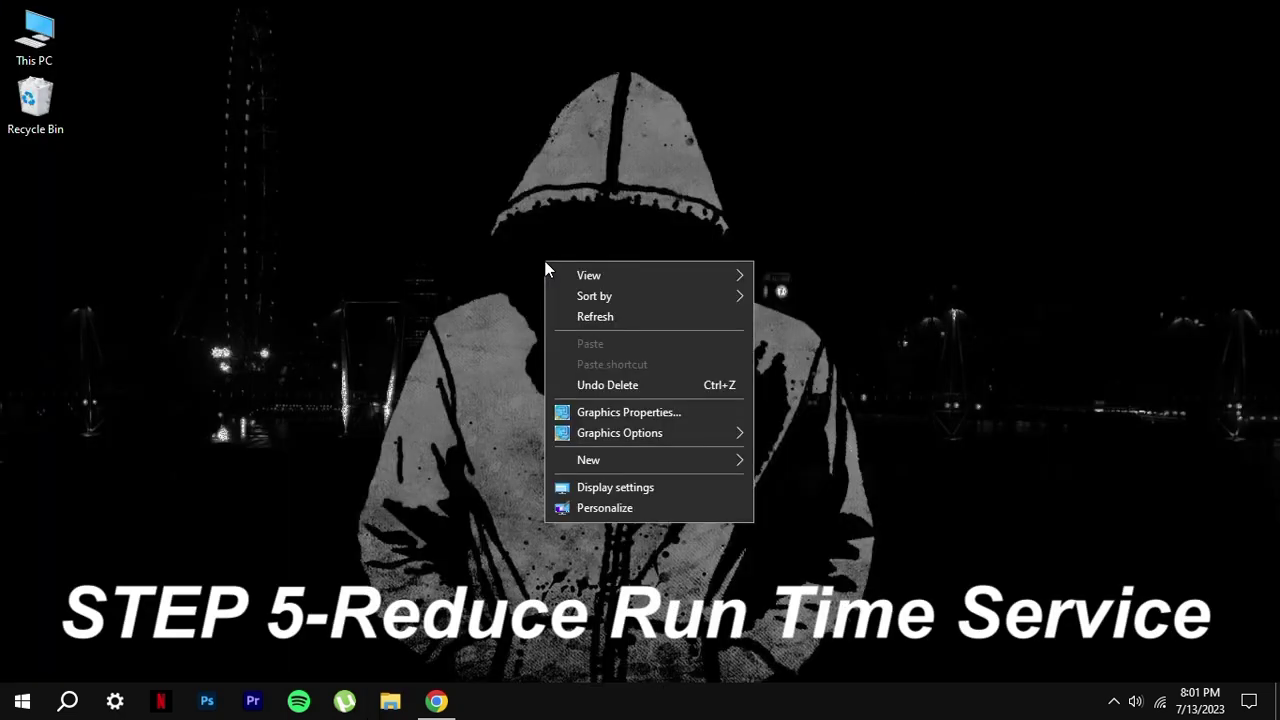
{"action": "left_click", "coordinate": [597, 316]}
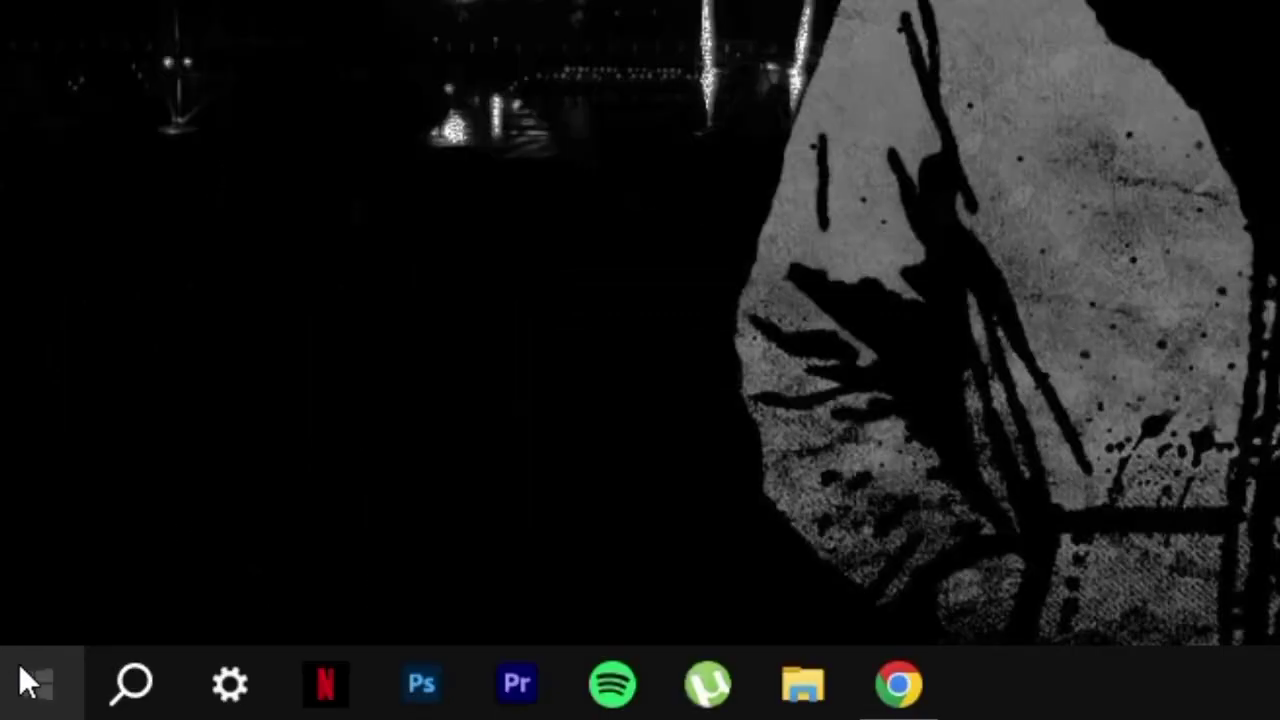
Step: Open System Configuration by running the msconfig command
{"action": "right_click", "coordinate": [13, 702]}
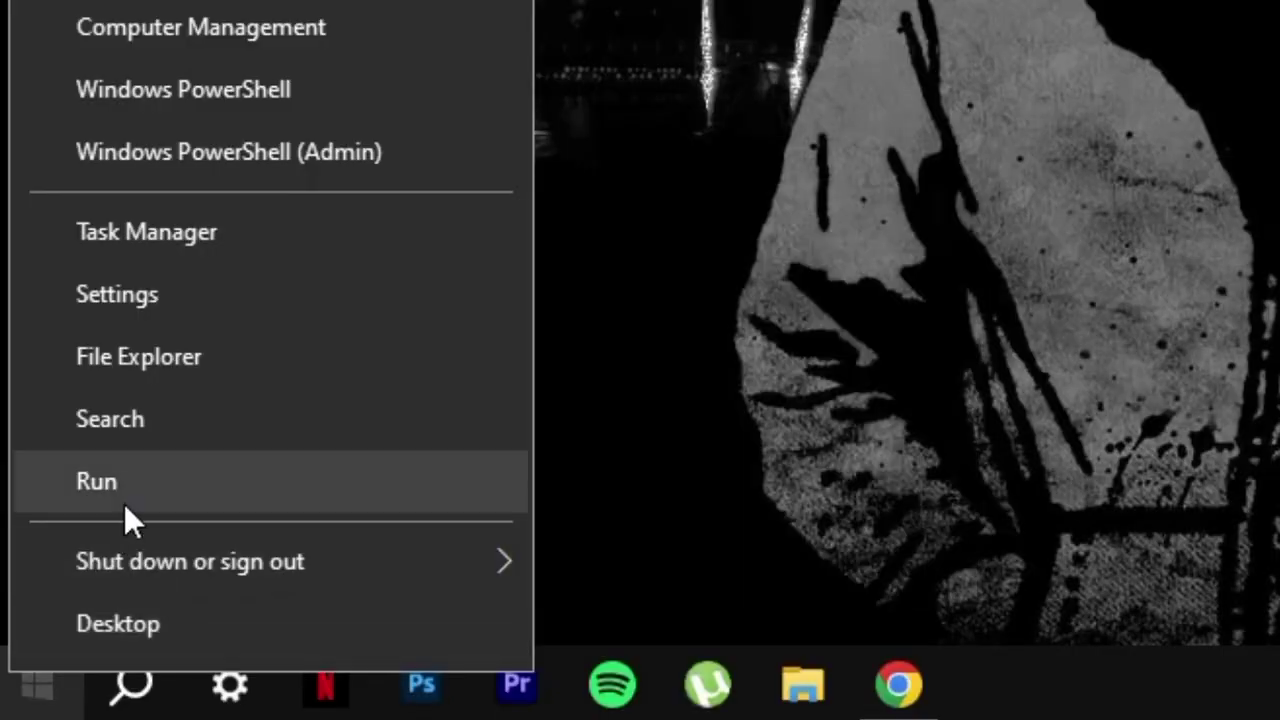
{"action": "left_click", "coordinate": [124, 503]}
{"action": "type", "text": "m"}
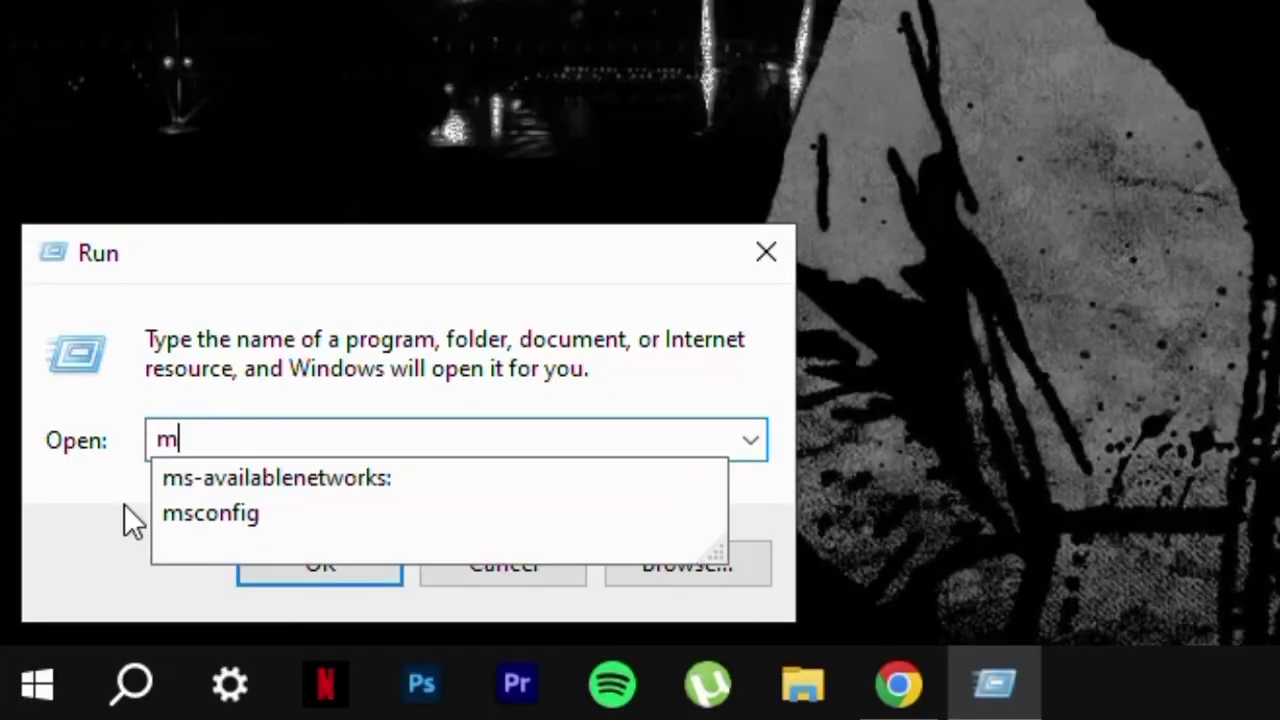
{"action": "type", "text": "sc"}
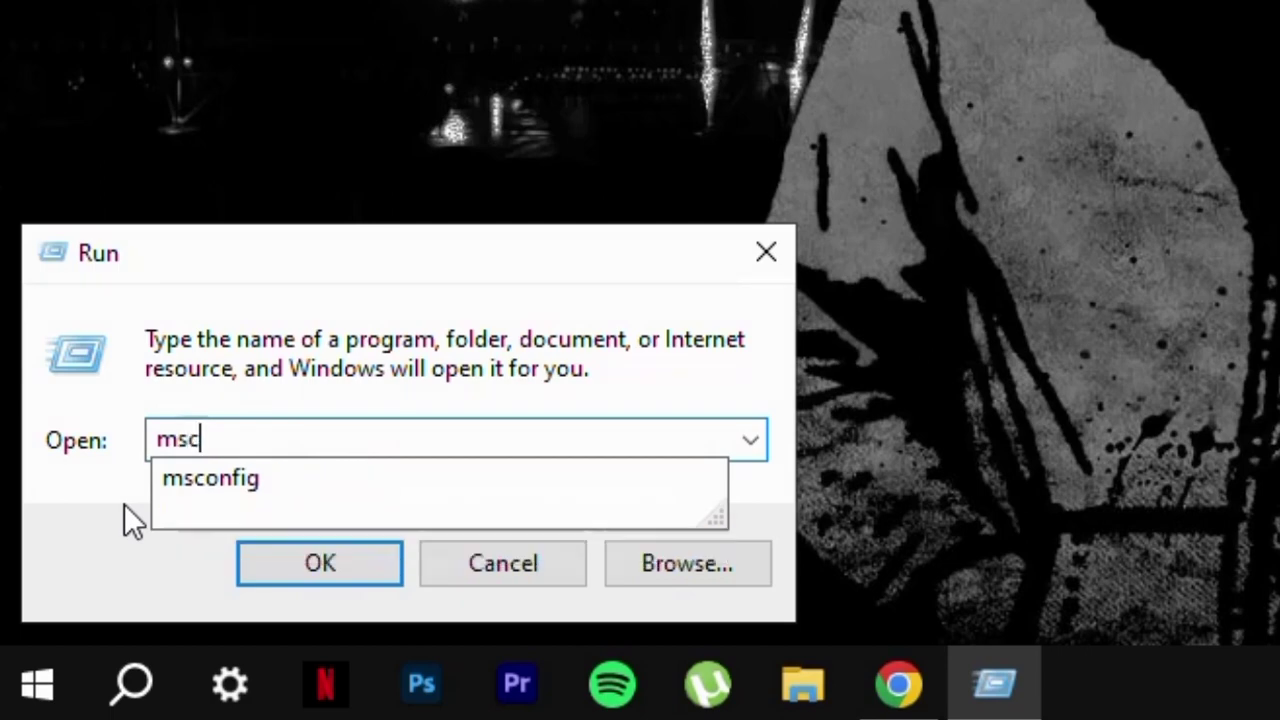
{"action": "type", "text": "onfig"}
{"action": "key", "text": "Return"}
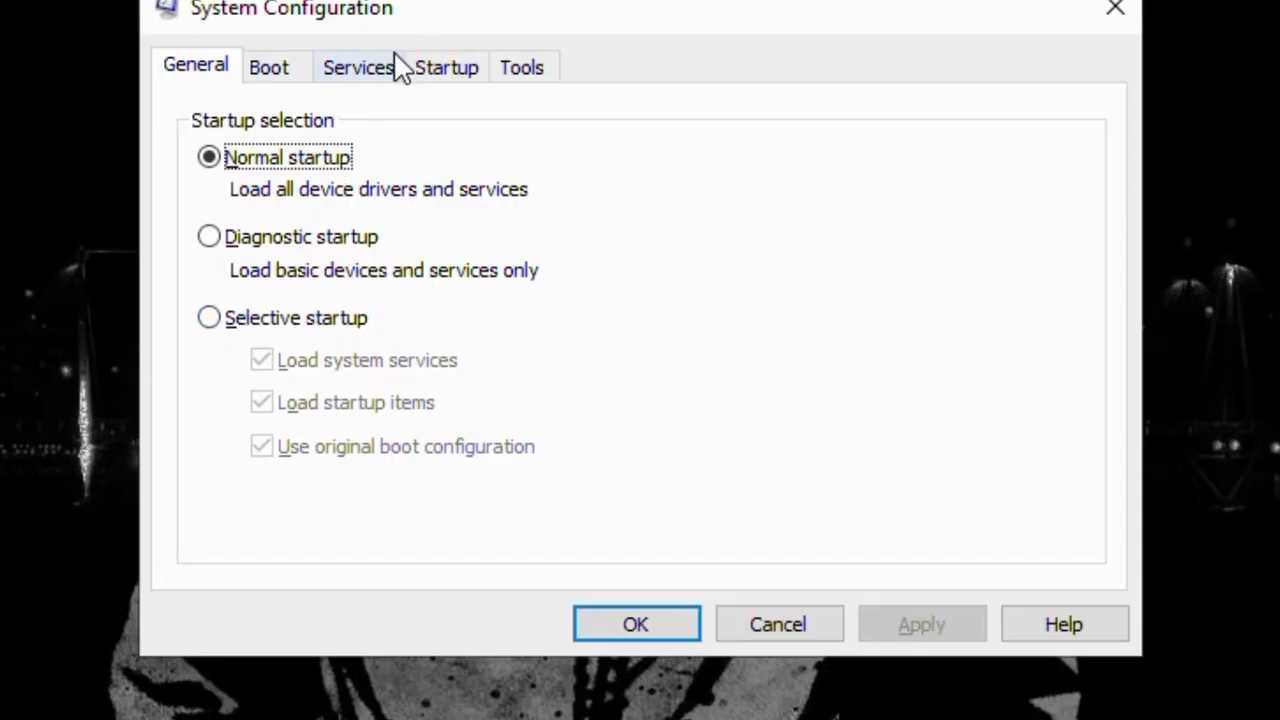
Step: Hide all Microsoft services in System Configuration's services list and accept the configuration
{"action": "left_click", "coordinate": [390, 70]}
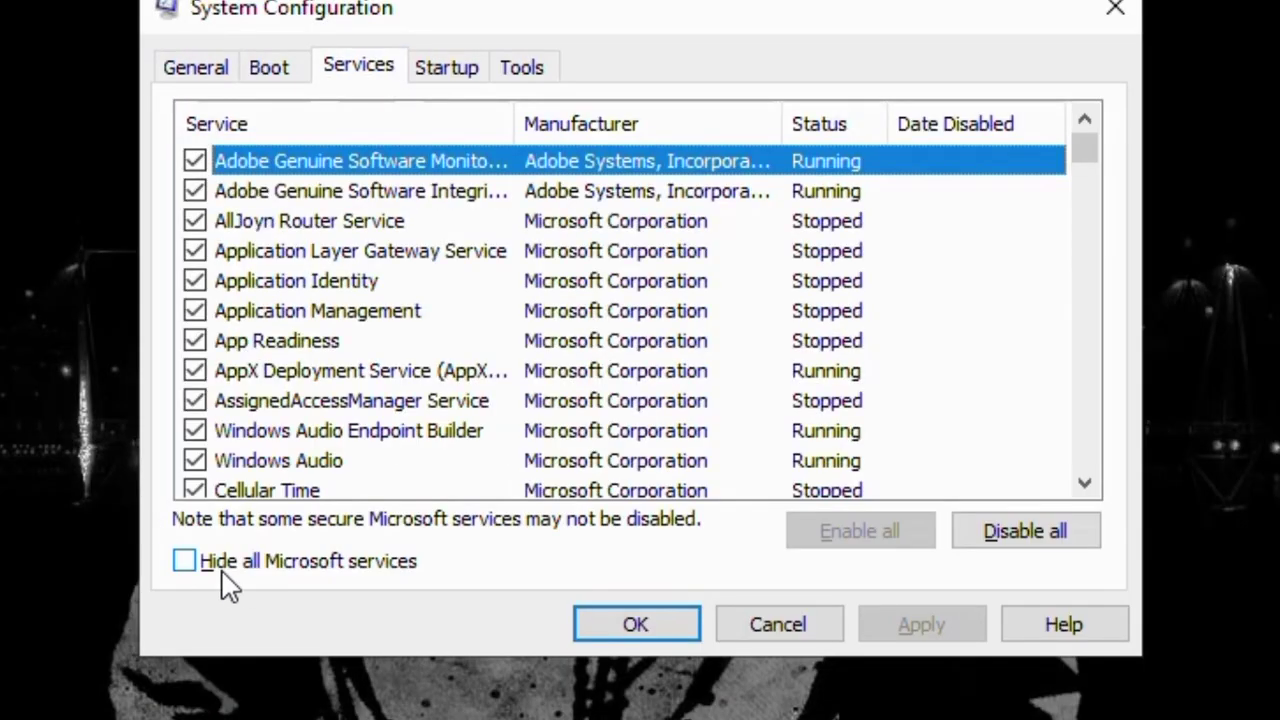
{"action": "left_click", "coordinate": [185, 563]}
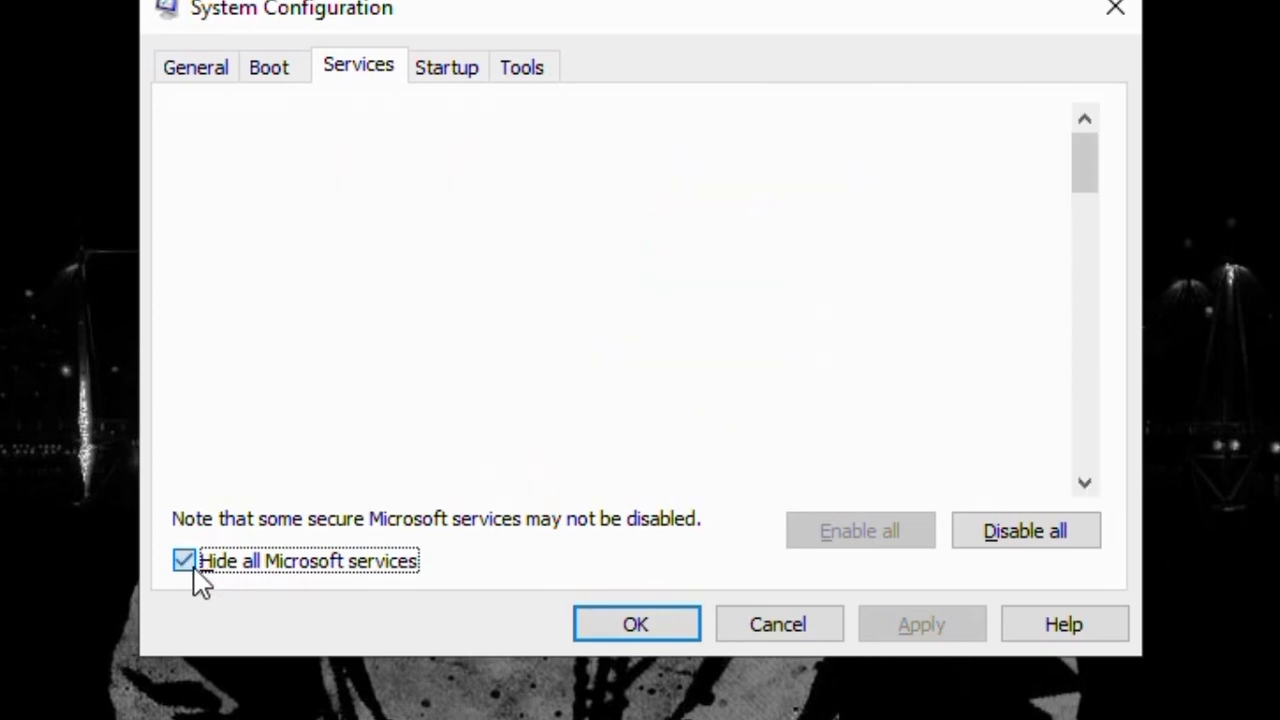
{"action": "left_click", "coordinate": [185, 563]}
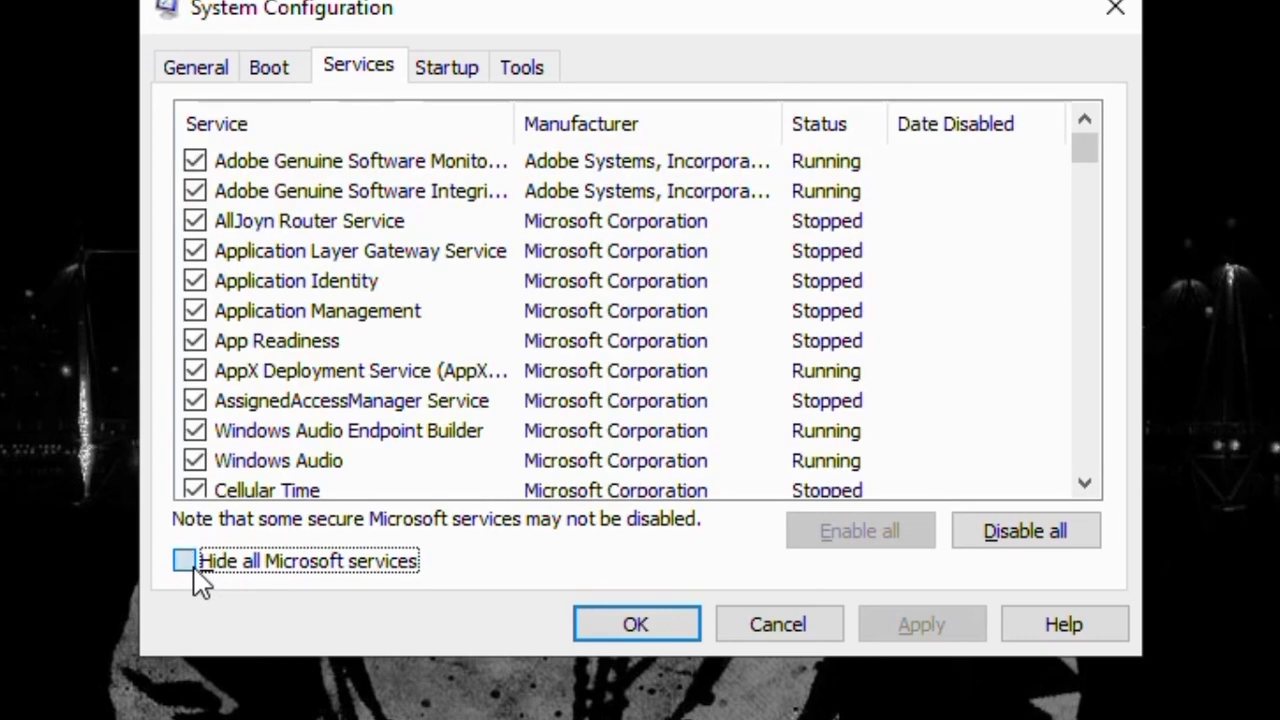
{"action": "left_click", "coordinate": [185, 561]}
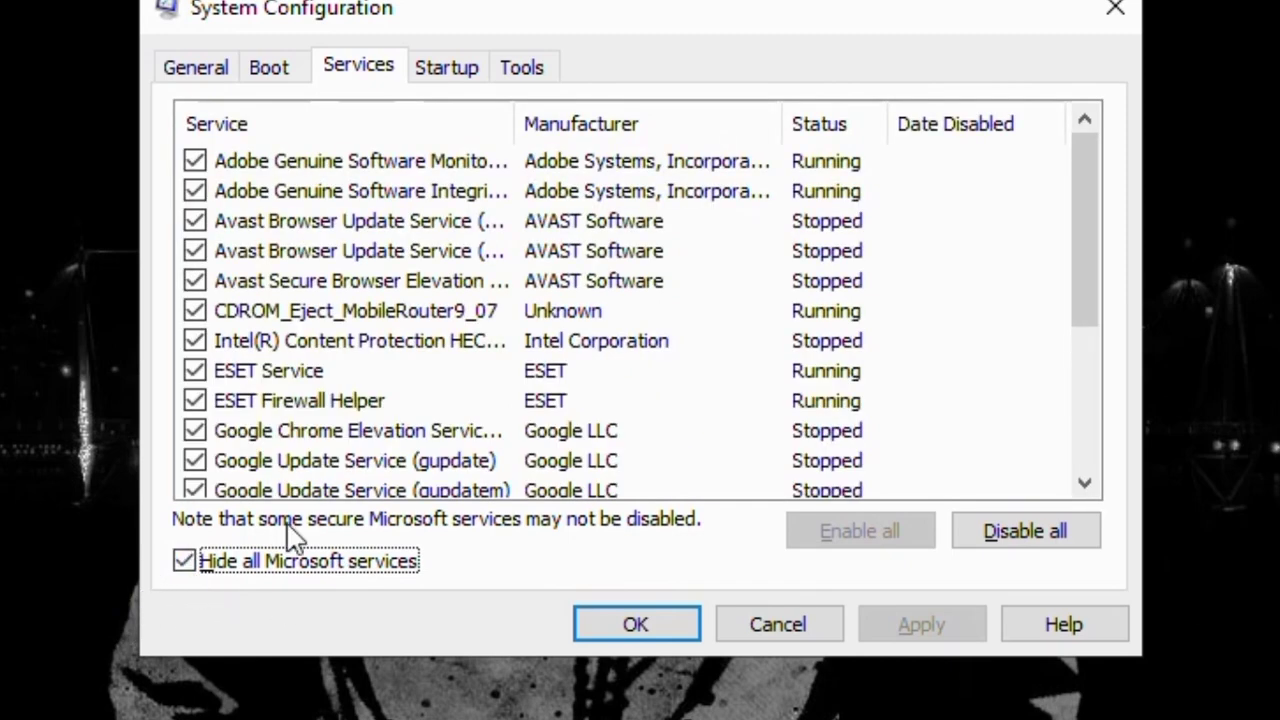
{"action": "left_click", "coordinate": [635, 625]}
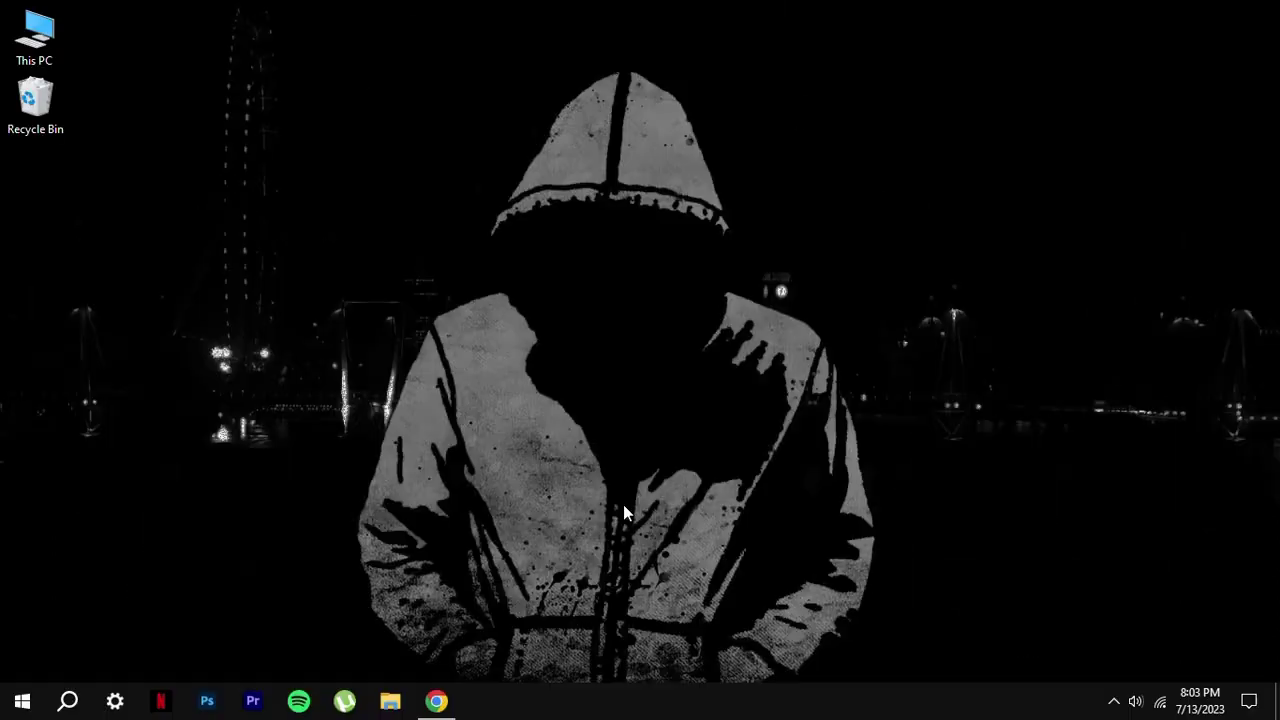
{"action": "right_click", "coordinate": [477, 293]}
{"action": "left_click", "coordinate": [514, 346]}
{"action": "right_click", "coordinate": [455, 148]}
{"action": "left_click", "coordinate": [506, 201]}
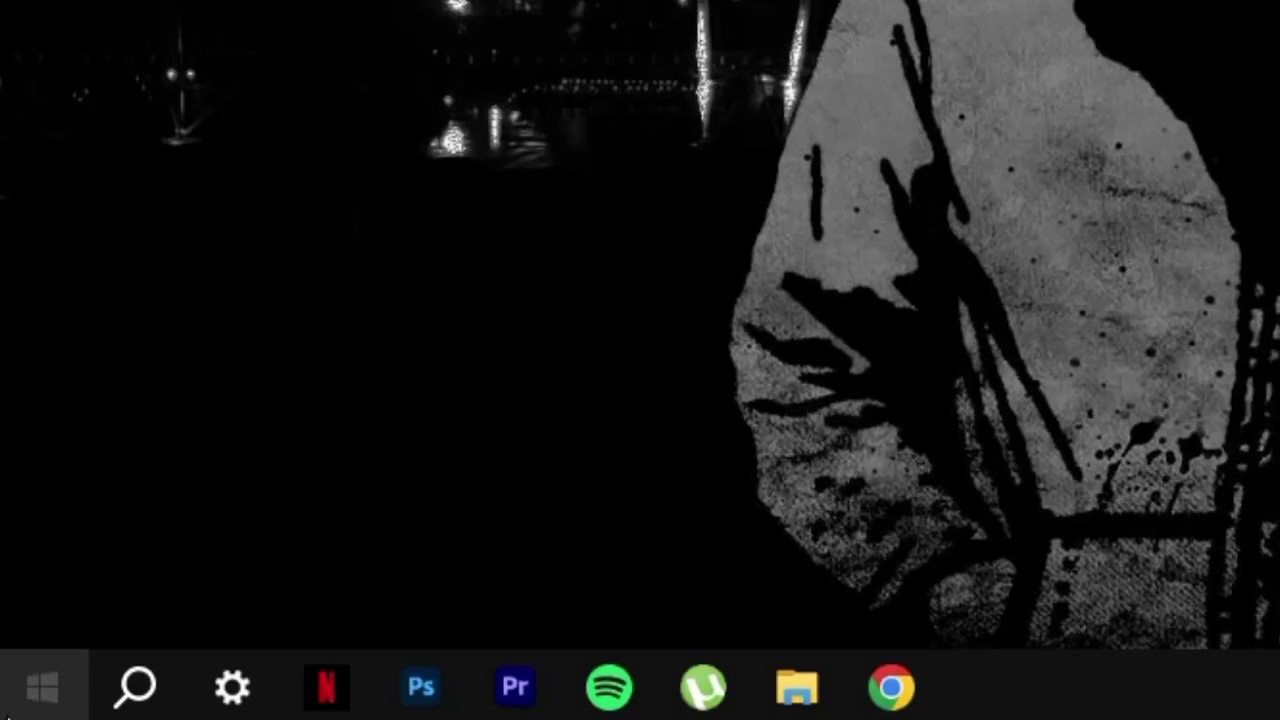
Step: Open the Registry Editor by running the regedit command
{"action": "right_click", "coordinate": [22, 701]}
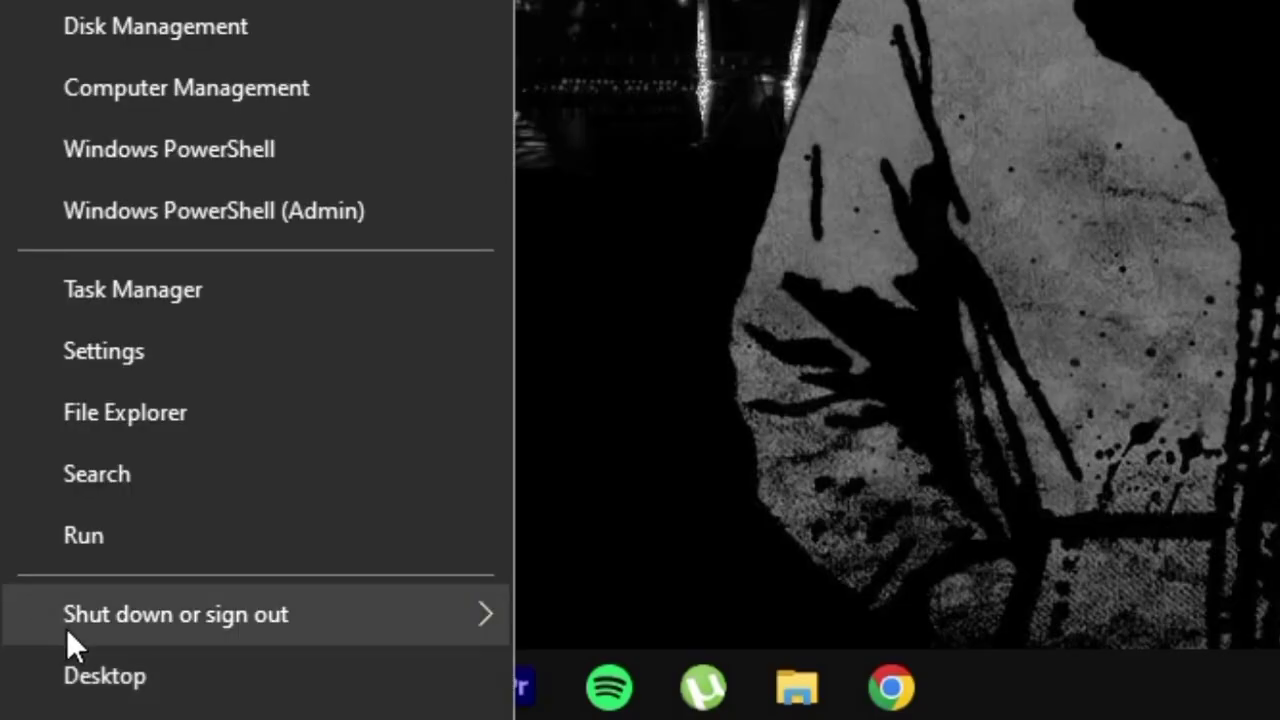
{"action": "left_click", "coordinate": [110, 559]}
{"action": "type", "text": "rege"}
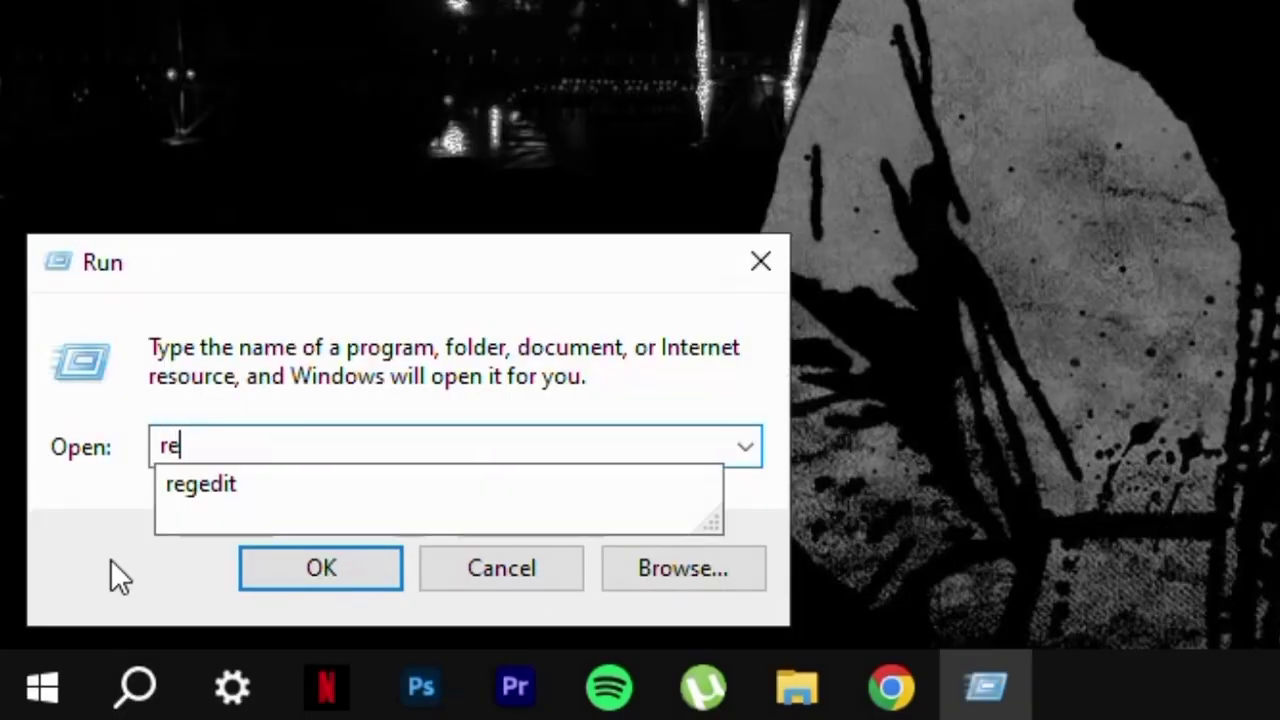
{"action": "type", "text": "dit"}
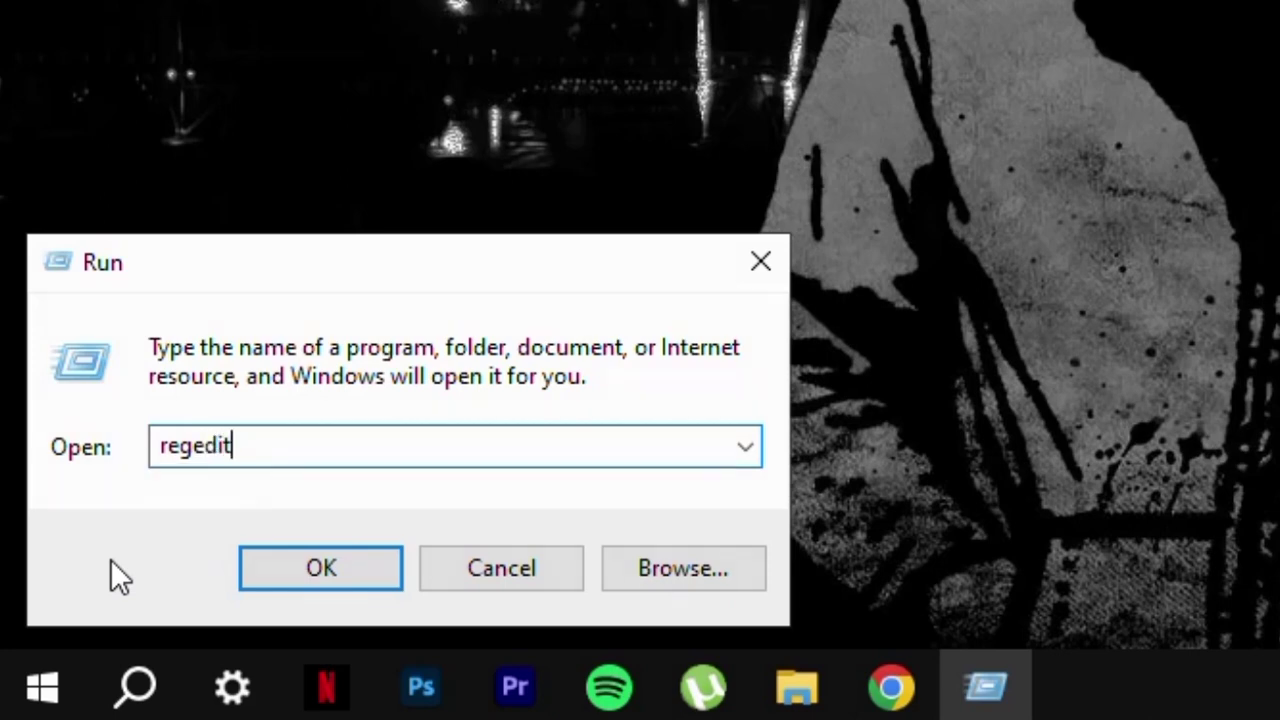
{"action": "left_click", "coordinate": [251, 570]}
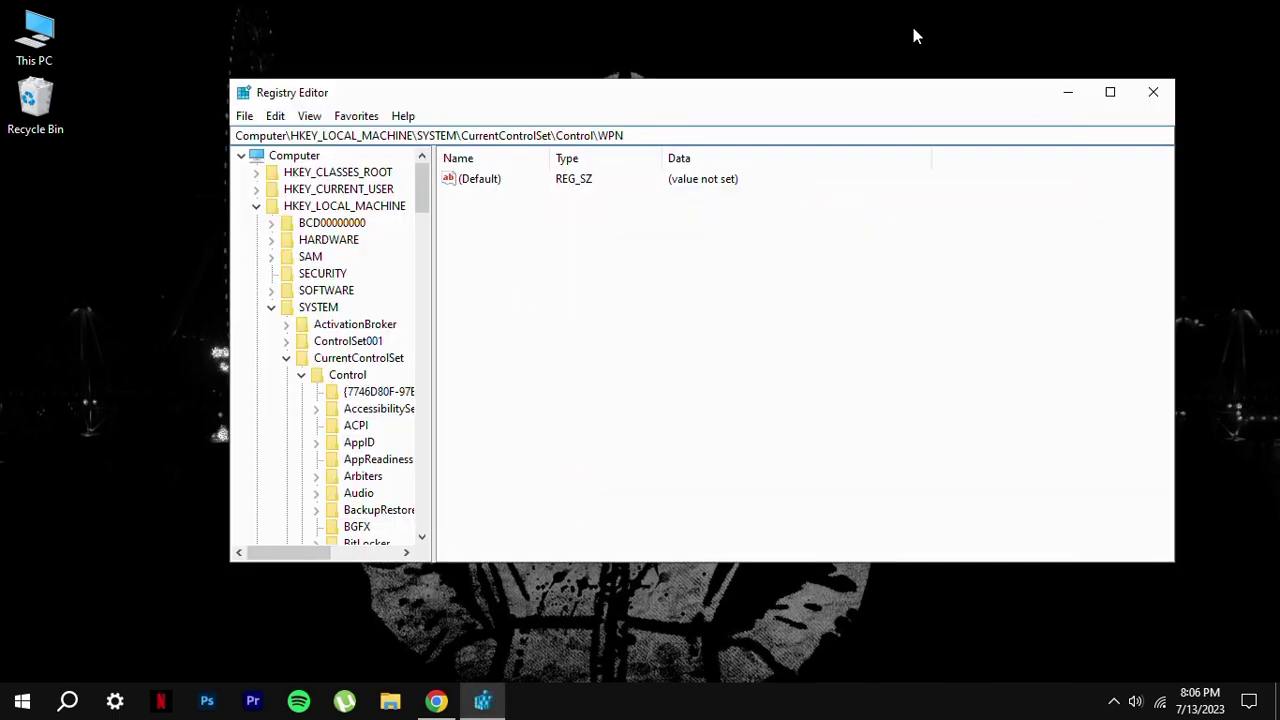
{"action": "left_click", "coordinate": [911, 20]}
{"action": "right_click", "coordinate": [911, 24]}
{"action": "mouse_move", "coordinate": [938, 63]}
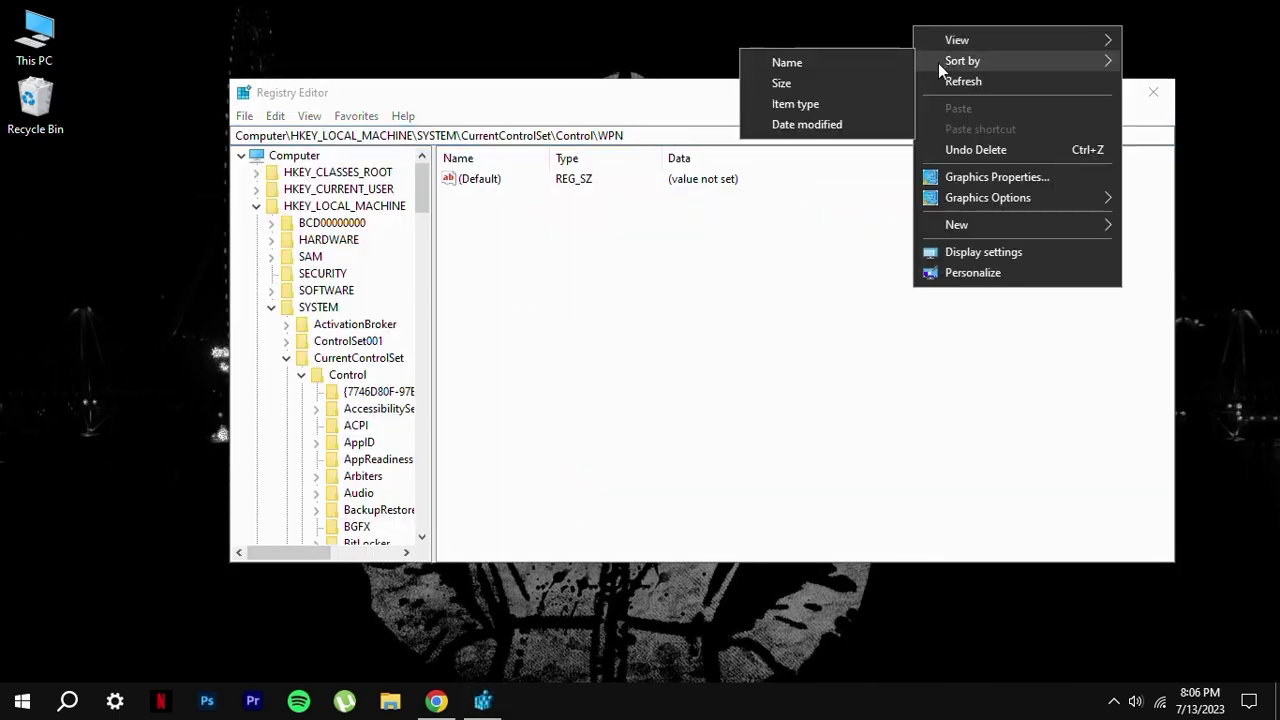
Step: Collapse the HKEY_LOCAL_MACHINE branch and open the HKEY_CURRENT_USER\Control Panel\Mouse key
{"action": "left_click", "coordinate": [305, 193]}
{"action": "left_click", "coordinate": [257, 208]}
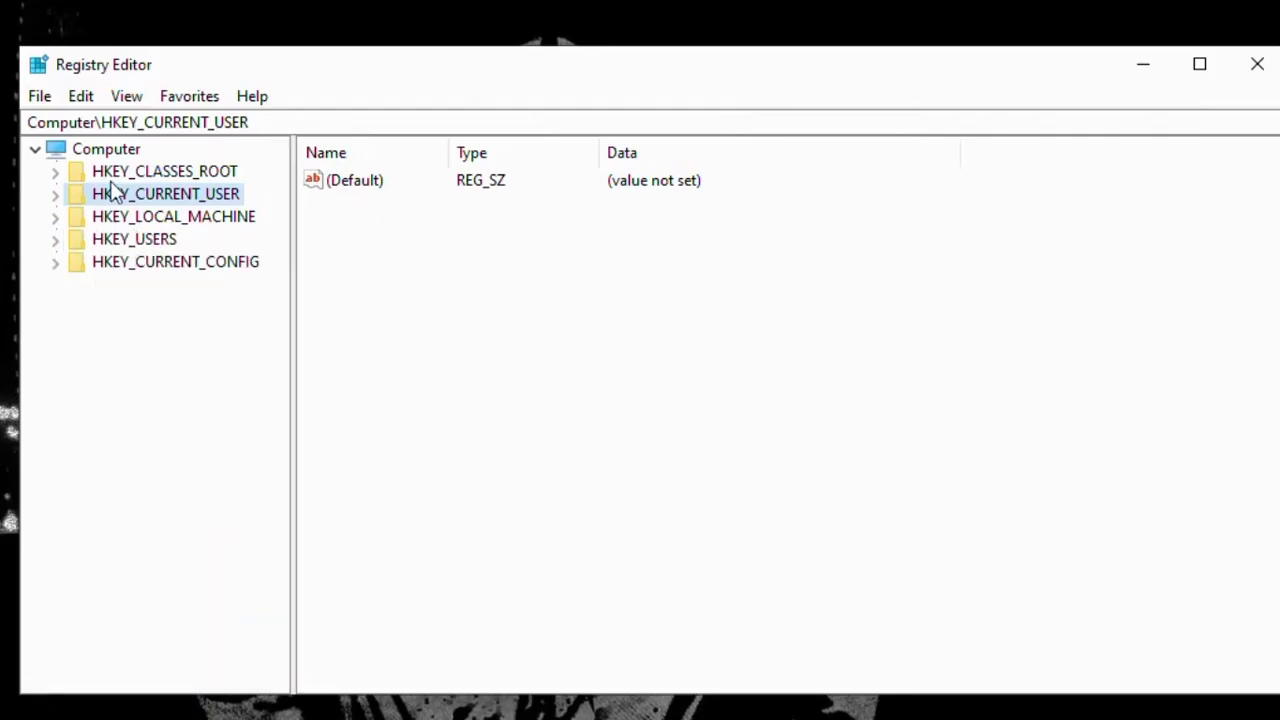
{"action": "left_click", "coordinate": [55, 194]}
{"action": "left_click", "coordinate": [55, 195]}
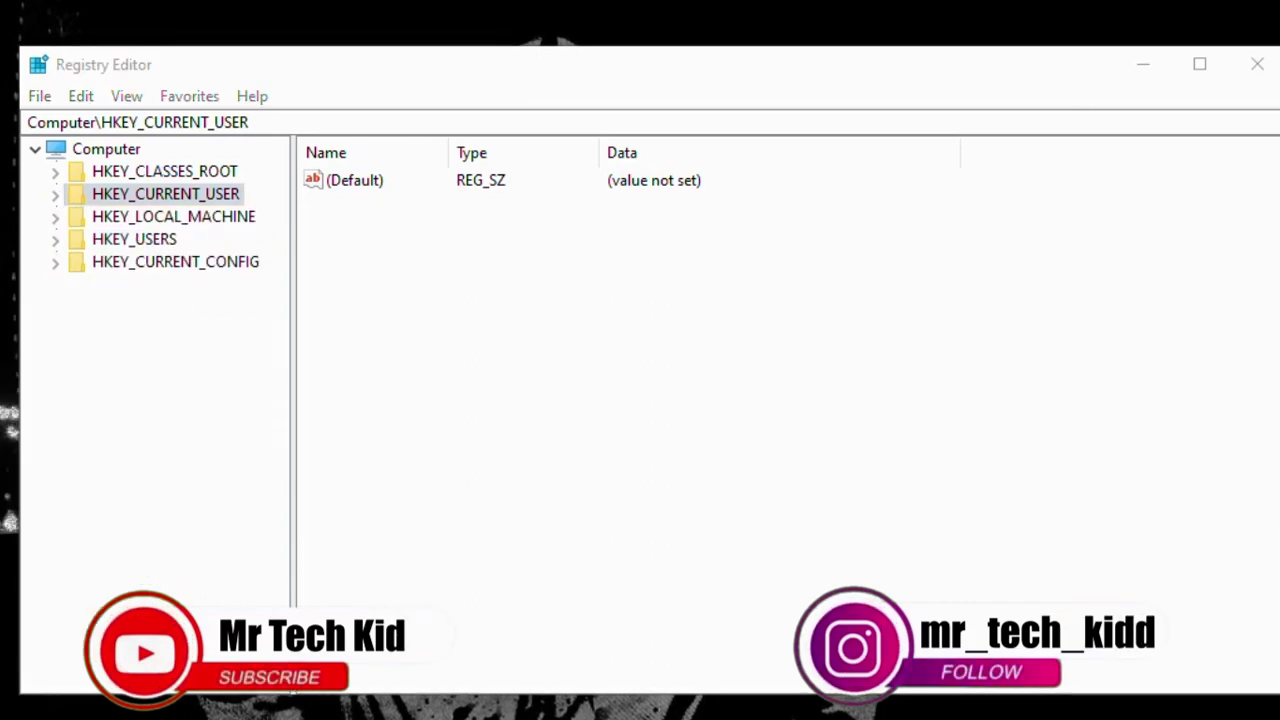
{"action": "left_click", "coordinate": [334, 414]}
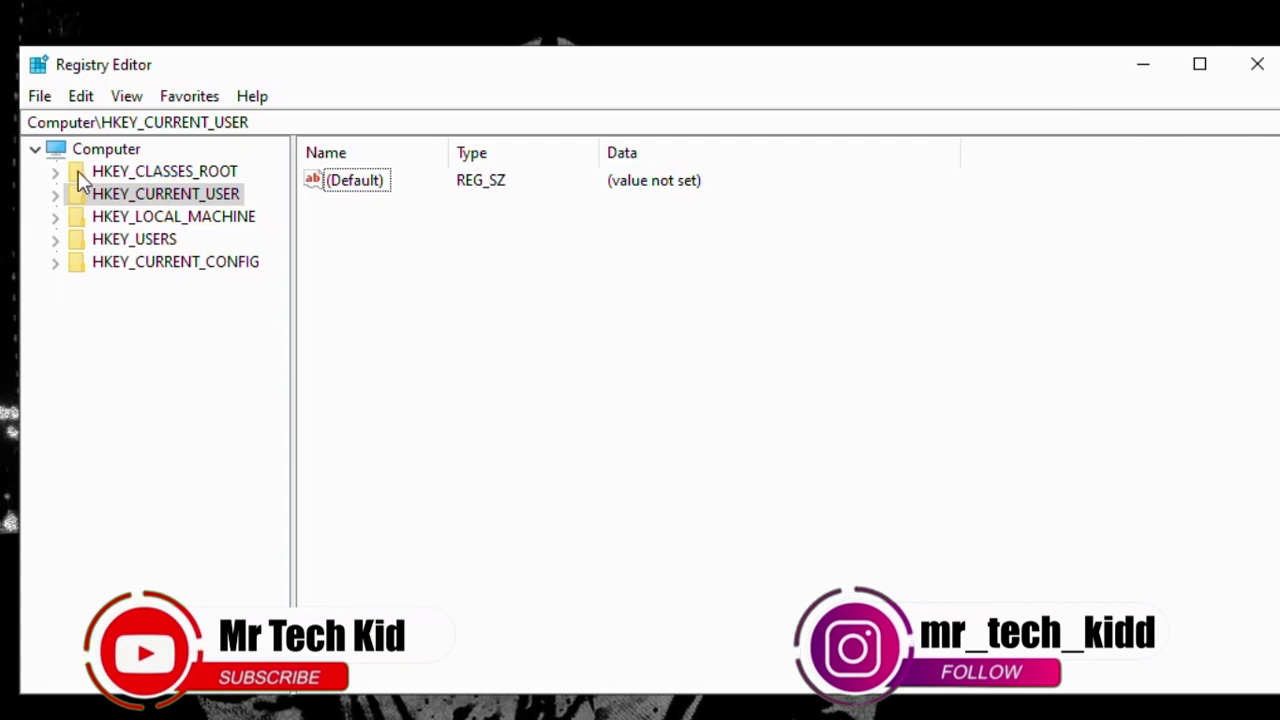
{"action": "left_click", "coordinate": [55, 194]}
{"action": "left_click", "coordinate": [75, 262]}
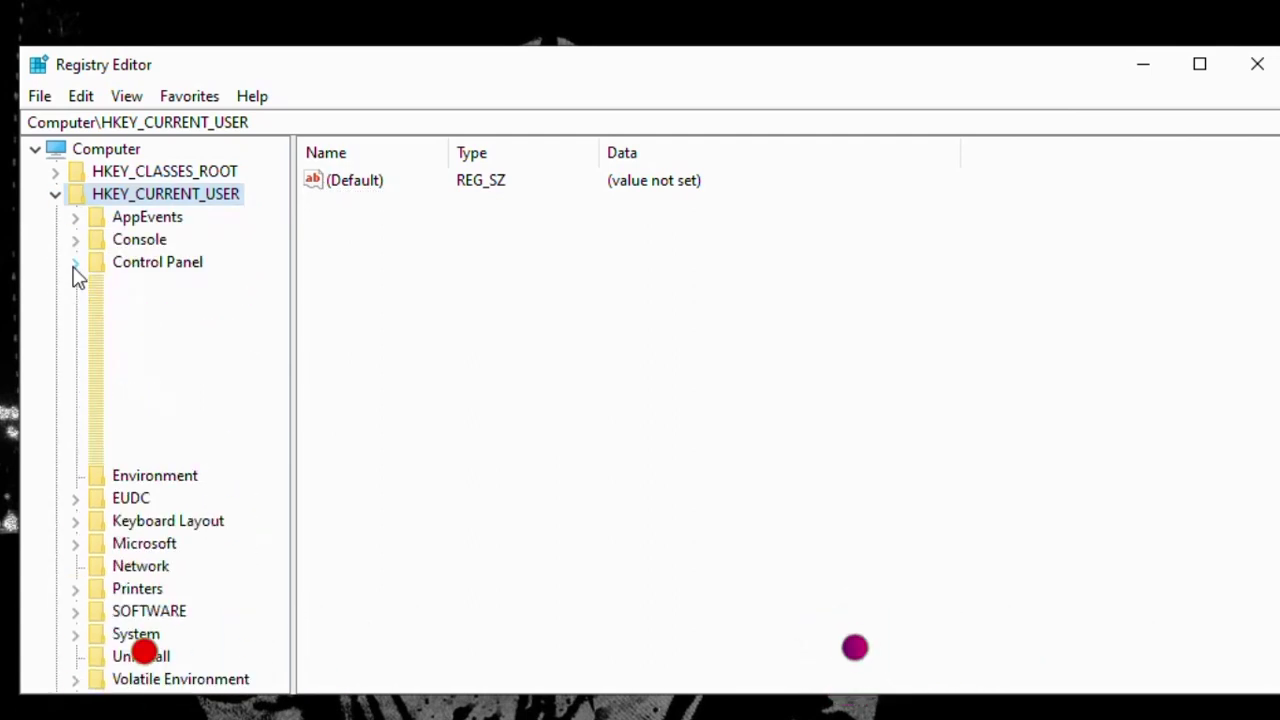
{"action": "left_click", "coordinate": [110, 268]}
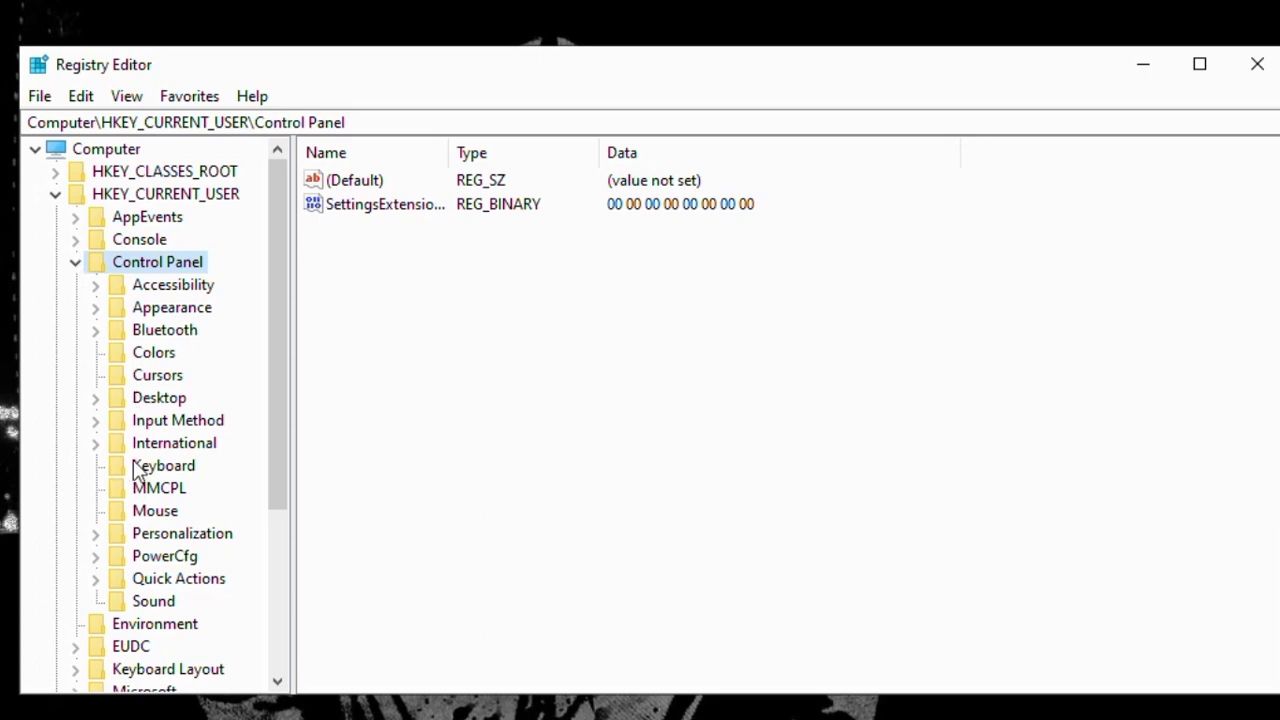
{"action": "left_click", "coordinate": [140, 511]}
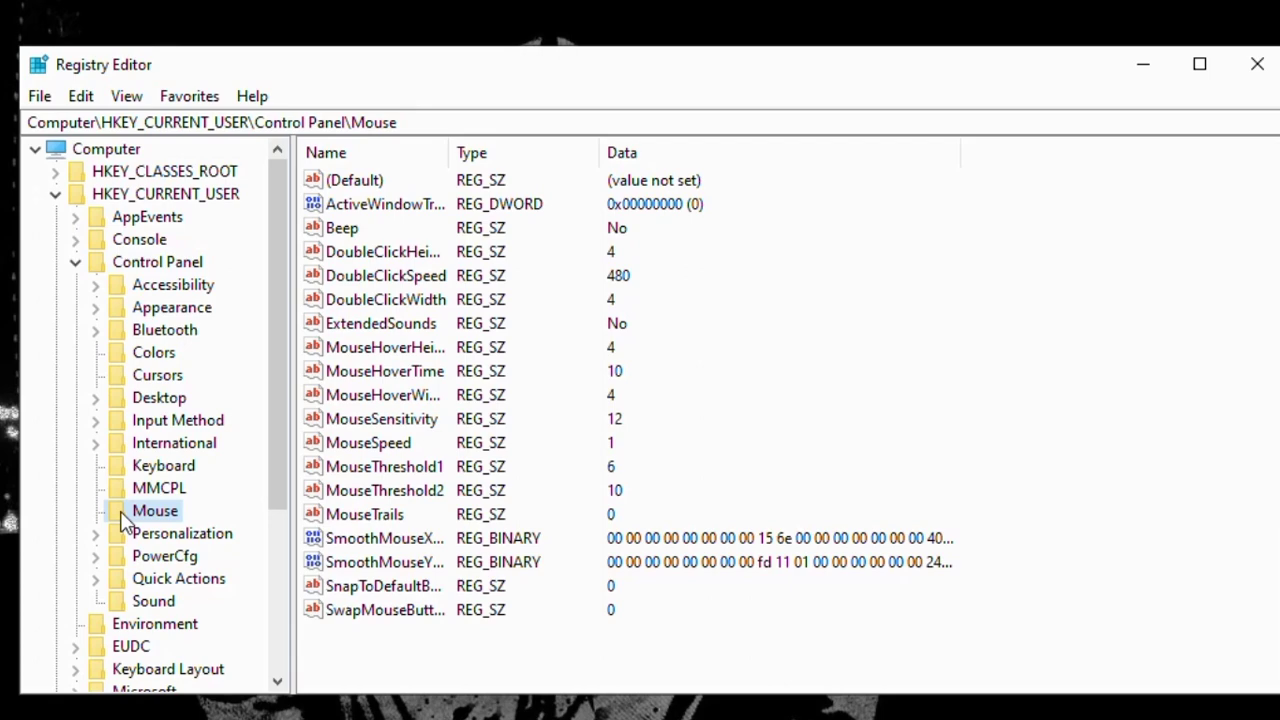
Step: Set the MouseHoverTime value data to 10 in the Mouse key
{"action": "left_click", "coordinate": [420, 372]}
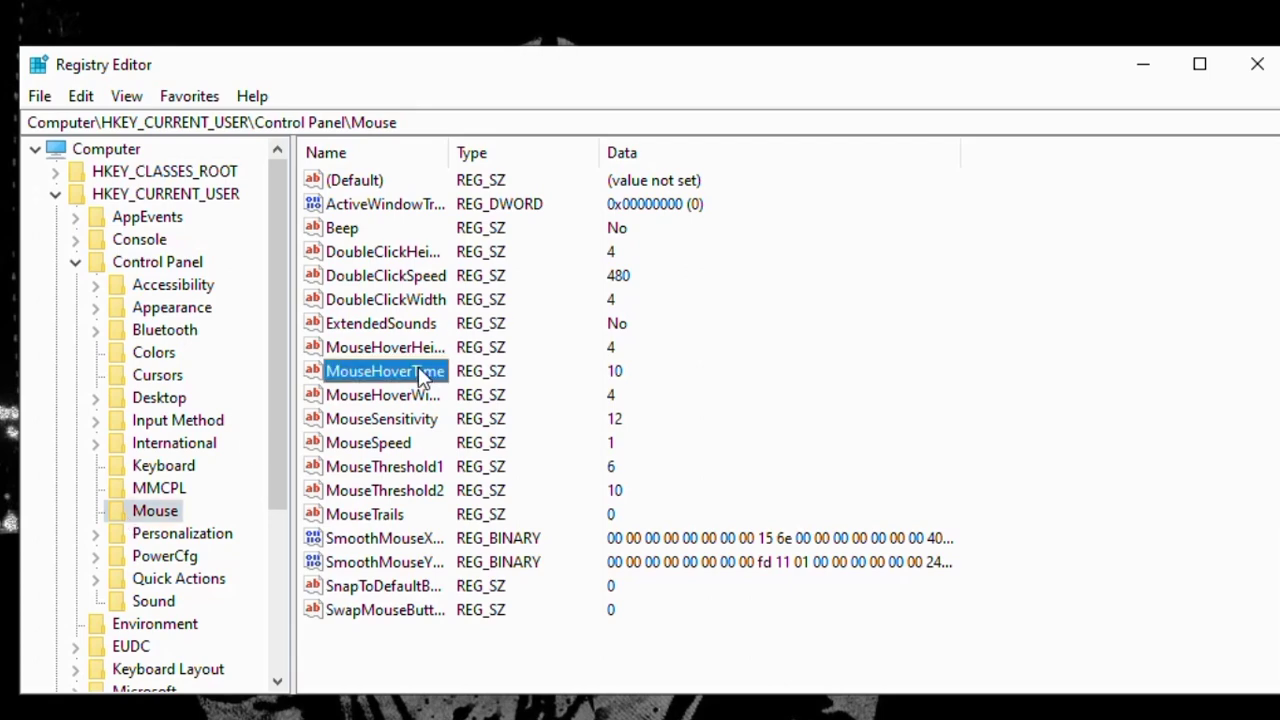
{"action": "double_click", "coordinate": [420, 372]}
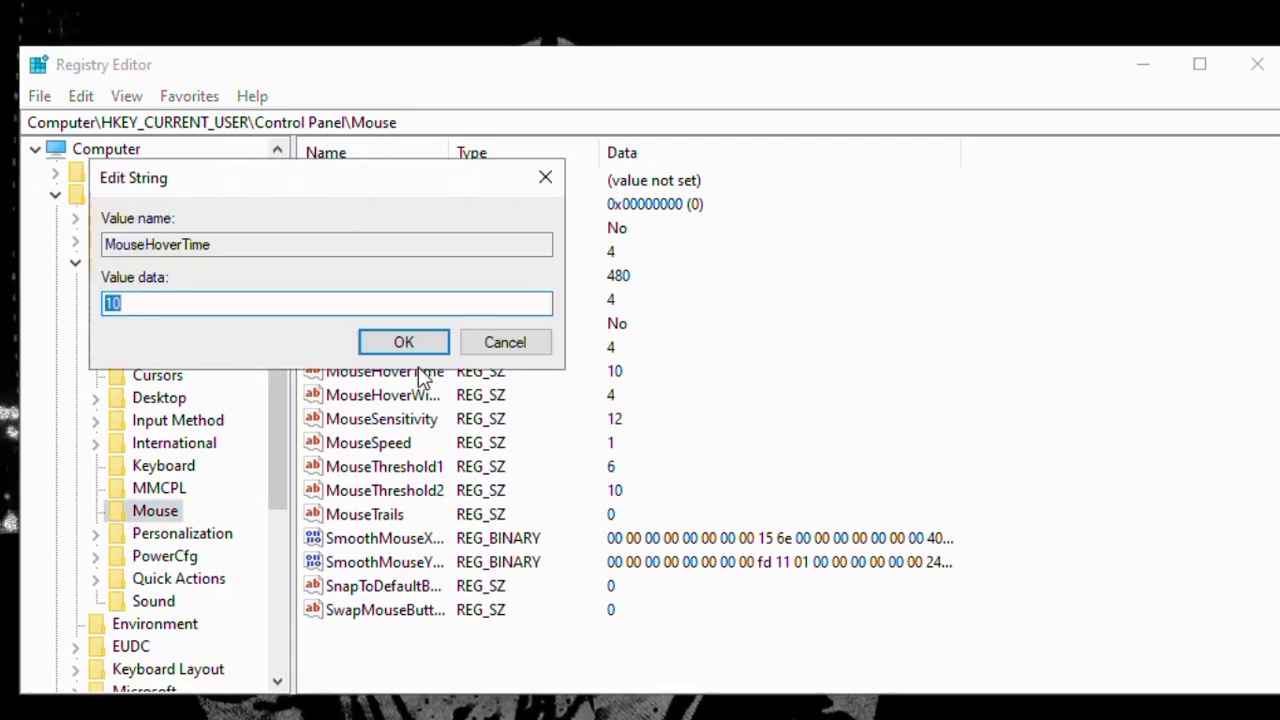
{"action": "key", "text": "BackSpace"}
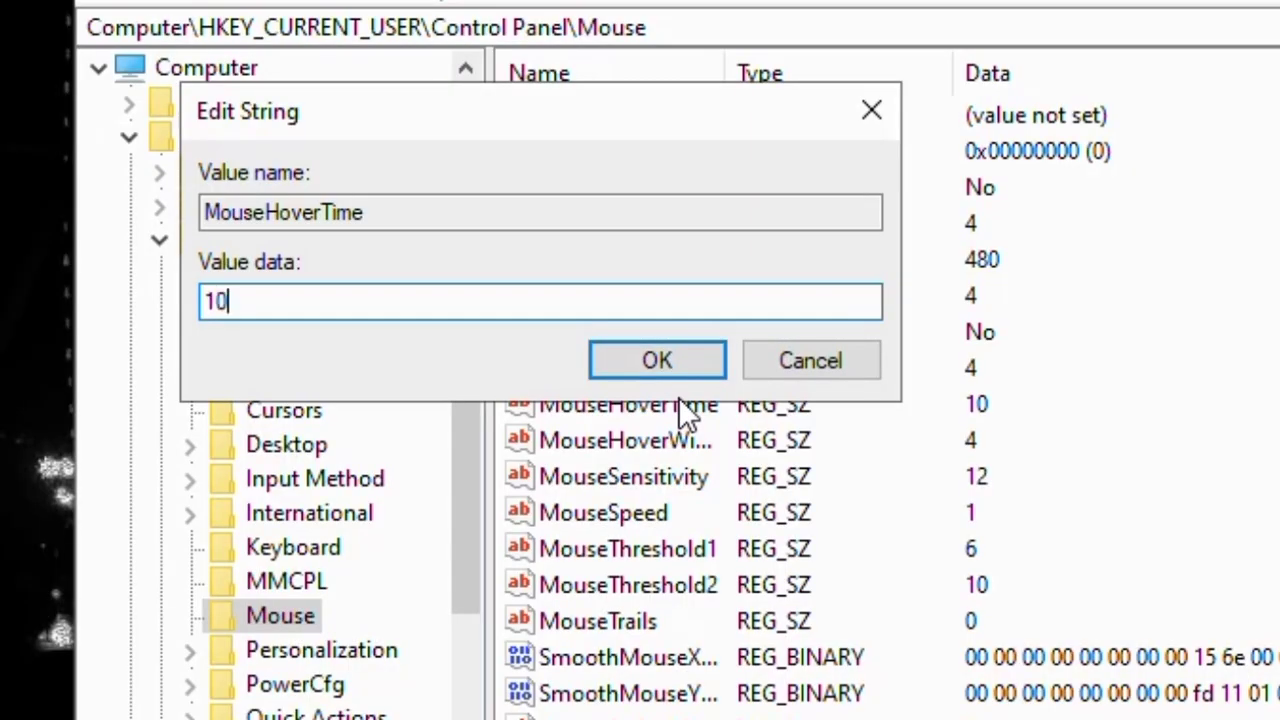
{"action": "left_click", "coordinate": [718, 367]}
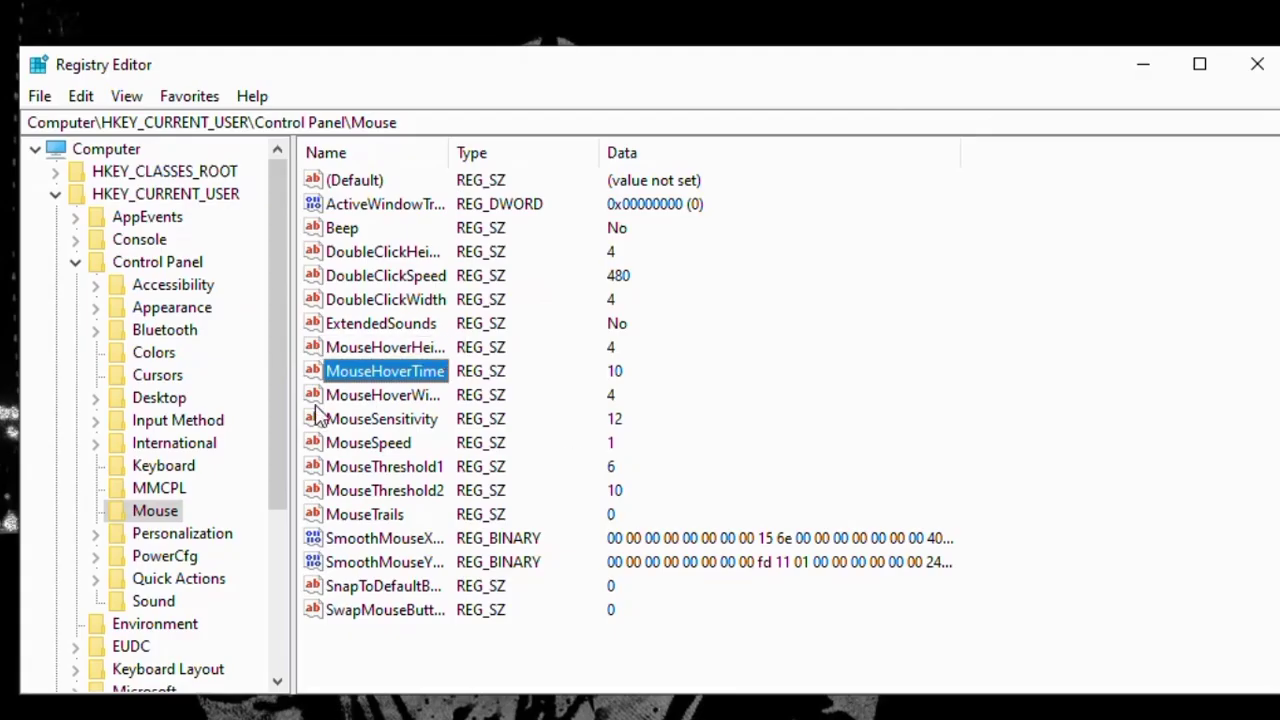
Step: Open the HKEY_CURRENT_USER\Control Panel\Desktop key and locate its MenuShowDelay value
{"action": "left_click", "coordinate": [94, 399]}
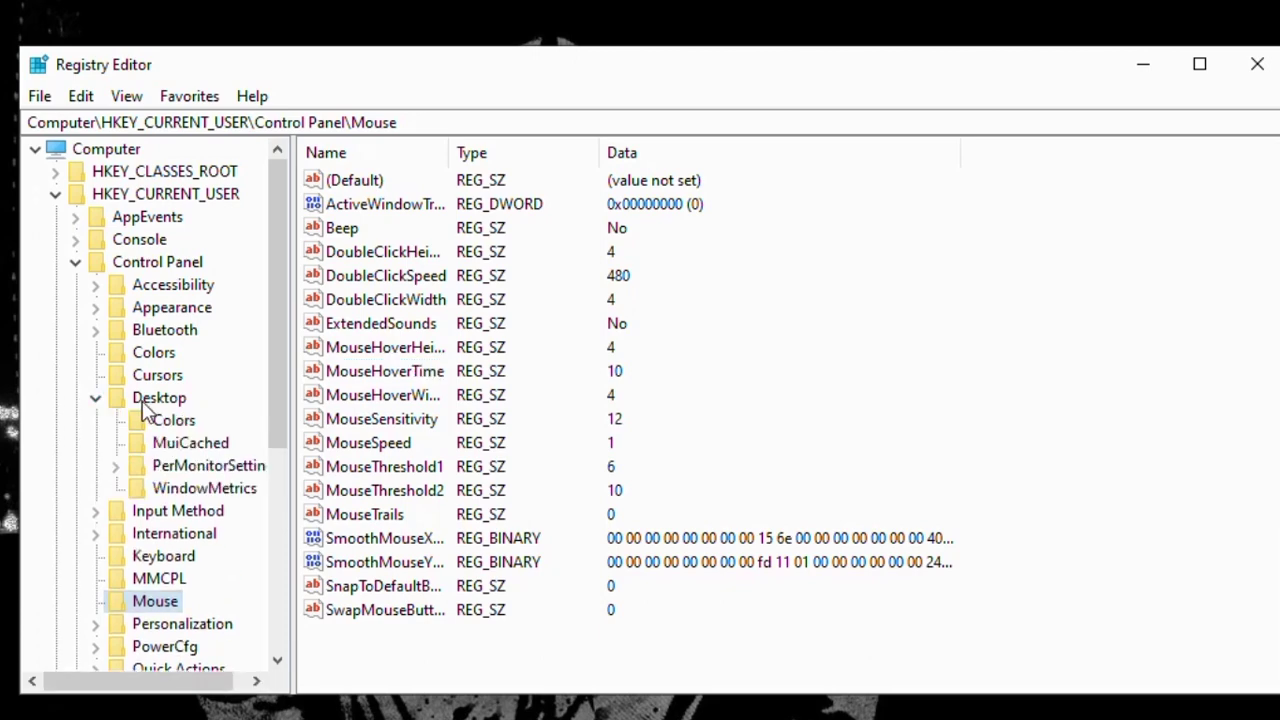
{"action": "left_click", "coordinate": [143, 400]}
{"action": "left_click_drag", "start_coordinate": [1272, 300], "coordinate": [1274, 604]}
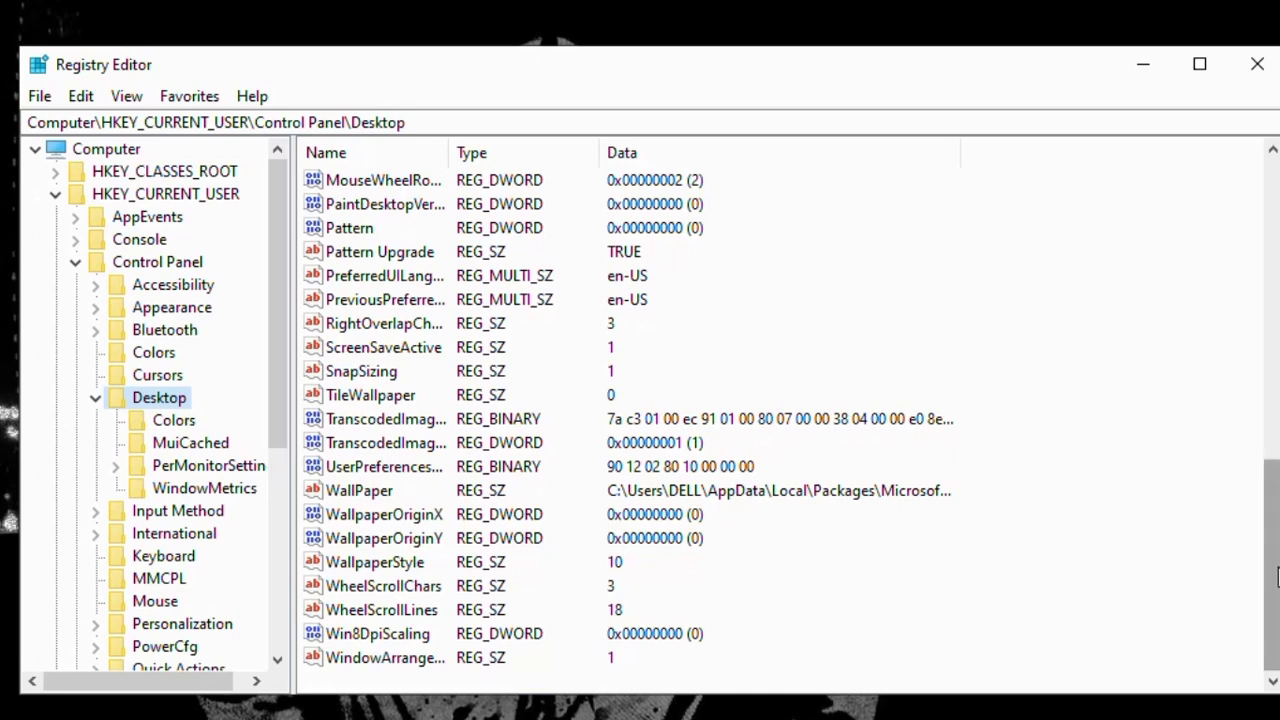
{"action": "left_click_drag", "start_coordinate": [1274, 577], "coordinate": [1274, 553]}
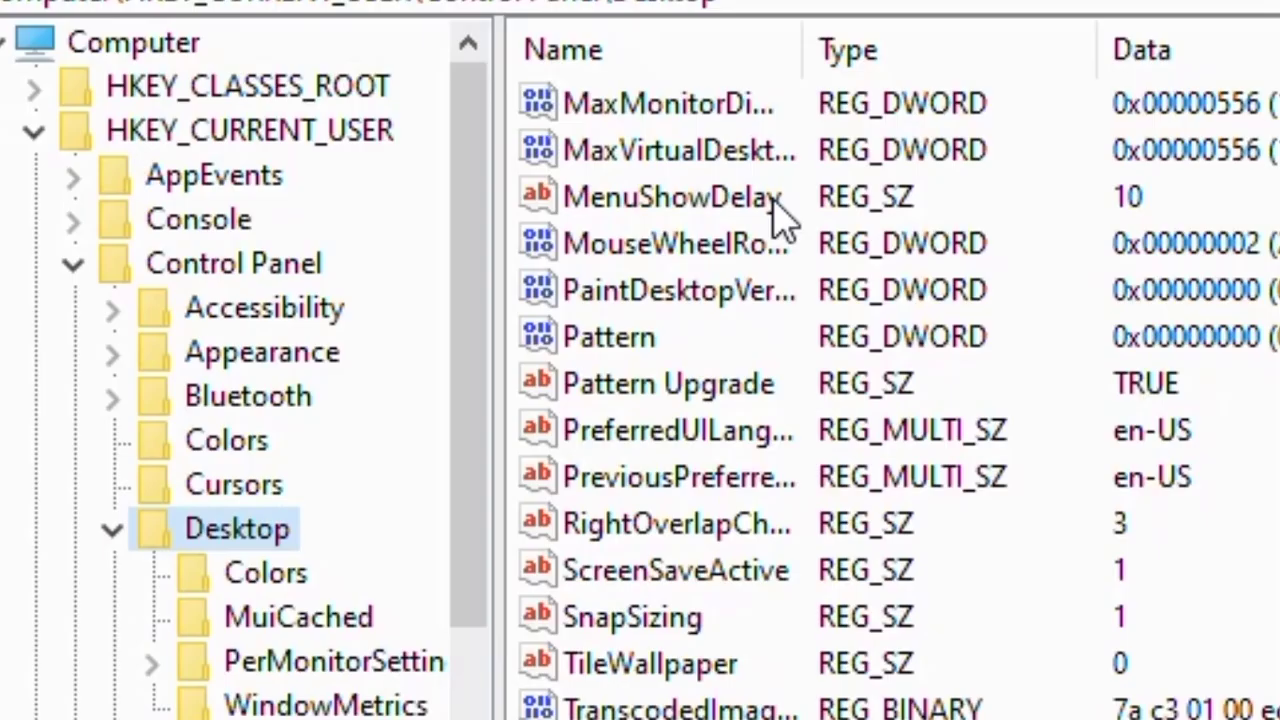
Step: Set the MenuShowDelay value data to 10 in the Desktop key and close the Registry Editor
{"action": "left_click", "coordinate": [773, 198]}
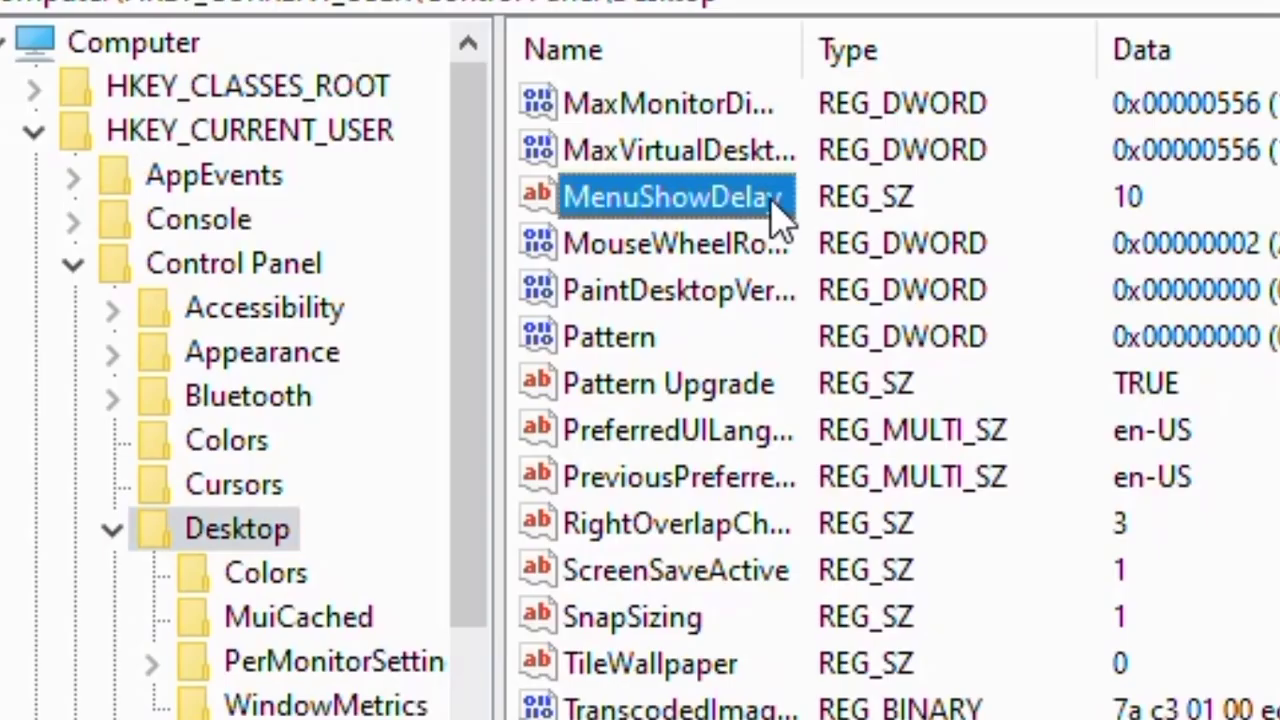
{"action": "double_click", "coordinate": [773, 198]}
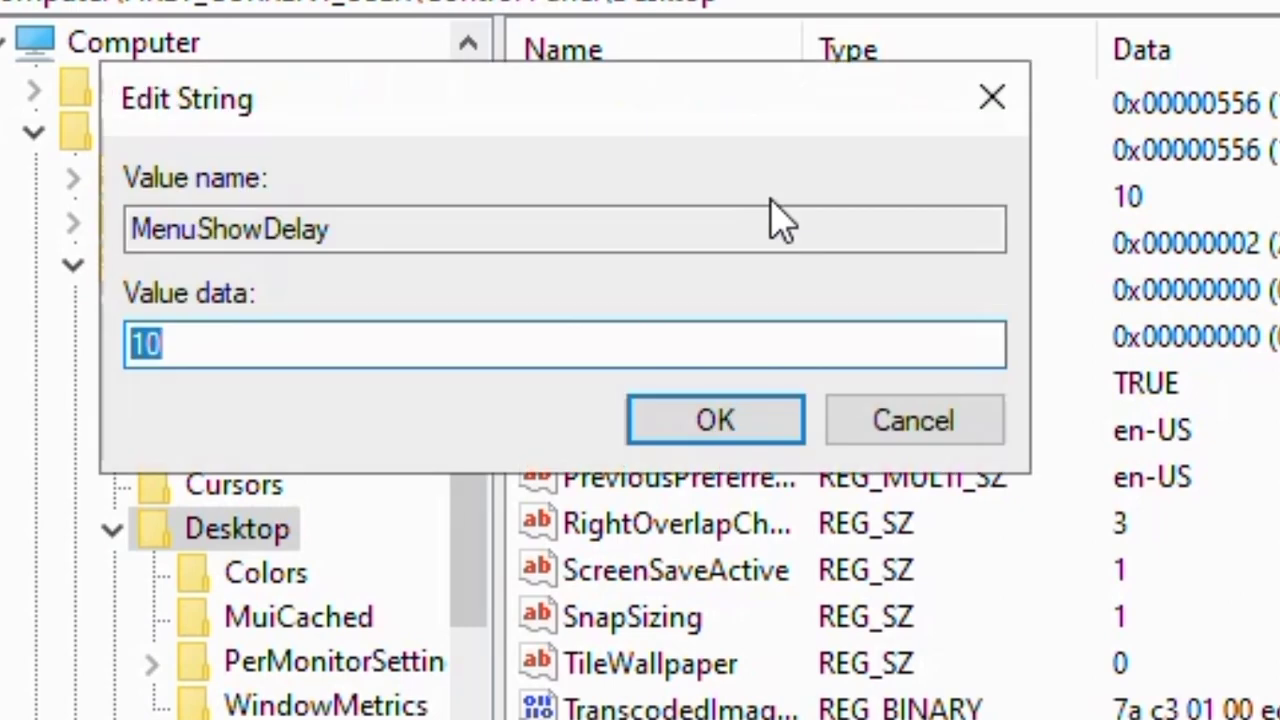
{"action": "key", "text": "BackSpace"}
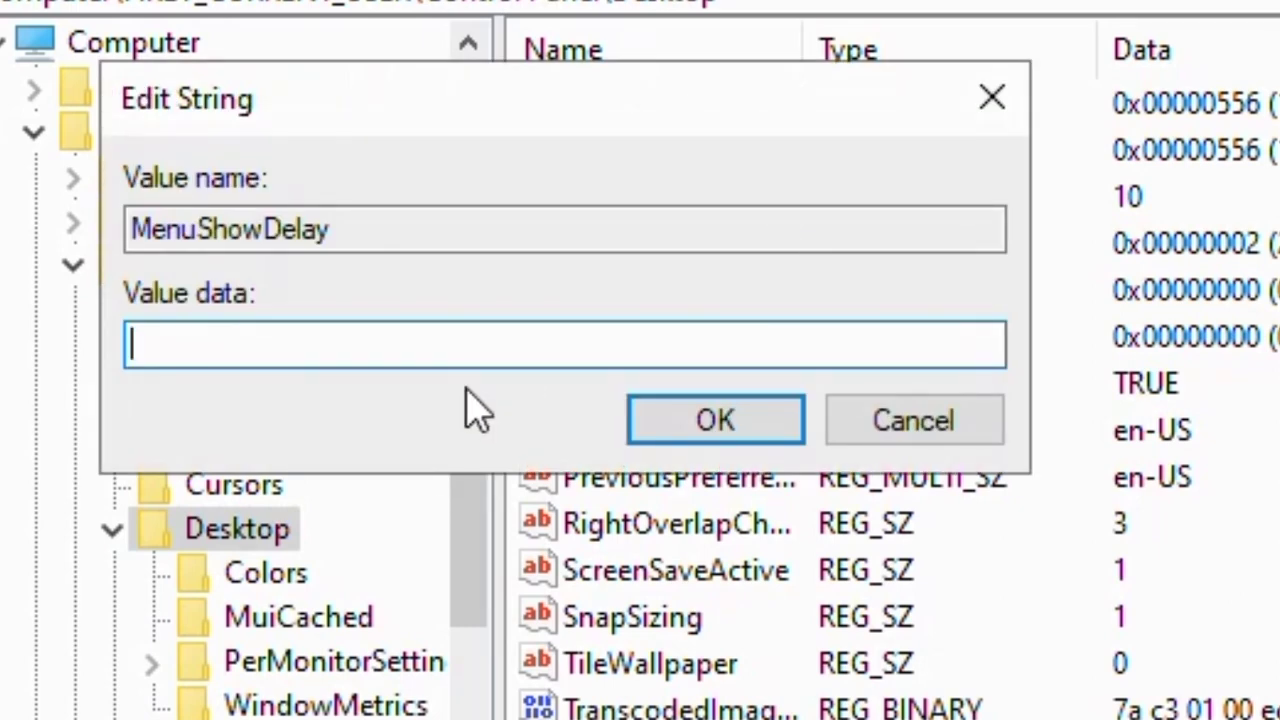
{"action": "type", "text": "10"}
{"action": "left_click", "coordinate": [697, 425]}
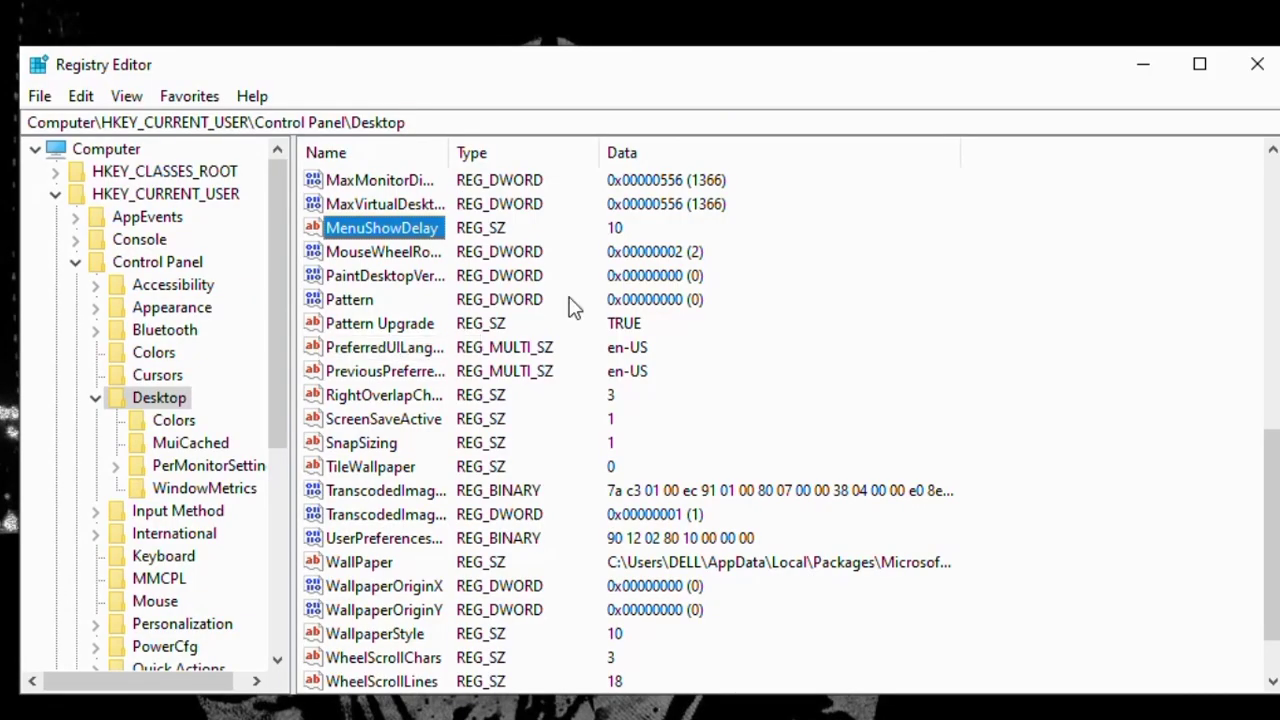
{"action": "left_click", "coordinate": [1257, 66]}
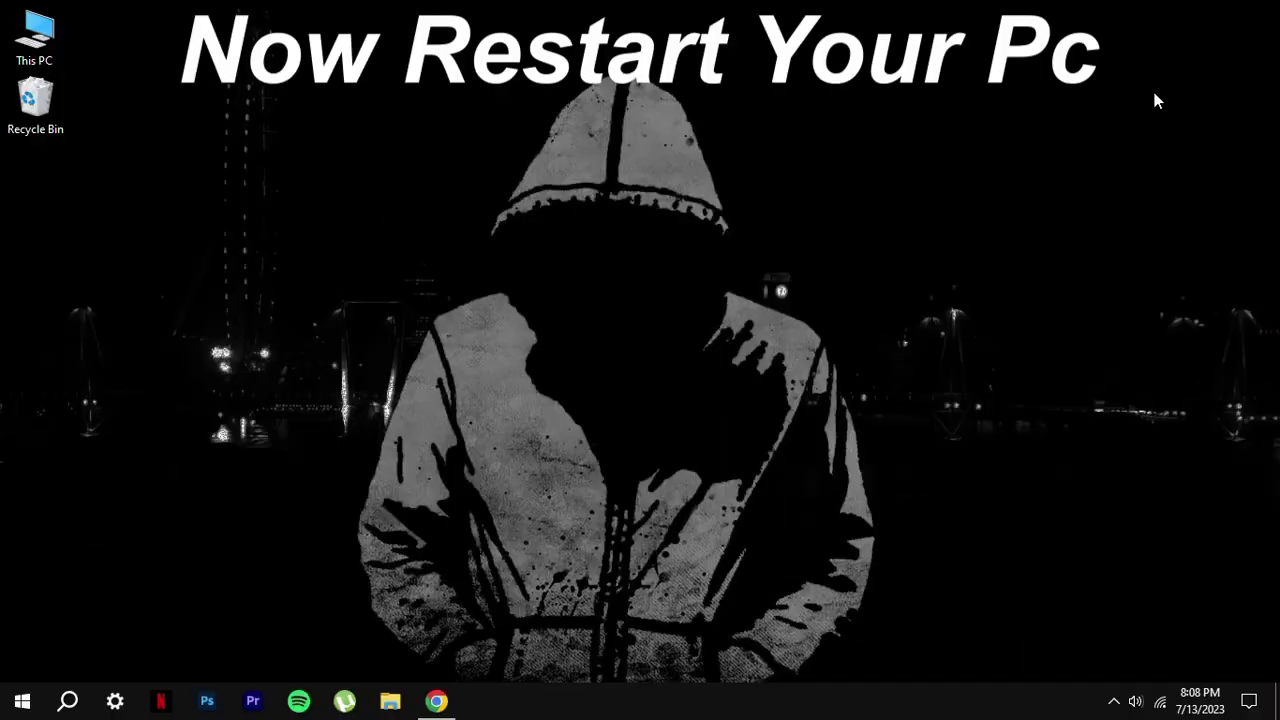
{"action": "right_click", "coordinate": [828, 119]}
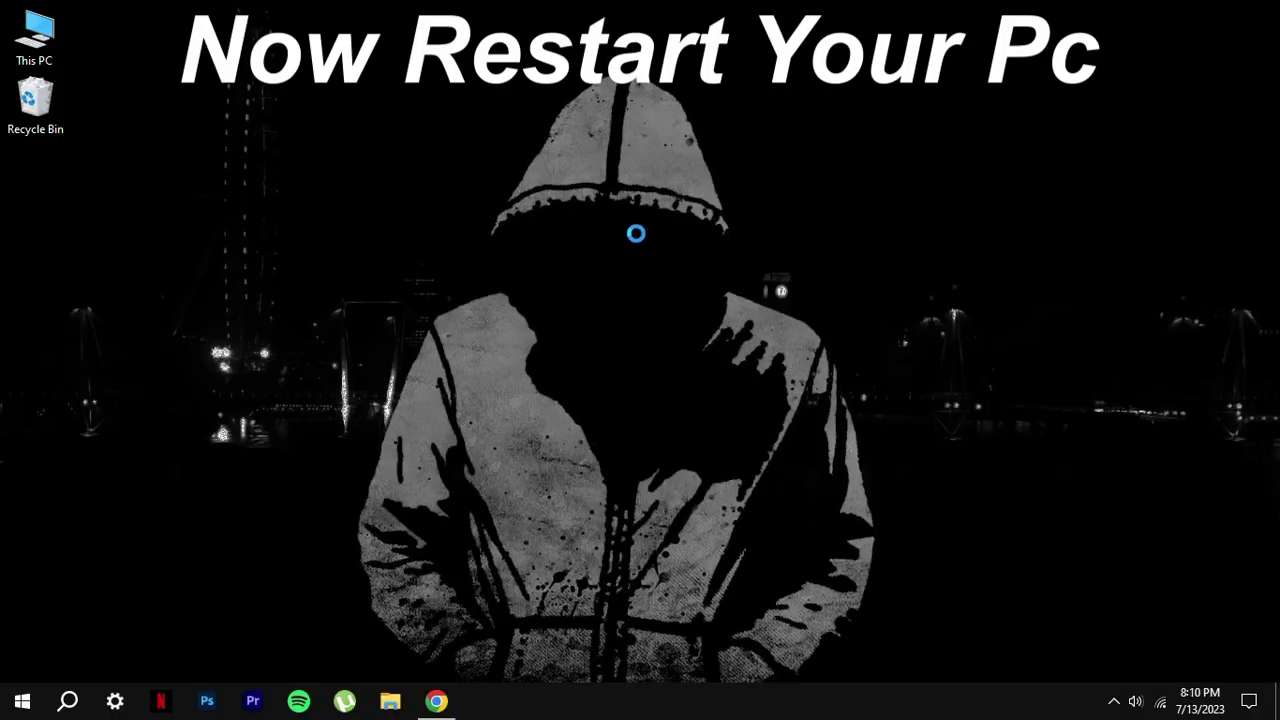
{"action": "right_click", "coordinate": [632, 231]}
{"action": "mouse_move", "coordinate": [651, 265]}
{"action": "left_click", "coordinate": [656, 287]}
{"action": "right_click", "coordinate": [621, 244]}
{"action": "left_click", "coordinate": [651, 293]}
{"action": "right_click", "coordinate": [648, 289]}
{"action": "left_click", "coordinate": [676, 342]}
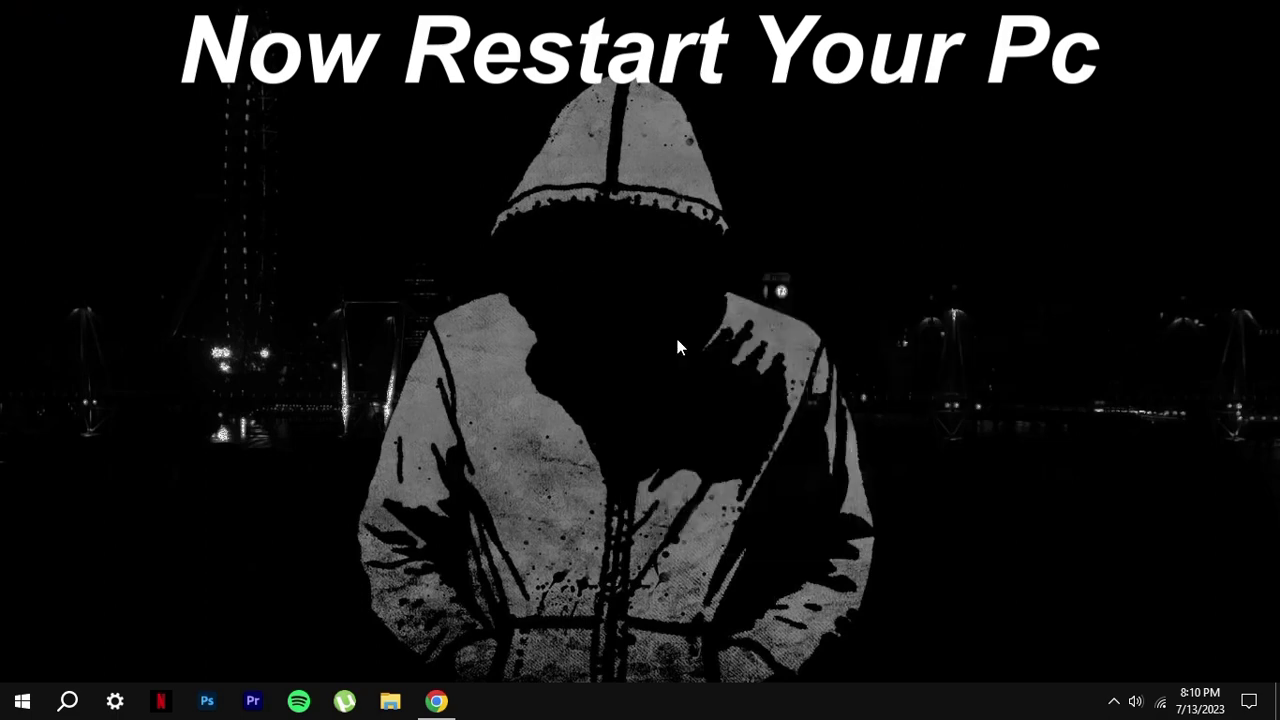
{"action": "right_click", "coordinate": [607, 335]}
{"action": "left_click", "coordinate": [634, 378]}
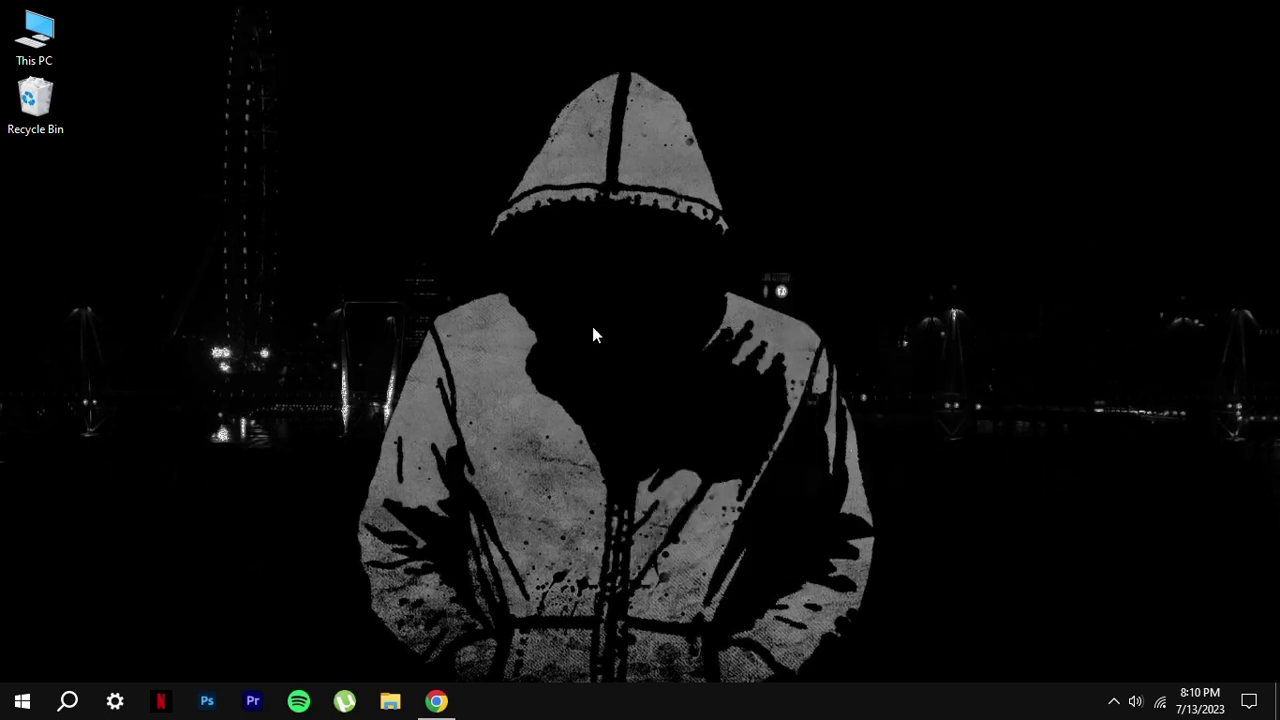